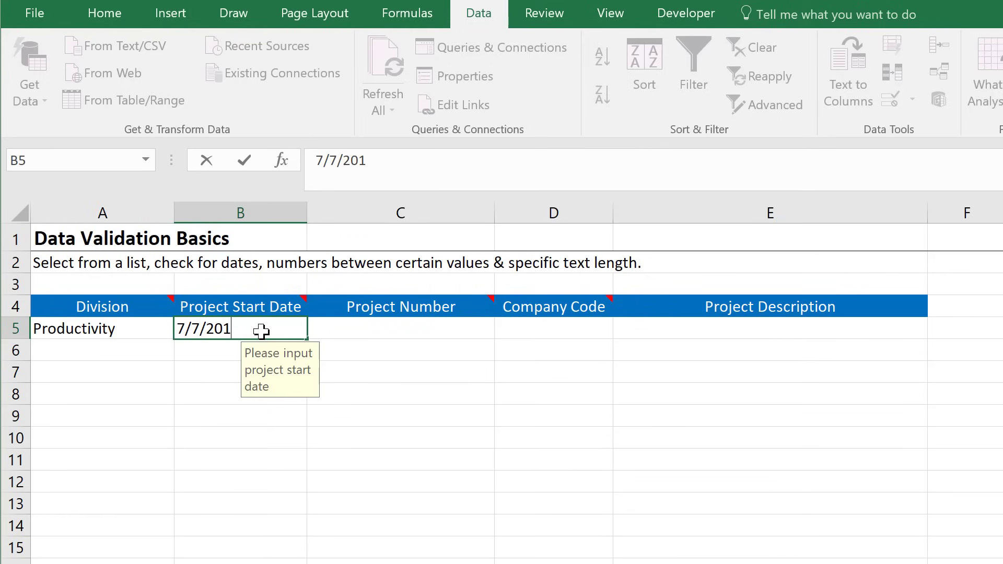
Step: Enter 7/7/2017 in B5, which raises the 'Make sure it's a future date' validation error
text(7)
key(Return)
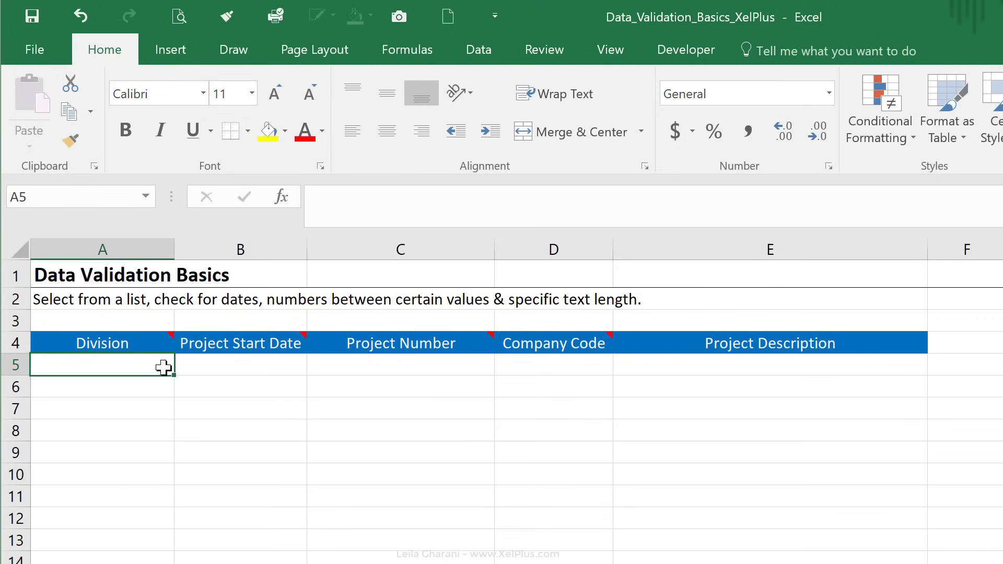
Step: Open Data Validation for A5, set Allow to List, and put the cursor in Source
click(474, 57)
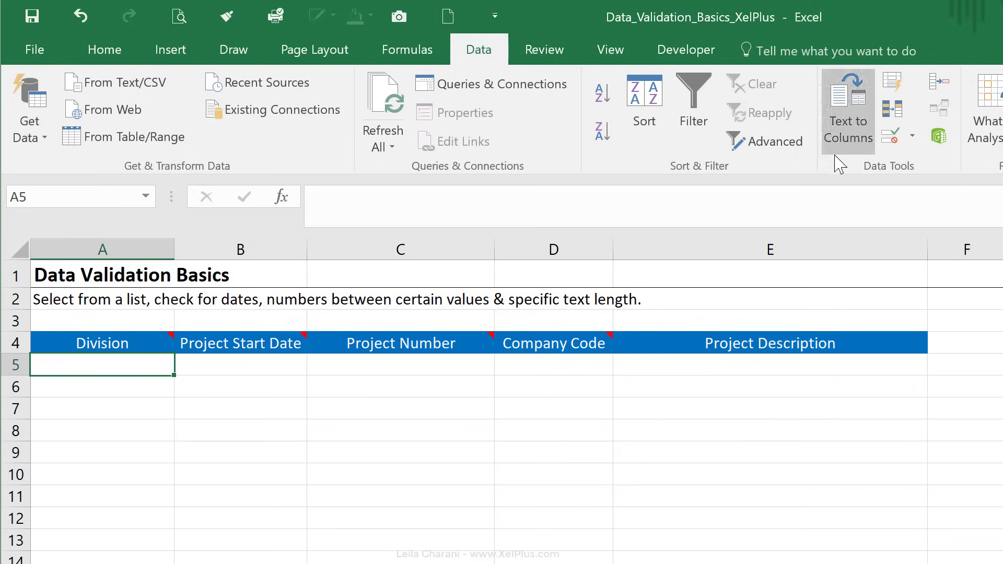
click(892, 138)
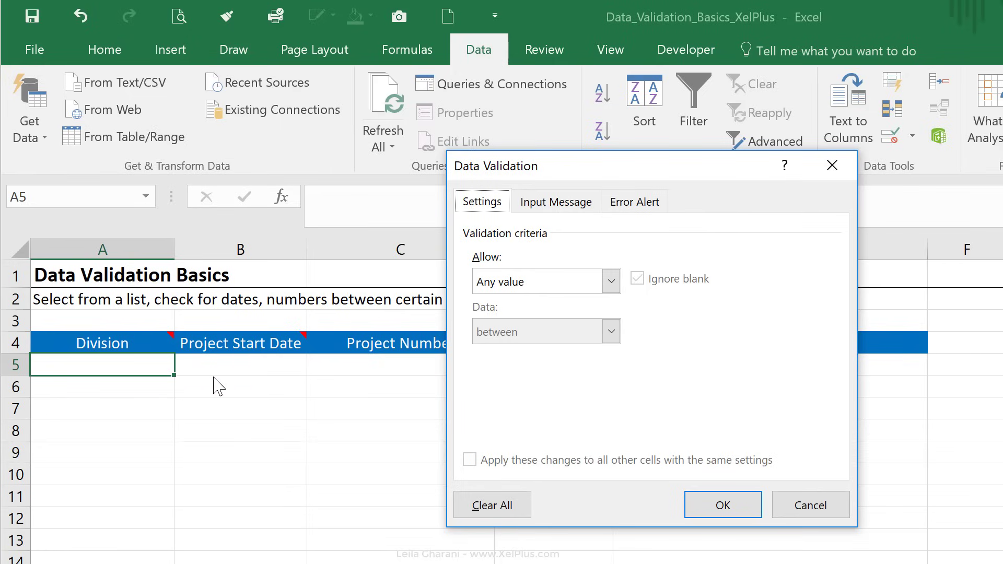
click(611, 283)
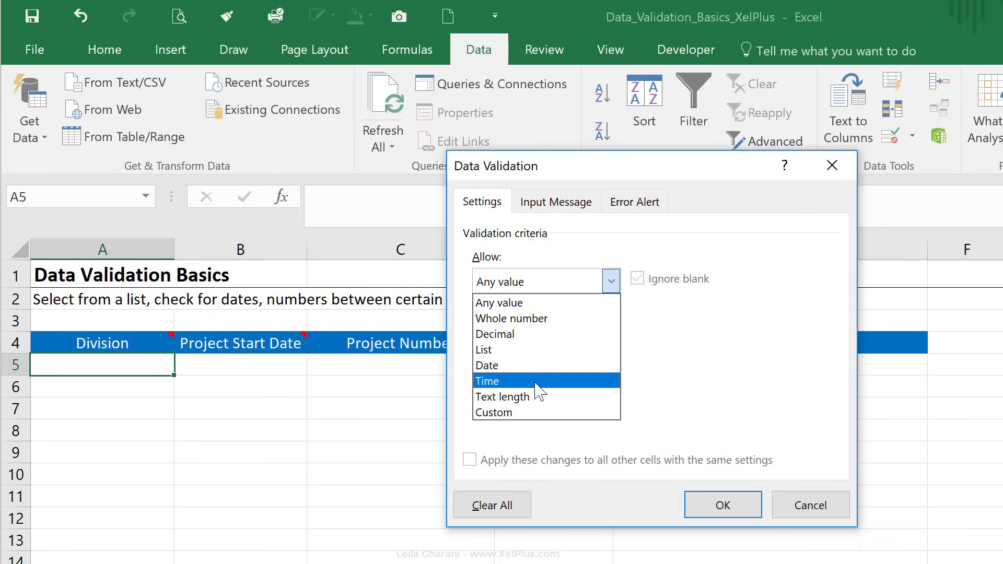
click(538, 413)
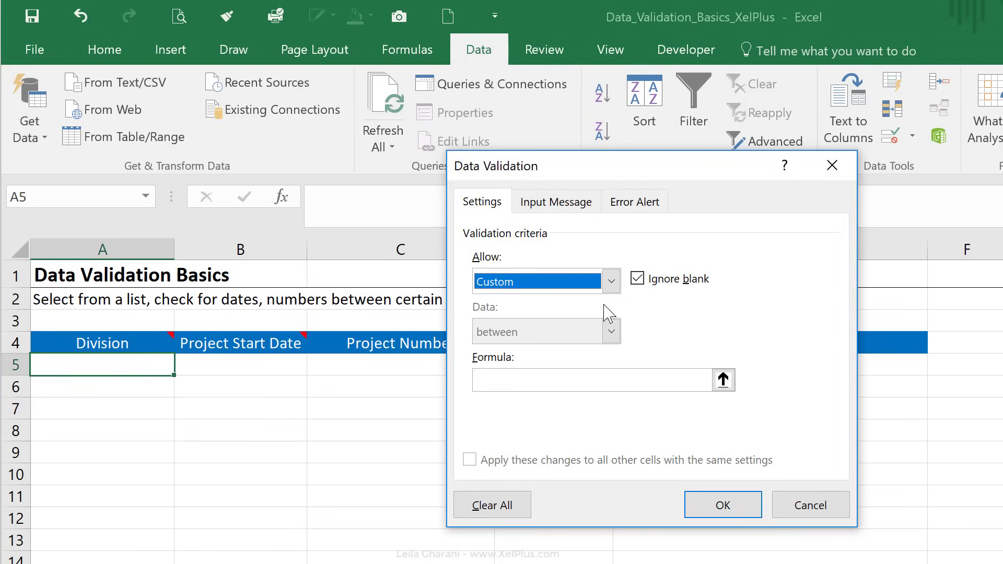
click(613, 283)
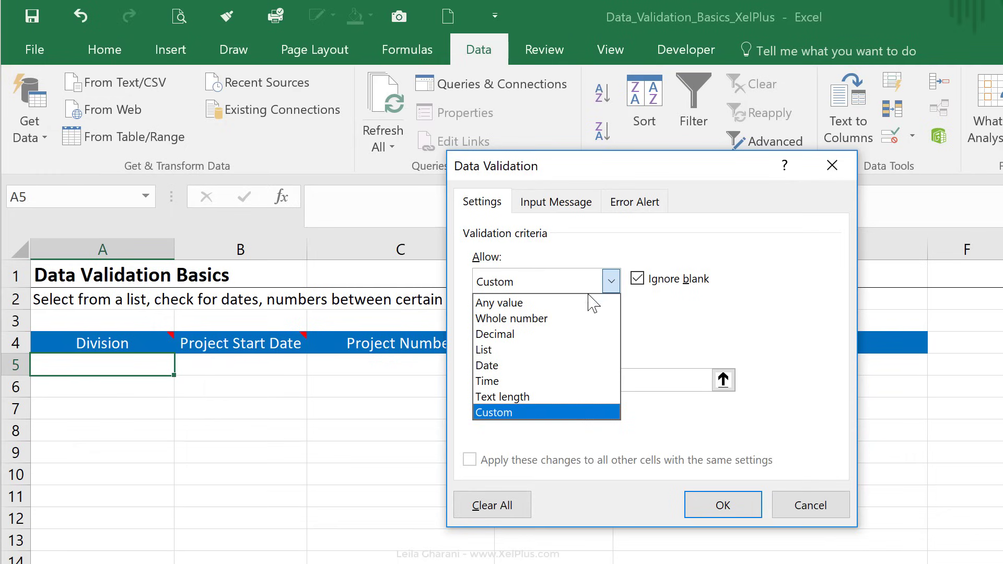
click(534, 349)
click(534, 380)
click(535, 379)
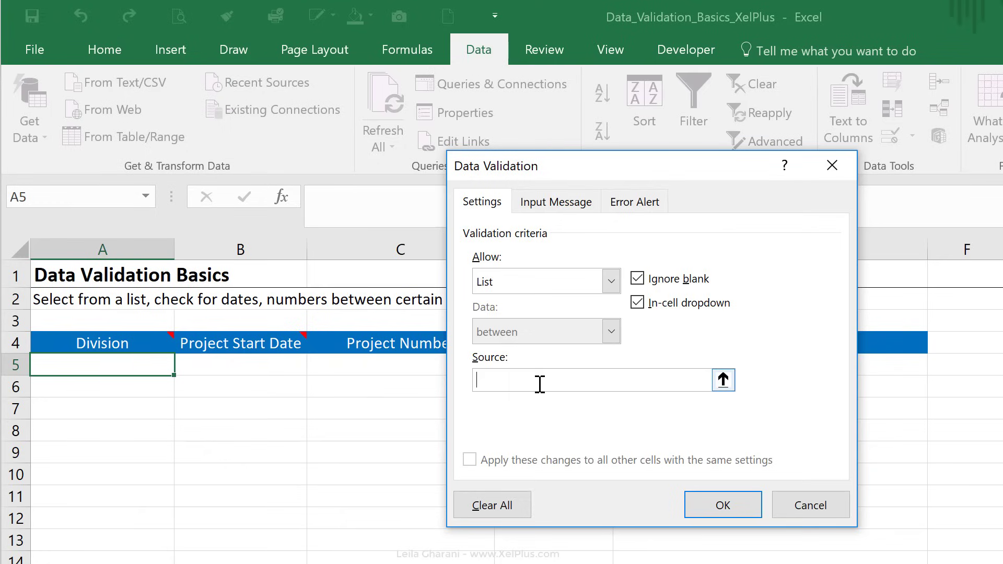
Step: Restrict A5 to the list Game,Productivity,Utility
text(Game,Produc)
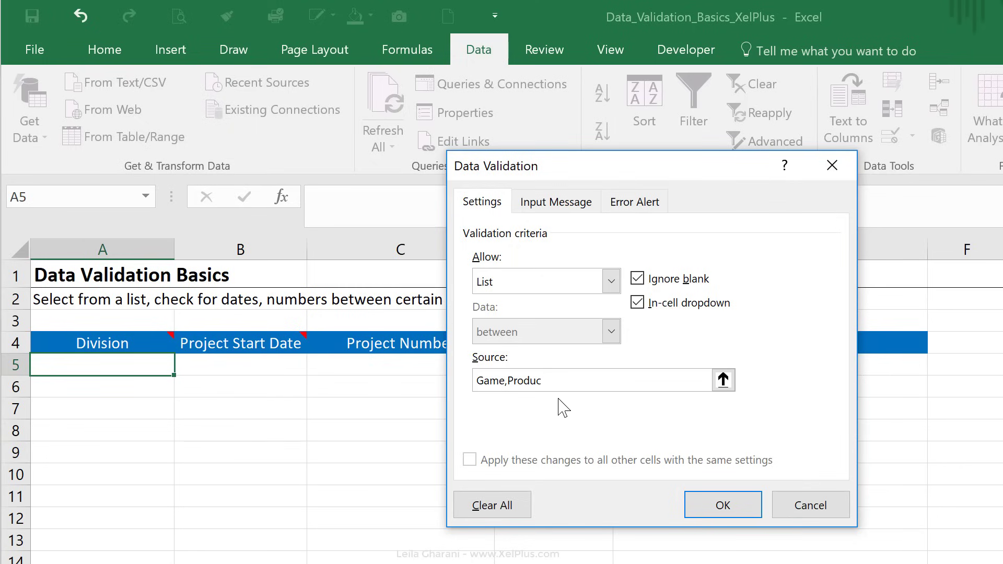
text(tivity,Utility)
click(709, 509)
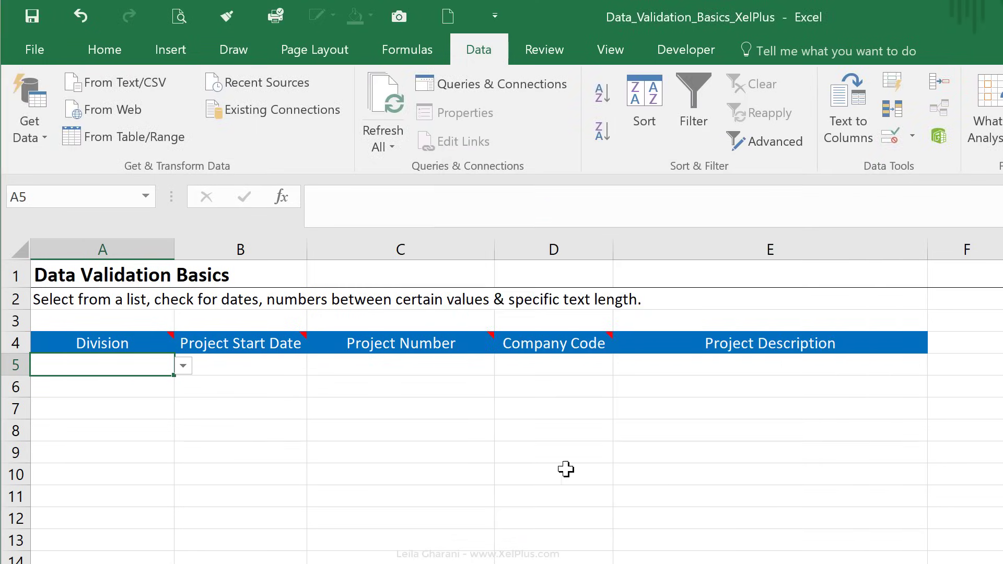
Step: Pick Productivity from A5's dropdown, then change it to Game
click(183, 366)
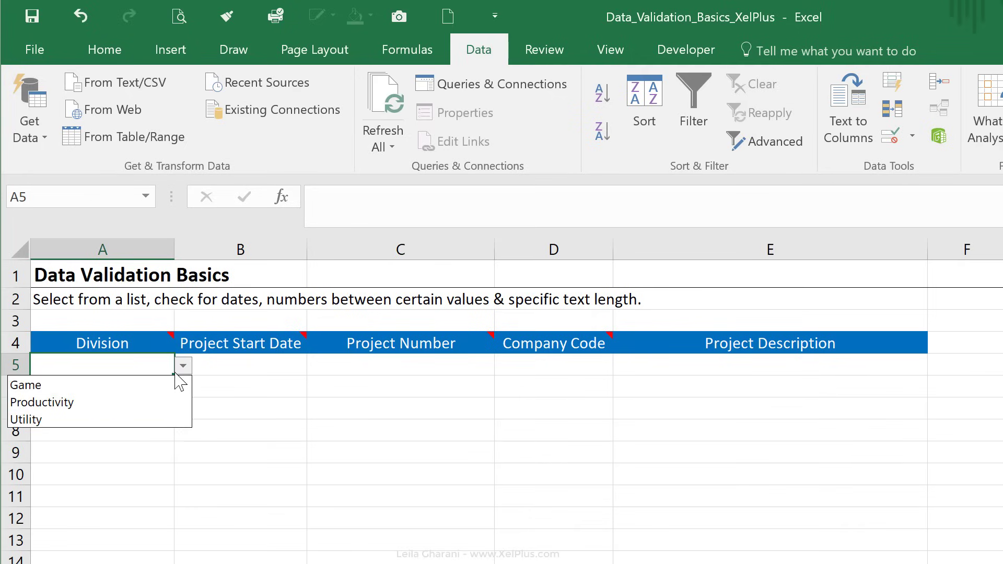
click(105, 402)
click(136, 385)
click(133, 367)
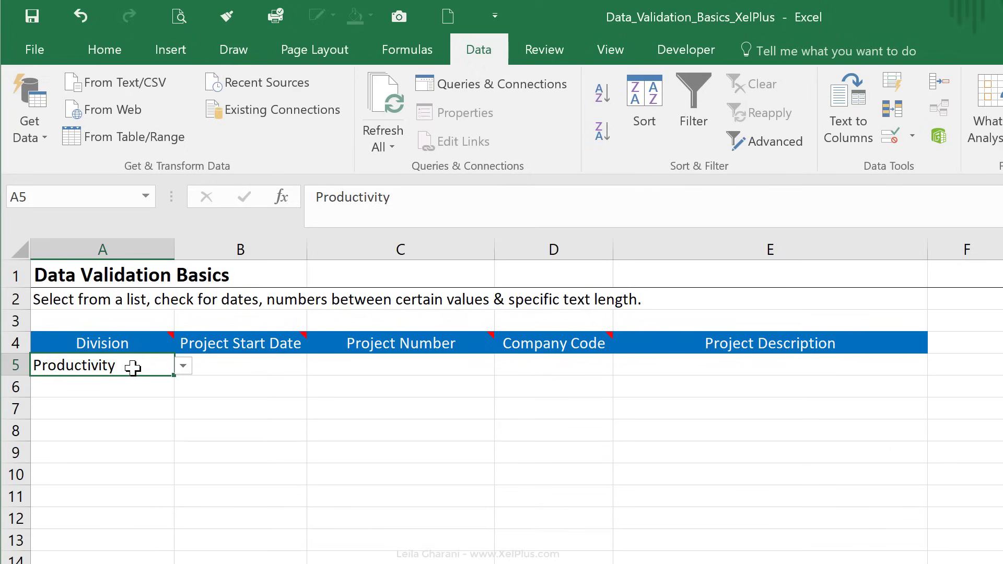
click(183, 366)
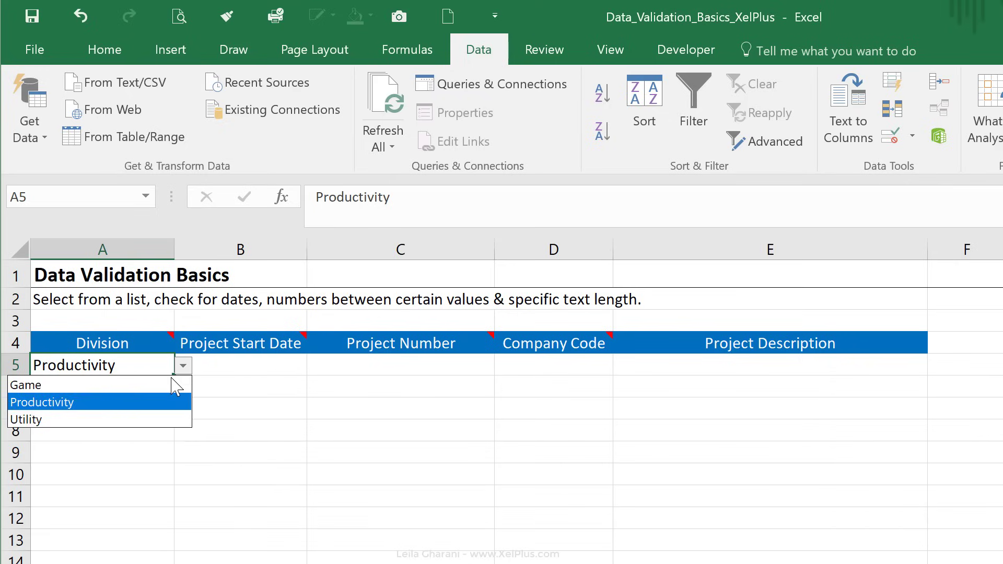
key(Up)
key(Return)
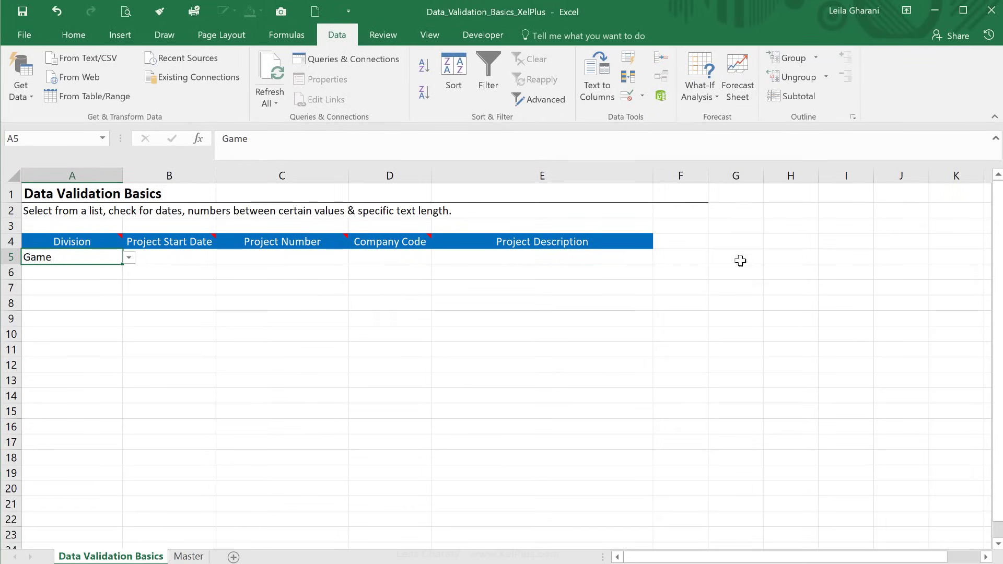
Step: Review the Division entries on the Master sheet and reopen A5's validation source for editing
click(190, 556)
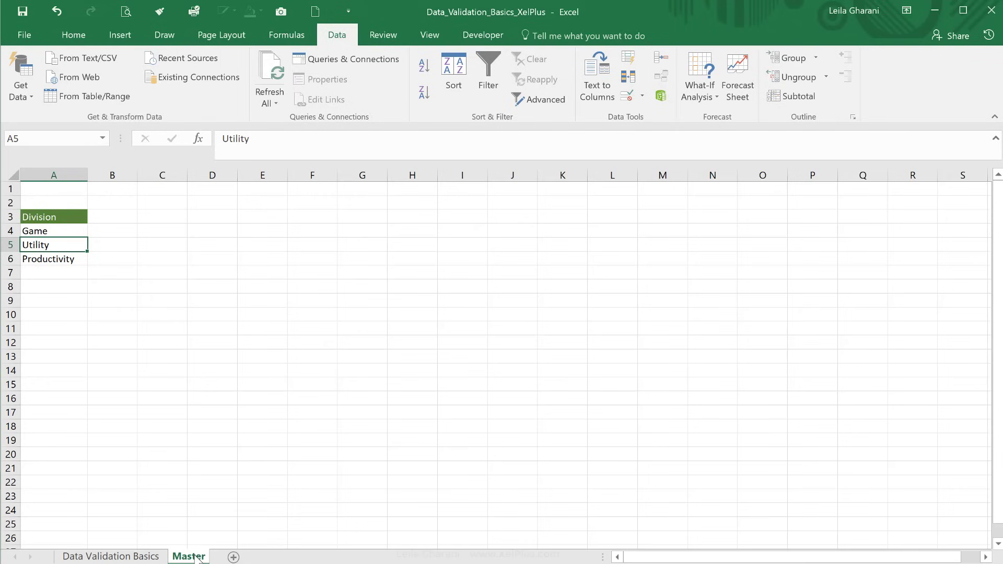
click(56, 232)
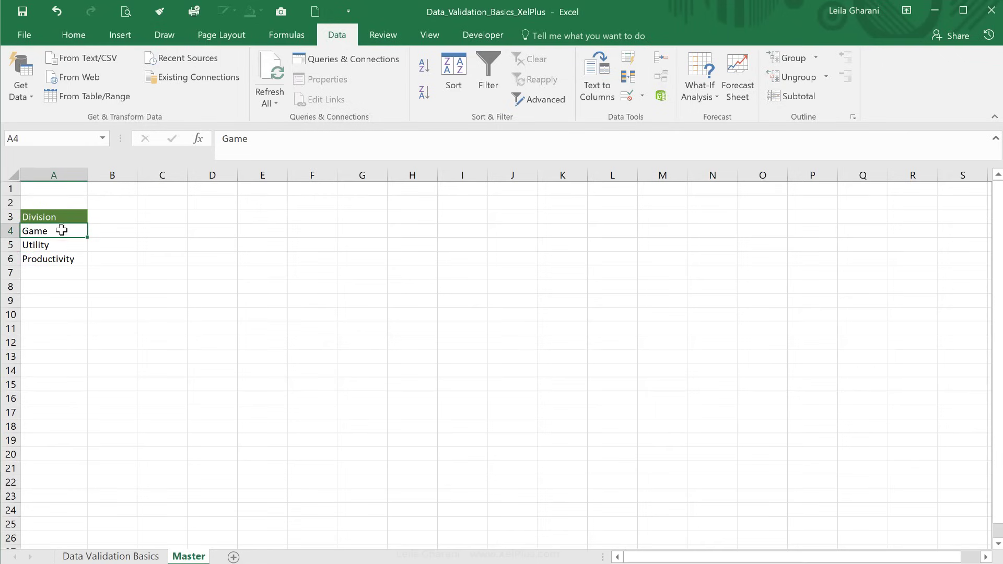
click(140, 557)
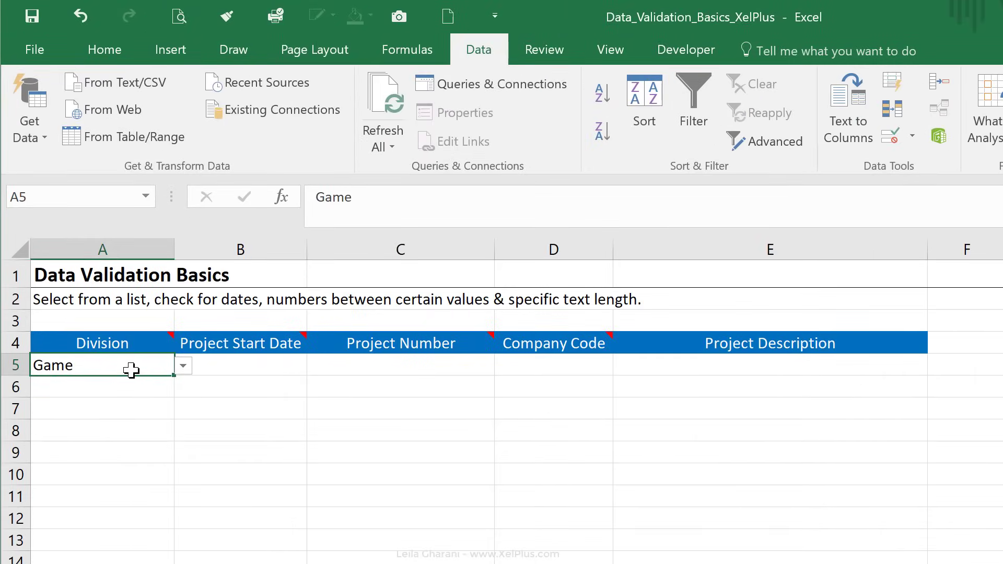
click(890, 136)
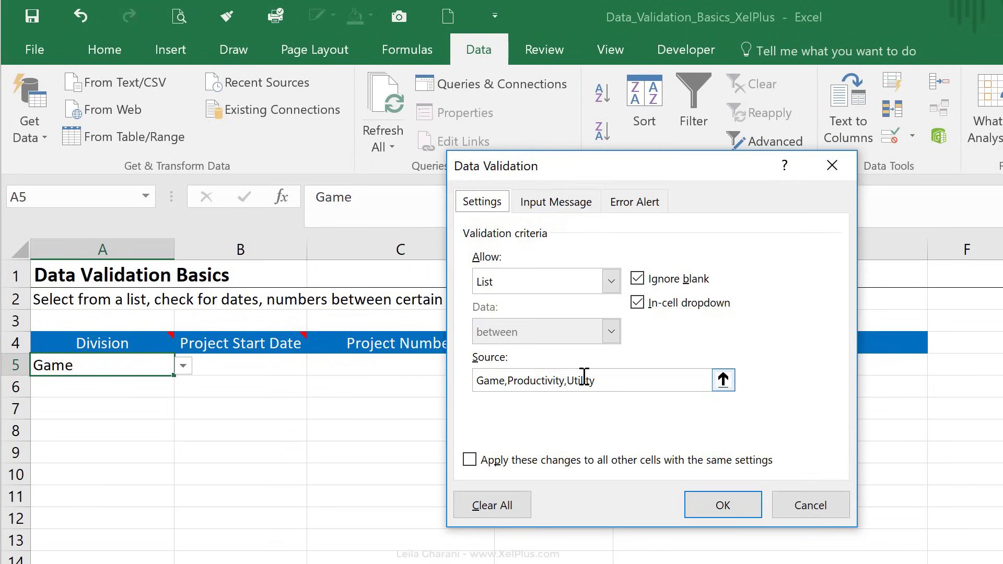
click(574, 378)
double_click(573, 379)
Step: Replace the typed list source with Master!$A$4:$A$6 and save the rule
text(G)
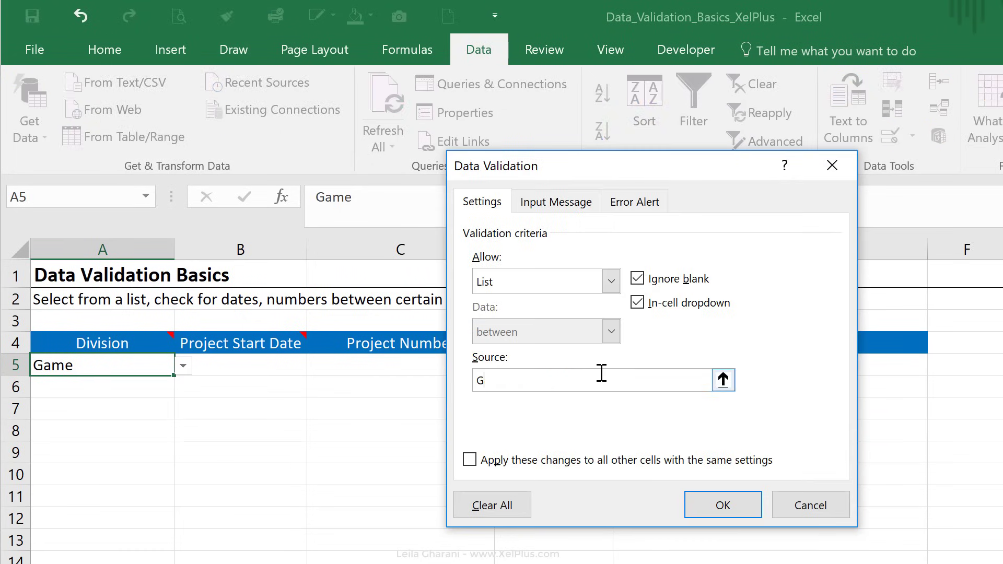
key(BackSpace)
text(=)
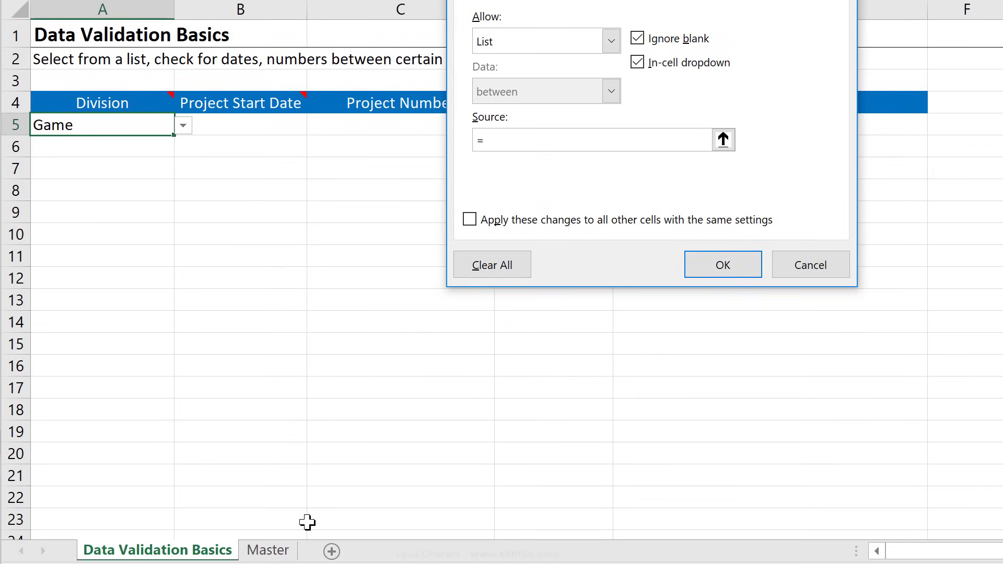
click(272, 549)
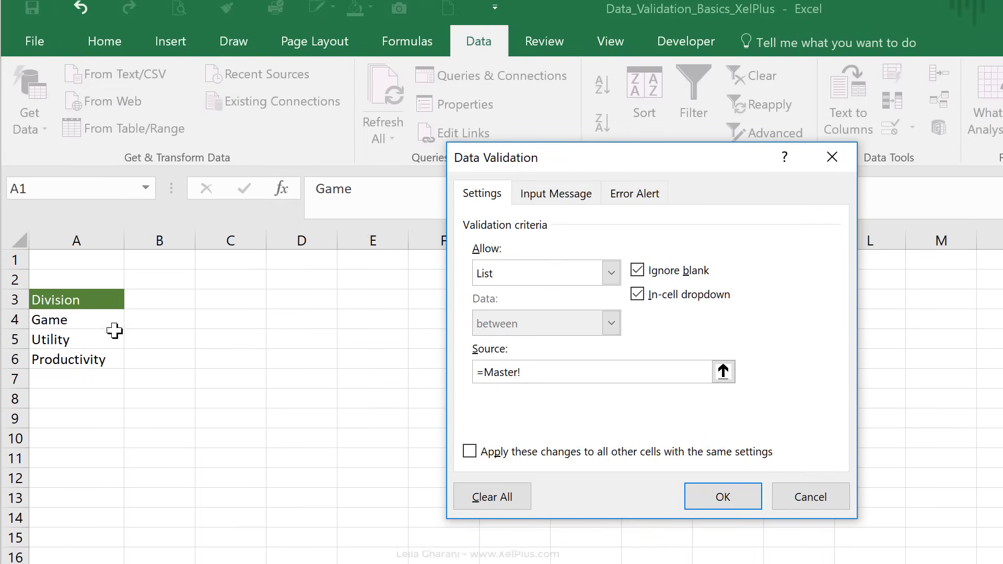
click(104, 329)
drag(112, 349, 112, 372)
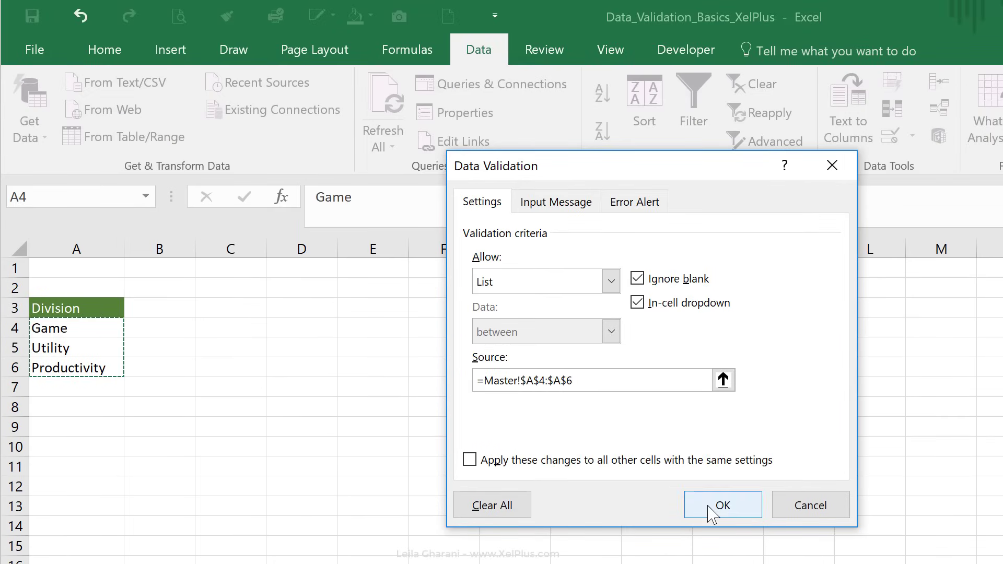
click(710, 506)
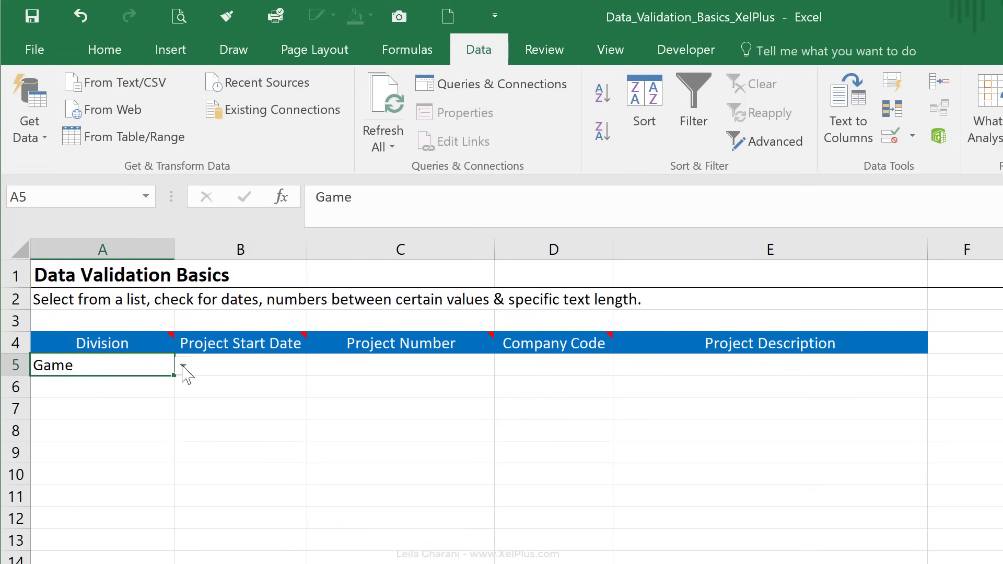
Step: Pick Utility in A5, then rename Master's Game entry to Games and select Games
click(184, 367)
click(110, 403)
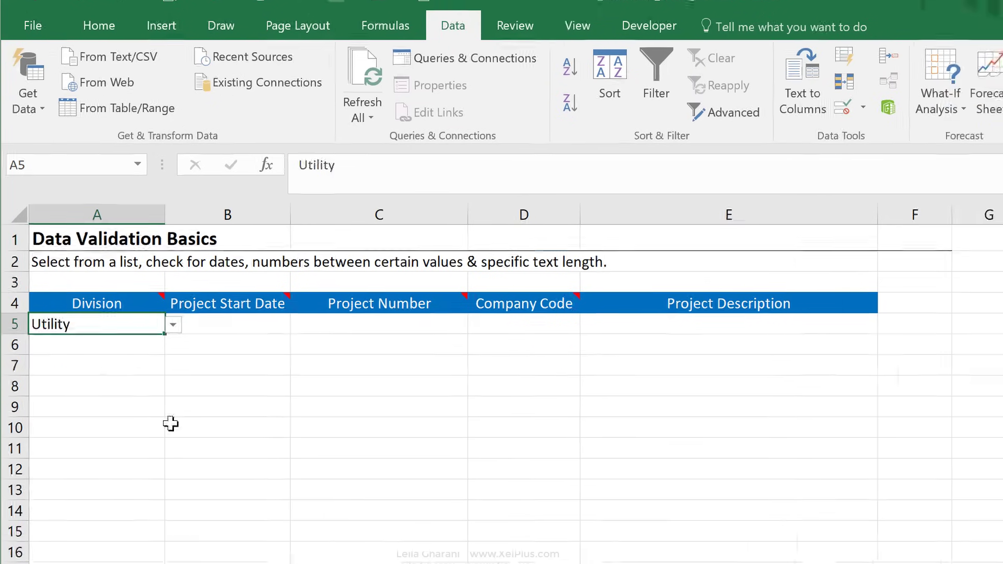
click(215, 552)
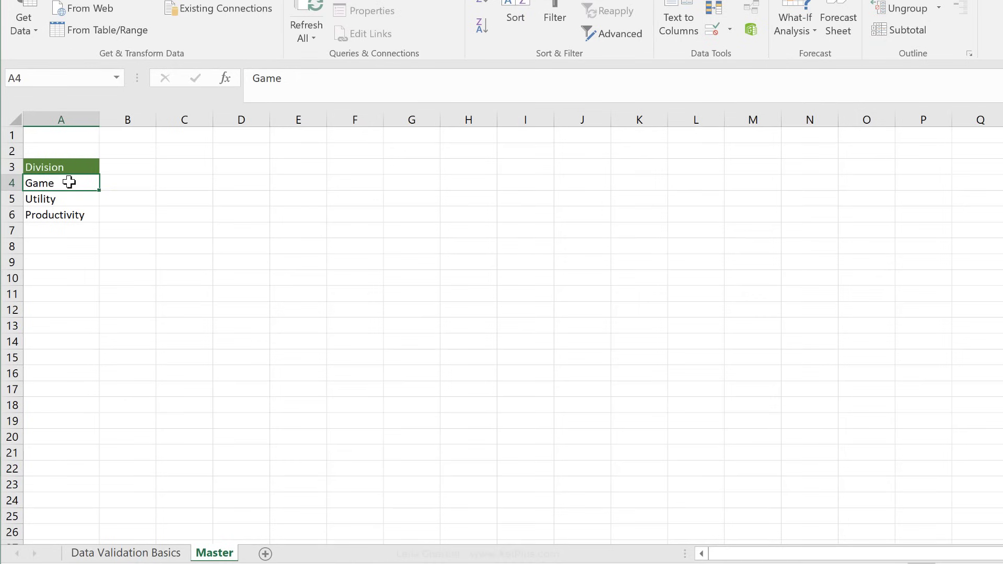
click(302, 89)
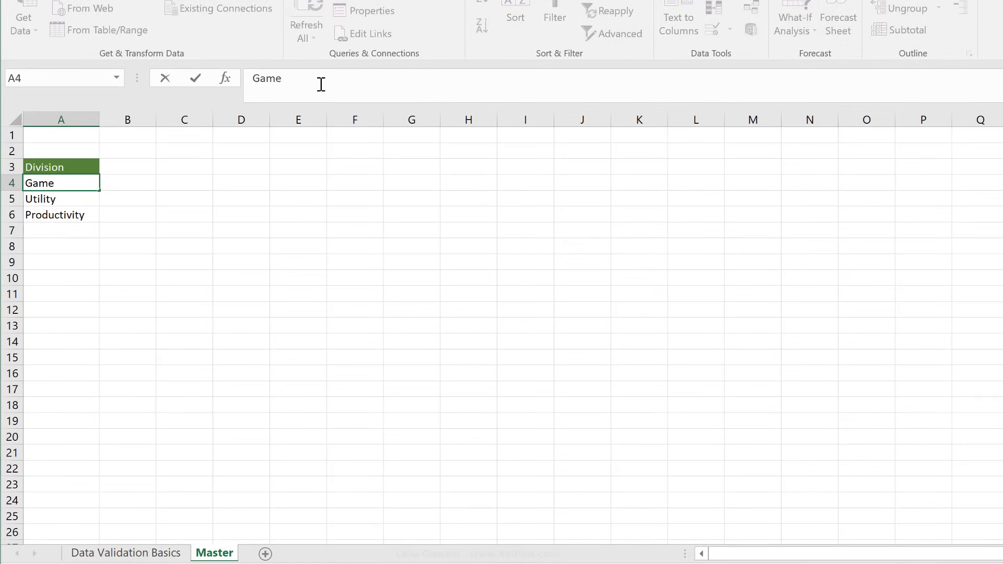
key(ctrl+Return)
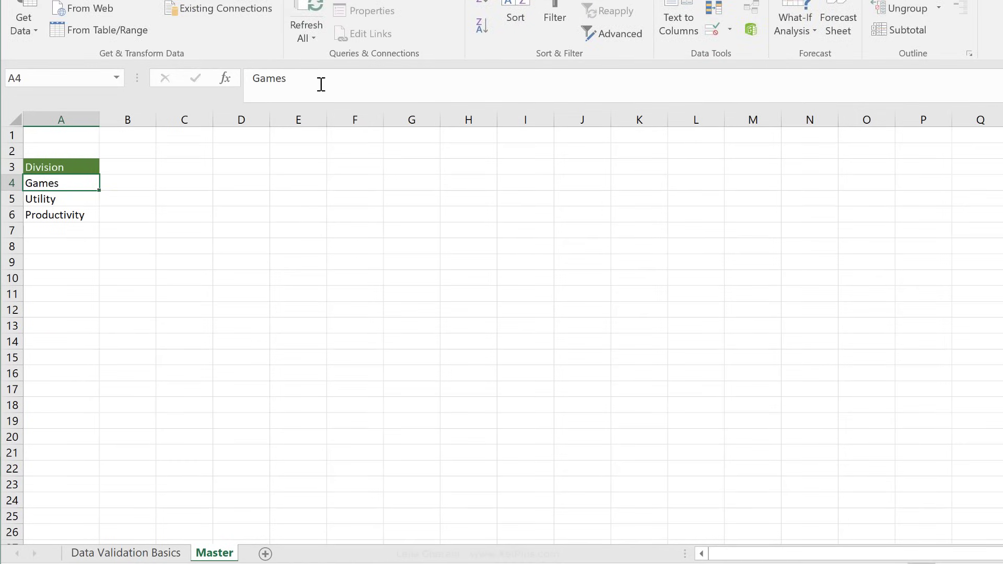
click(117, 554)
click(147, 213)
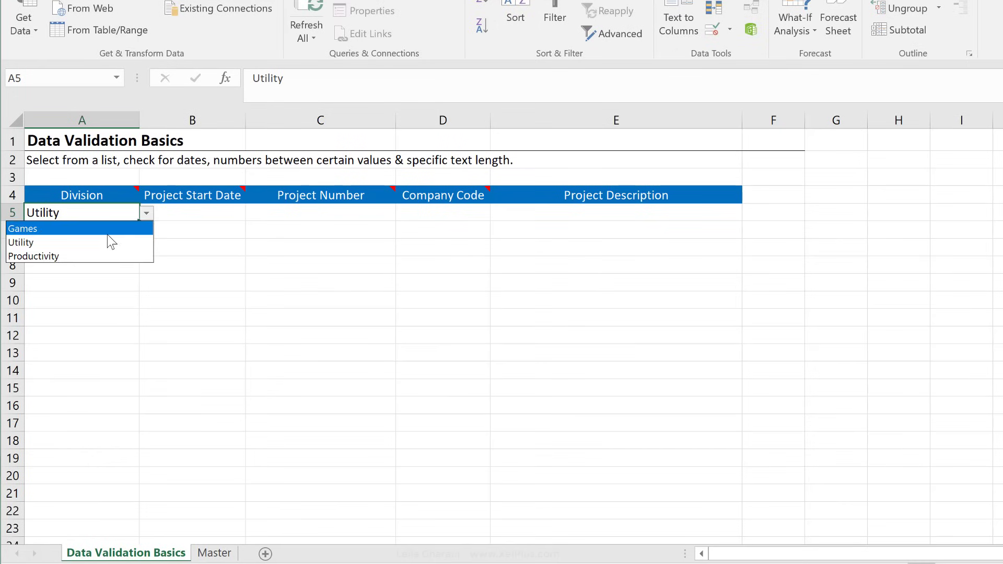
click(104, 233)
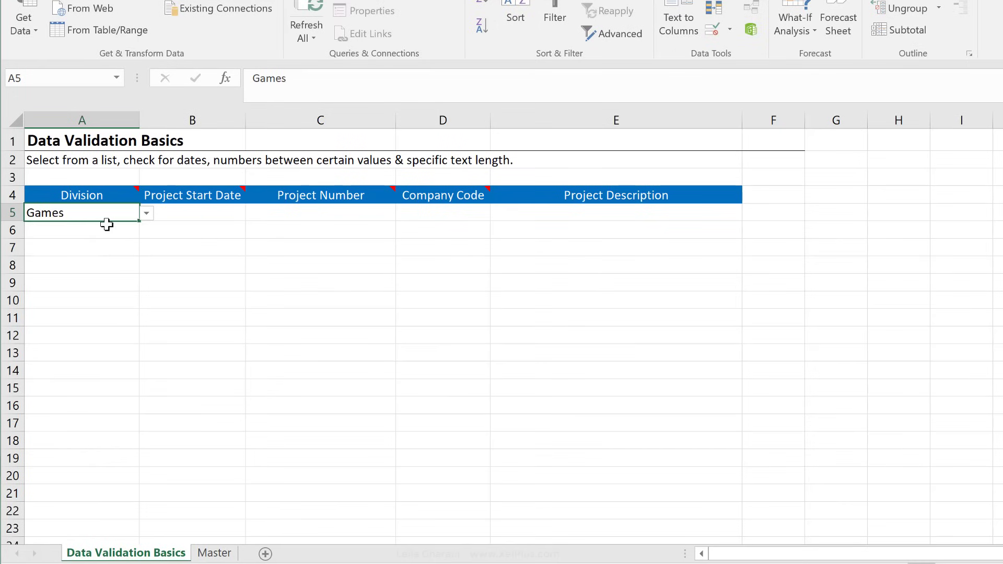
Step: Add Health in Master!A7 and set A5's Division to Utility
click(215, 552)
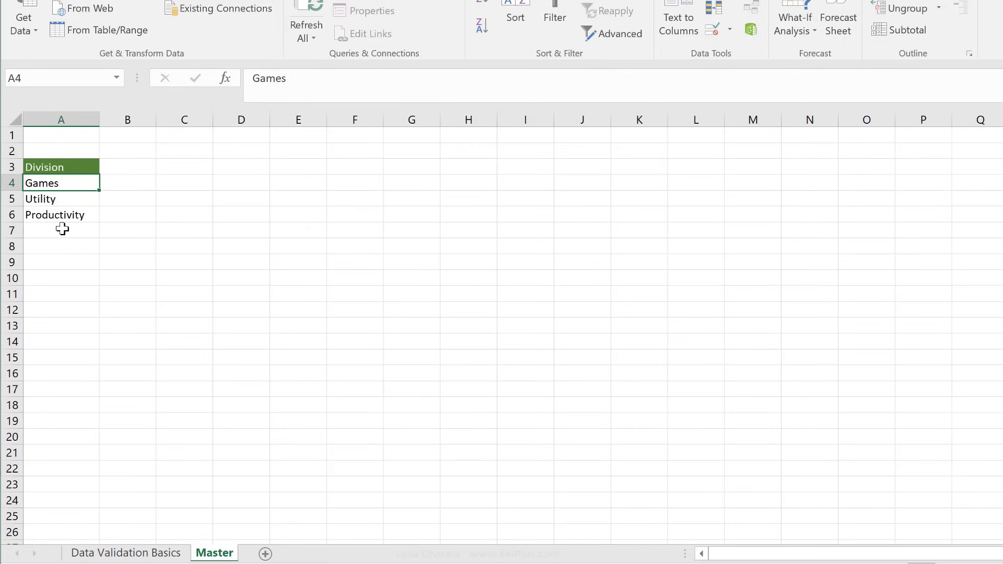
key(Down)
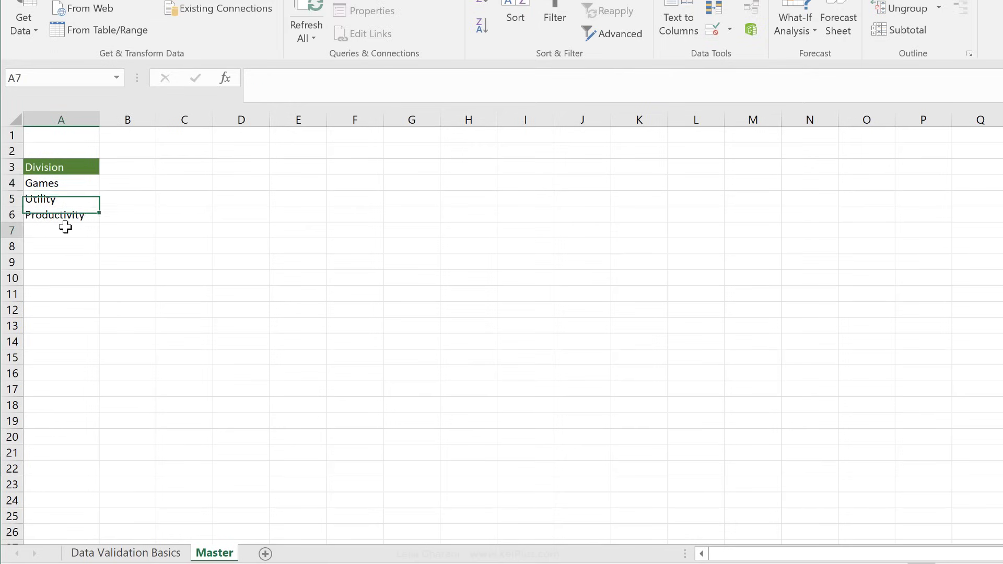
click(65, 230)
text(Health)
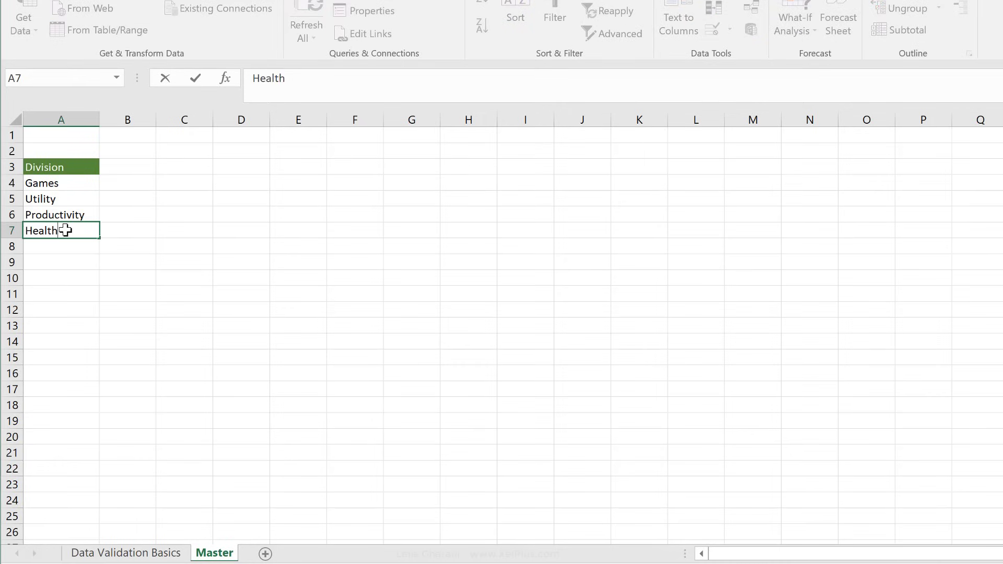
key(ctrl+Return)
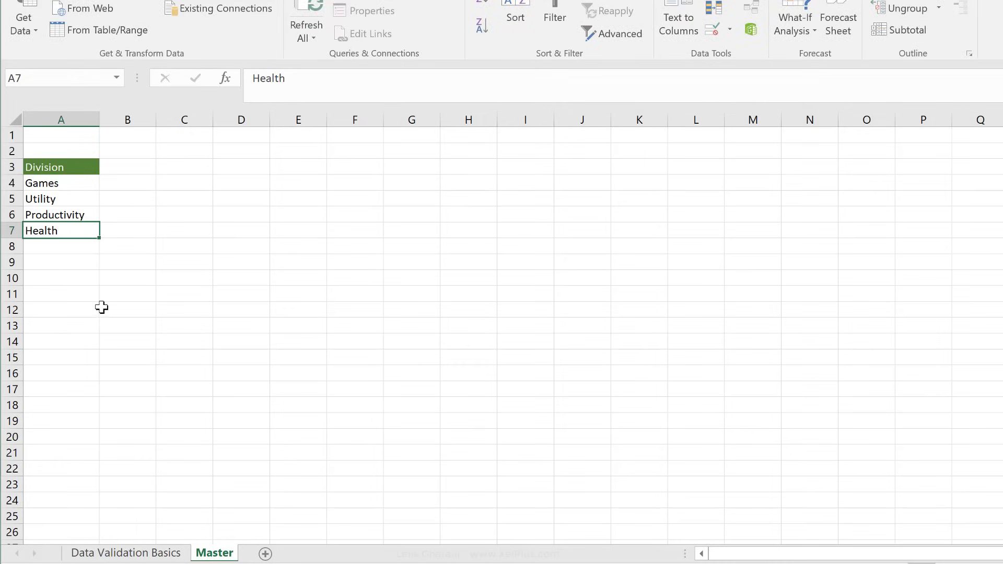
click(118, 554)
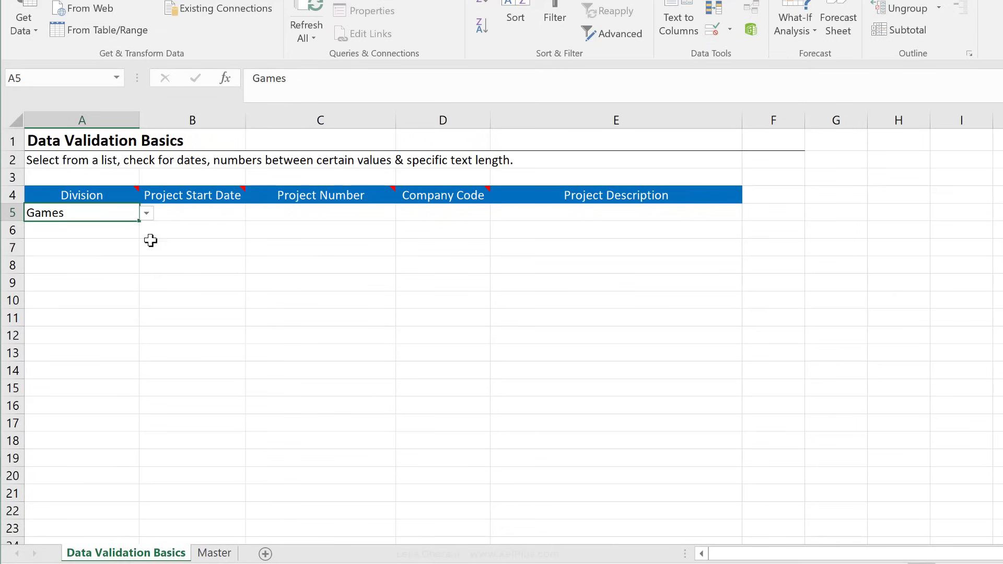
click(150, 213)
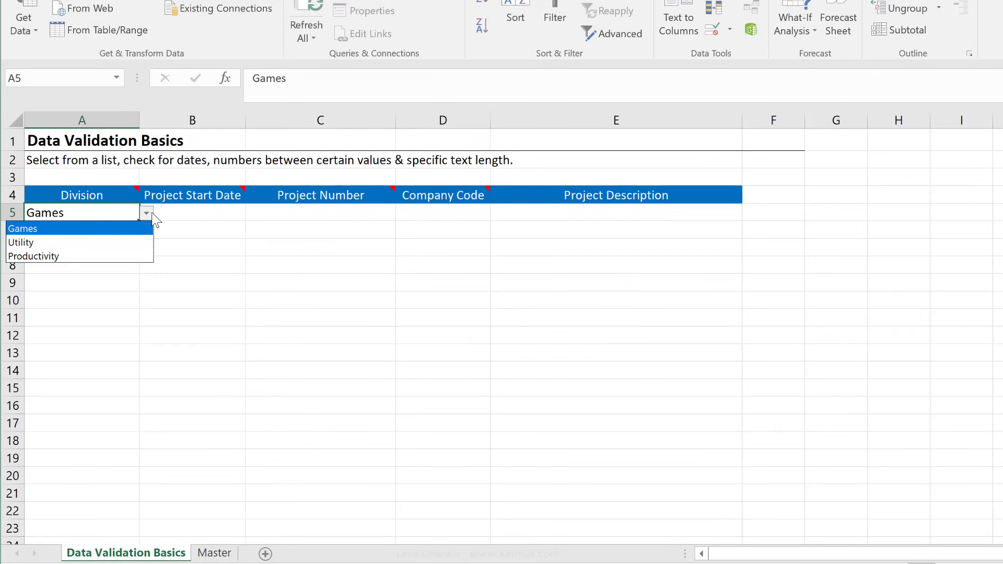
click(111, 243)
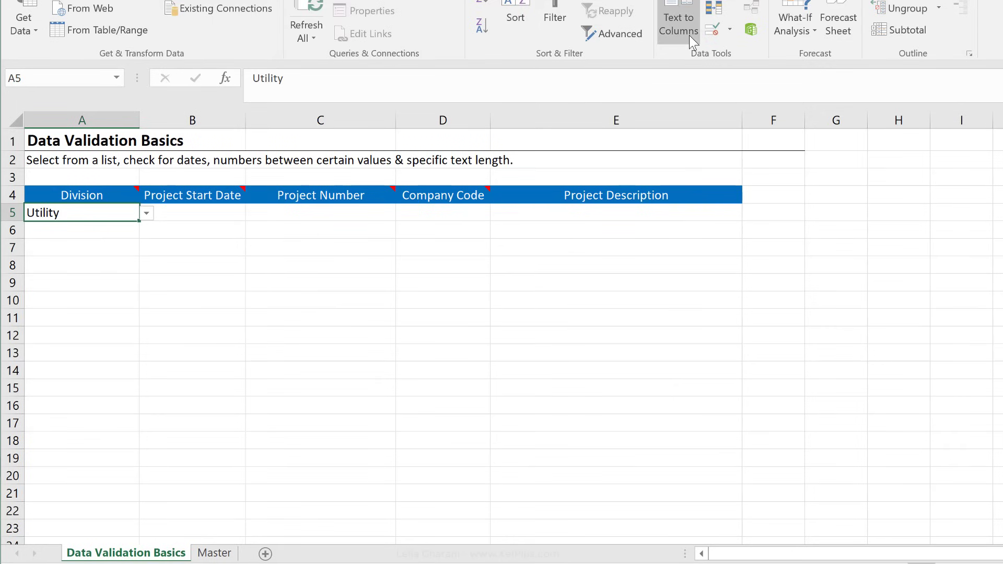
Step: Check A5's validation source, insert a row in Master's list, and move Health into A6
click(712, 29)
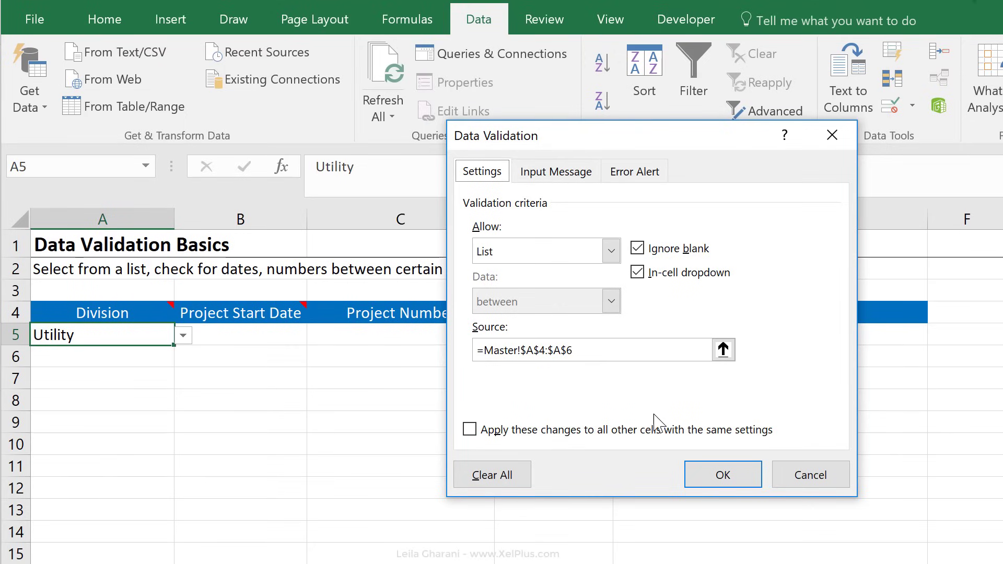
click(723, 475)
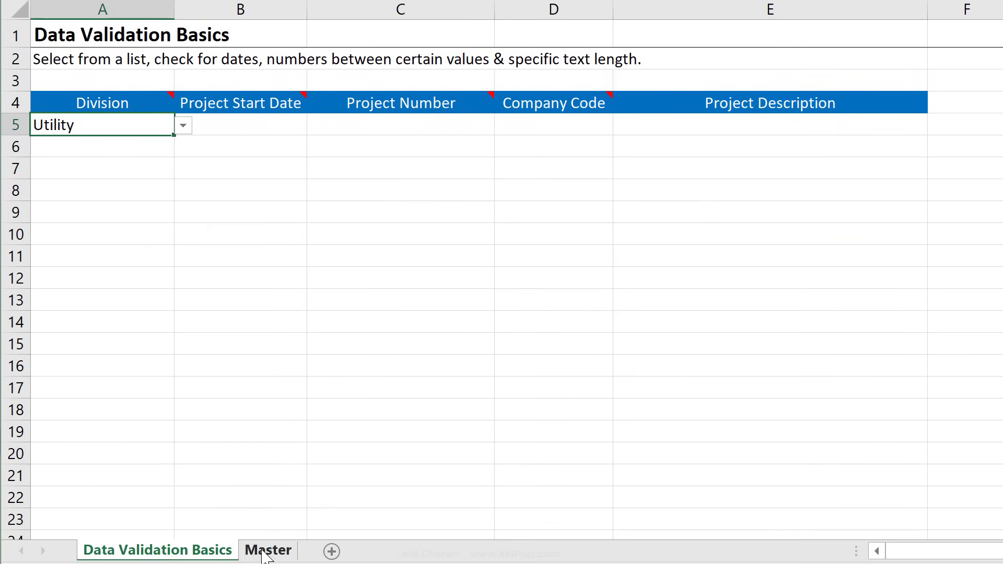
click(264, 549)
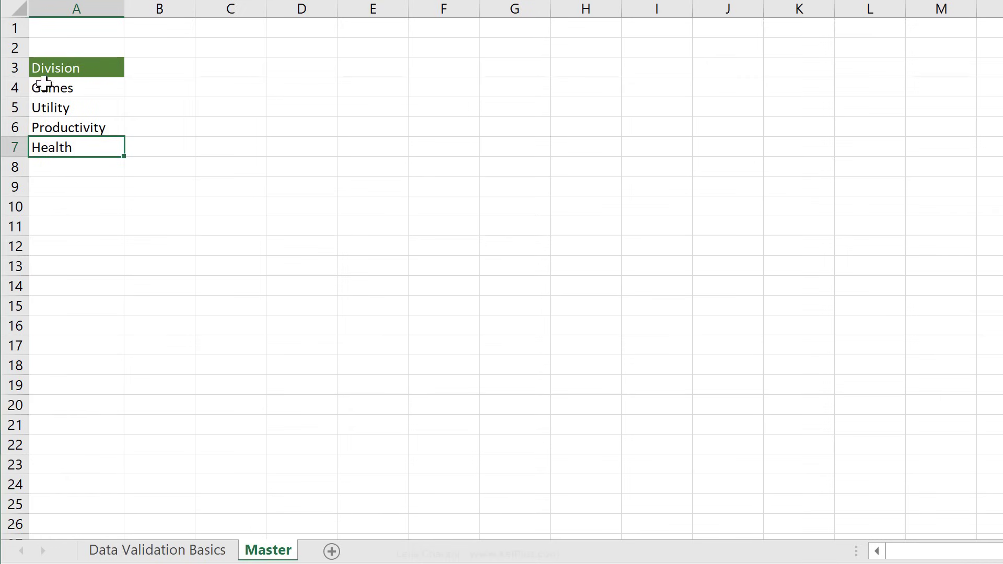
click(9, 127)
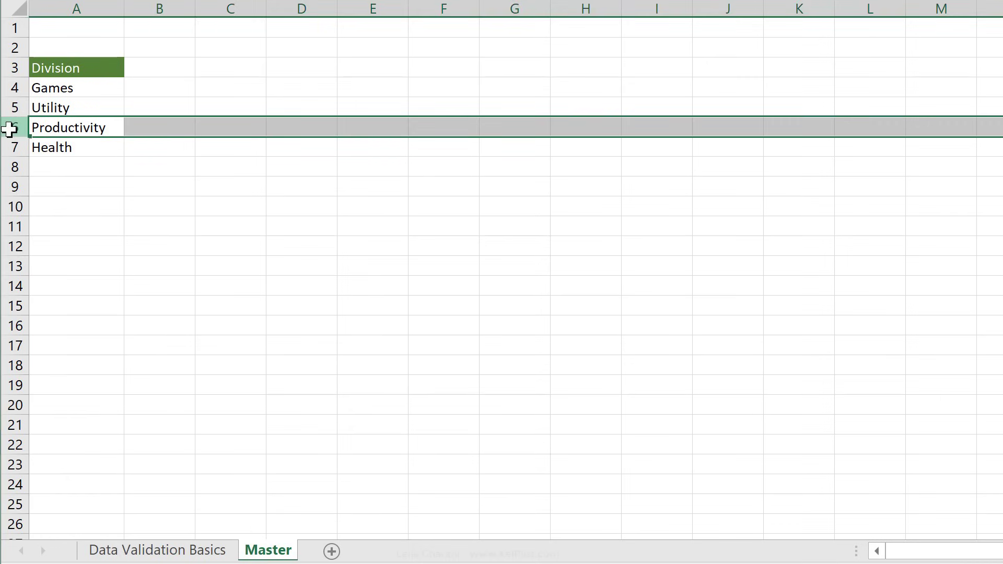
right_click(12, 130)
click(89, 272)
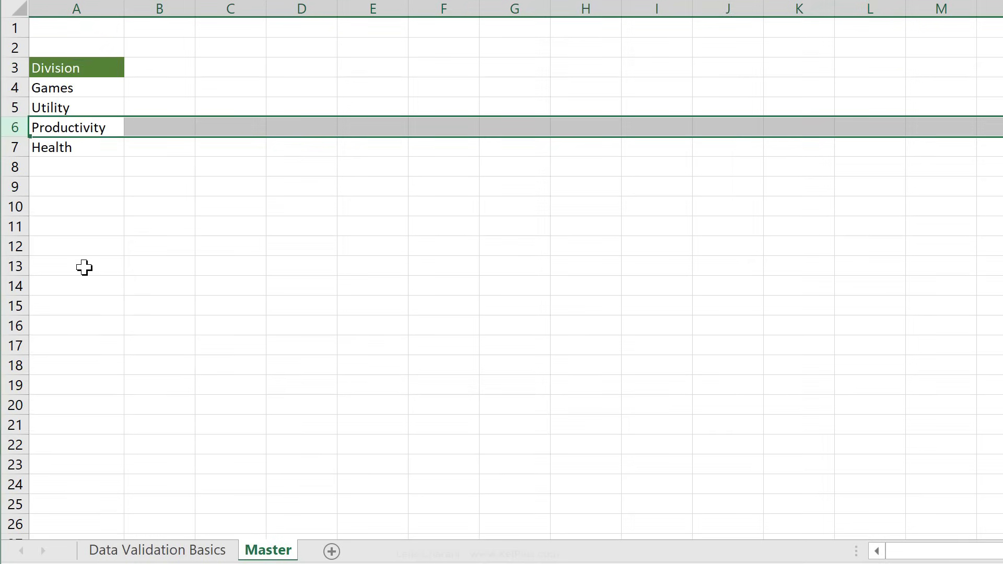
click(80, 177)
drag(80, 177, 81, 135)
click(154, 549)
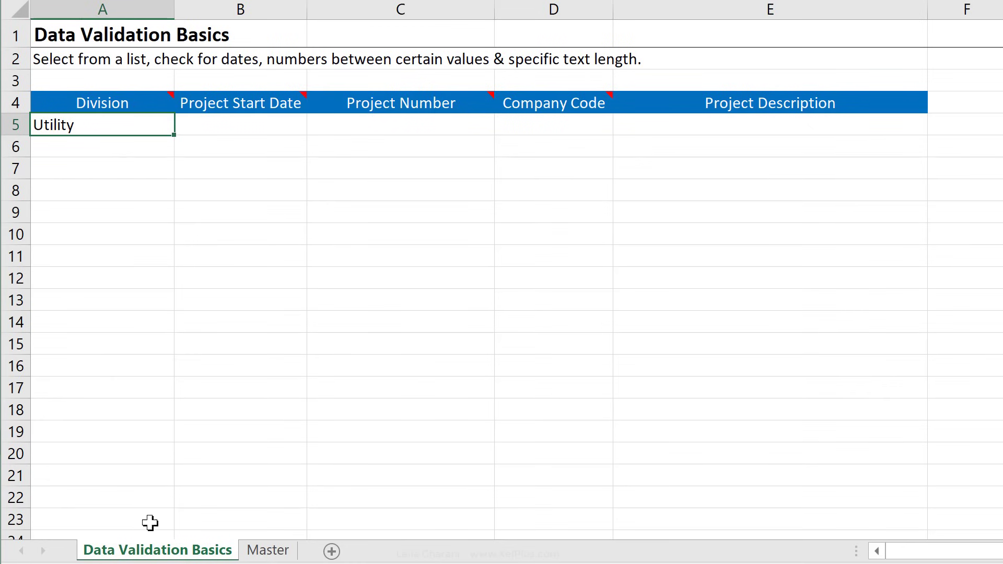
click(188, 127)
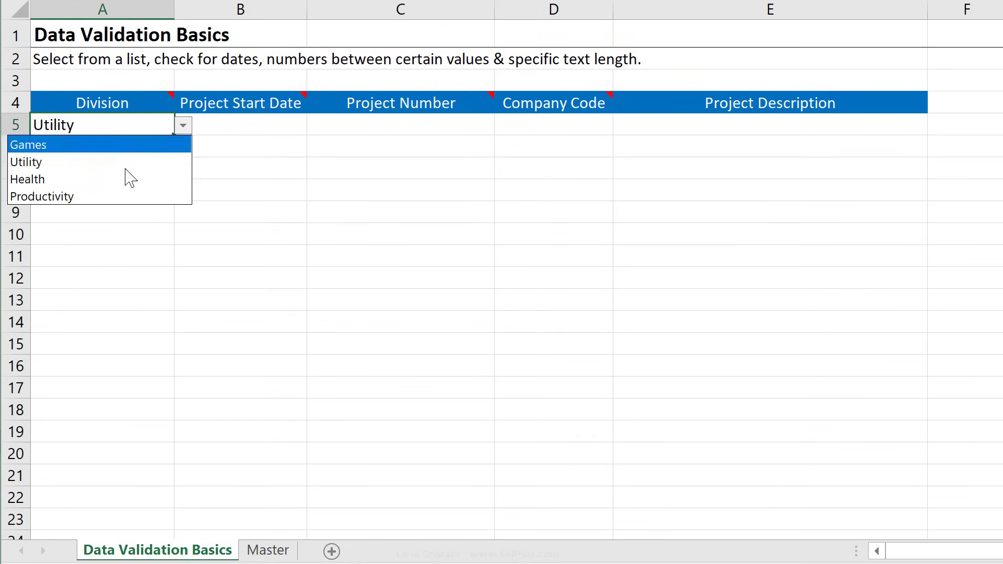
key(Escape)
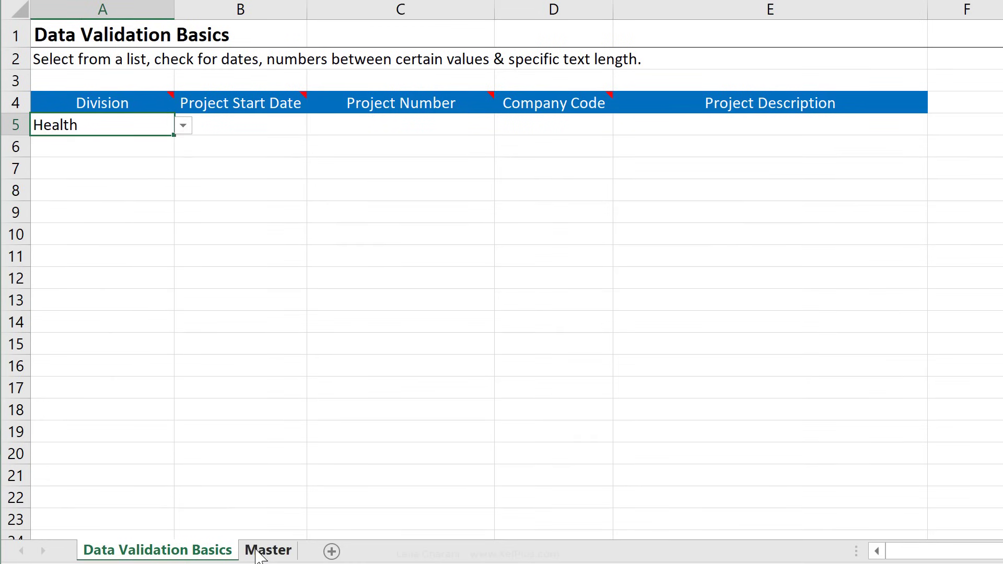
Step: Check the Master list's Productivity entry and set A5's Division to Productivity
click(265, 549)
click(89, 145)
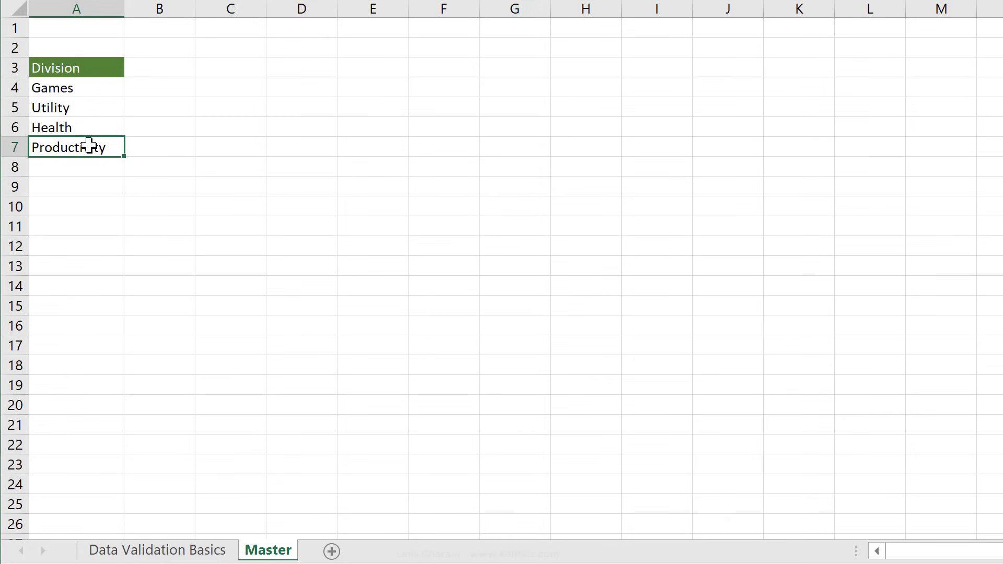
key(shift)
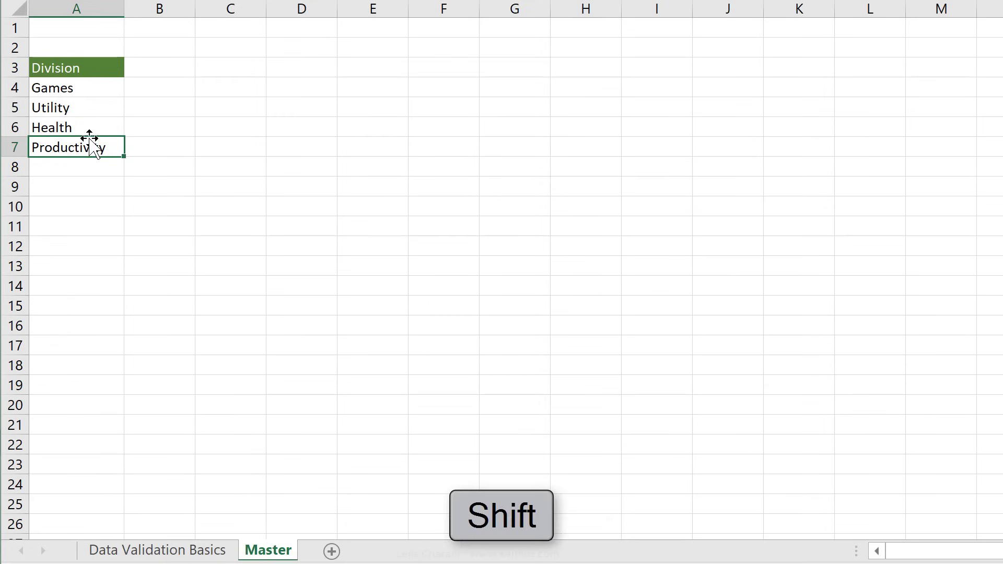
click(85, 169)
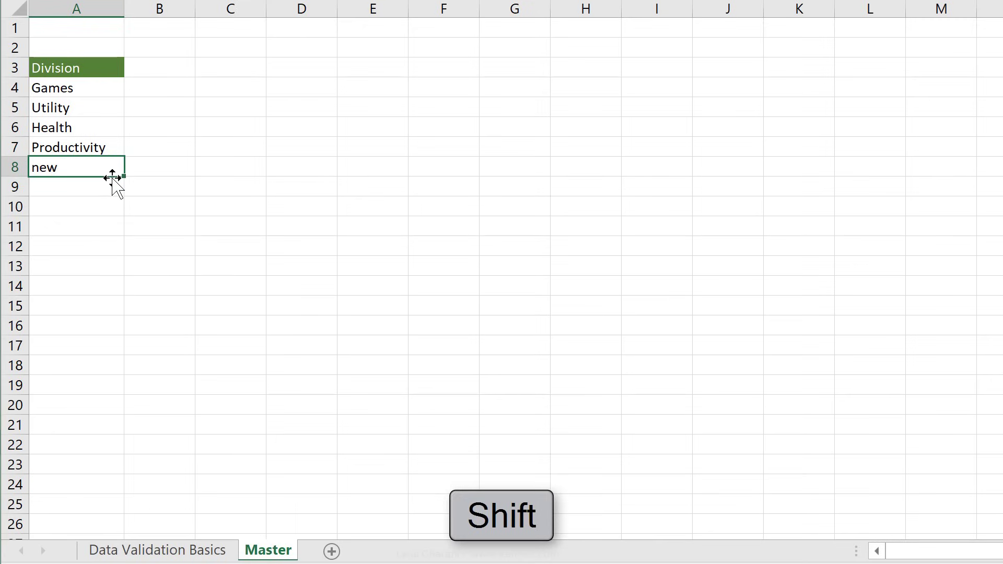
click(150, 552)
click(183, 126)
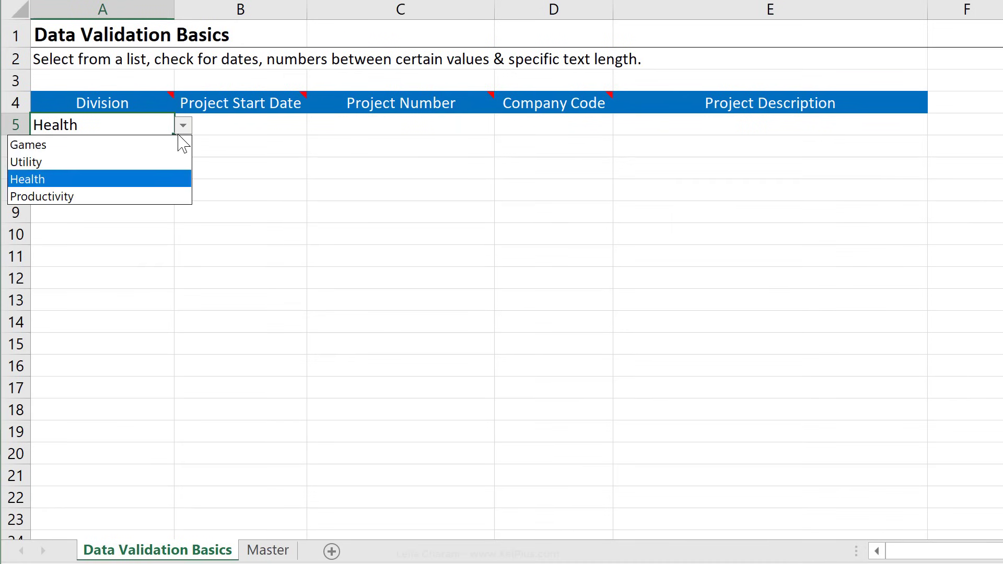
click(137, 198)
Step: Move new above Productivity on Master and set A5's Division to new
click(267, 550)
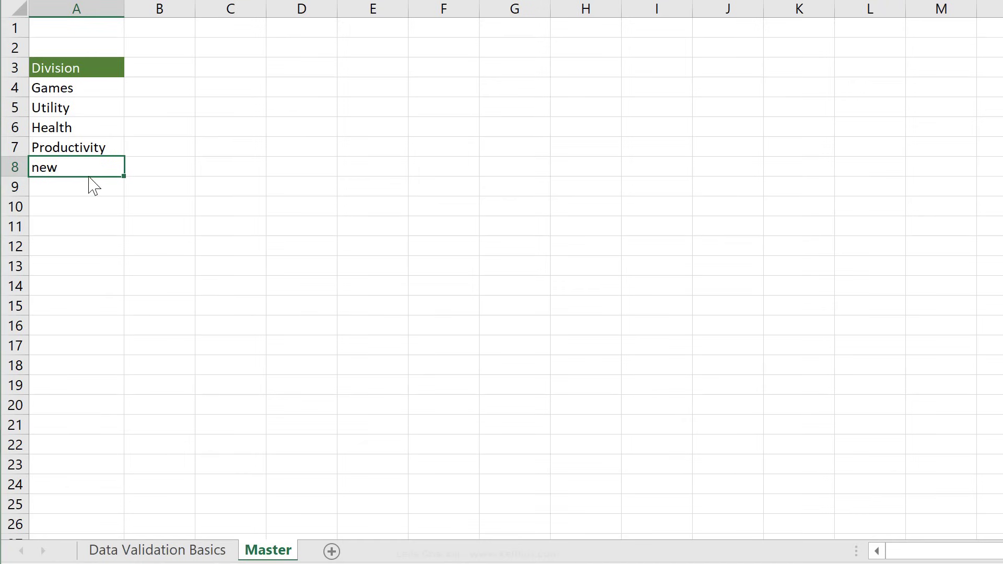
drag(89, 178, 88, 146)
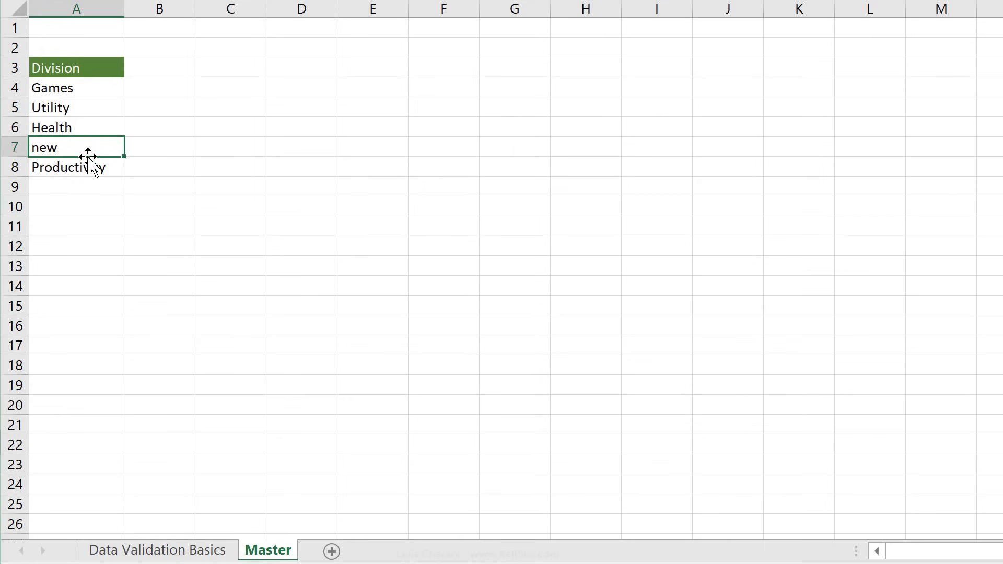
click(147, 548)
click(184, 128)
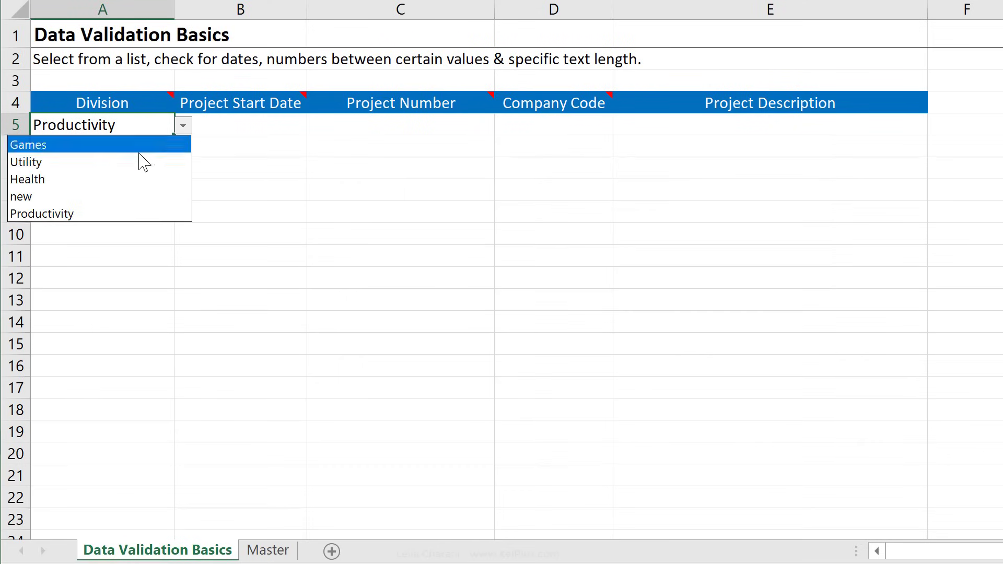
click(113, 196)
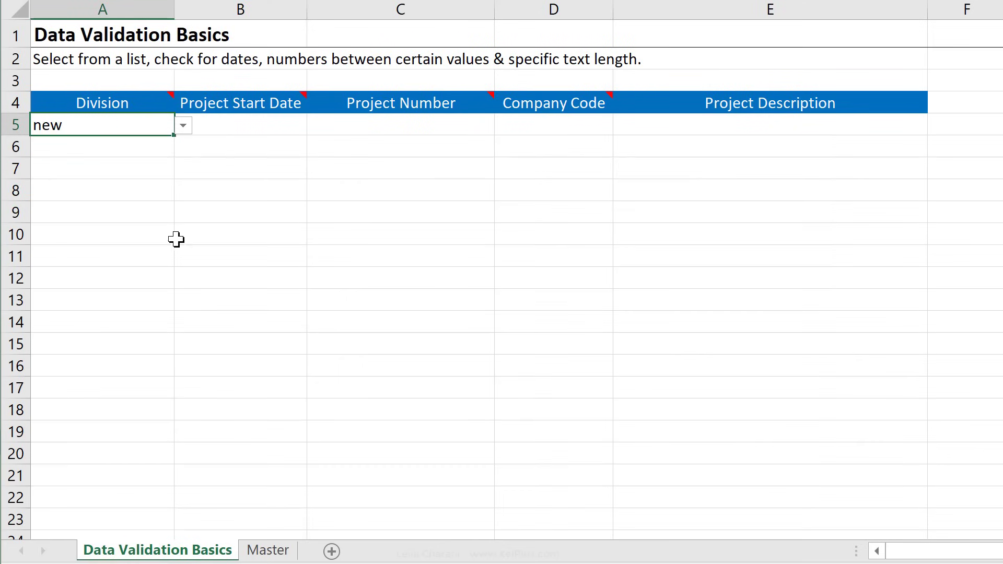
click(268, 549)
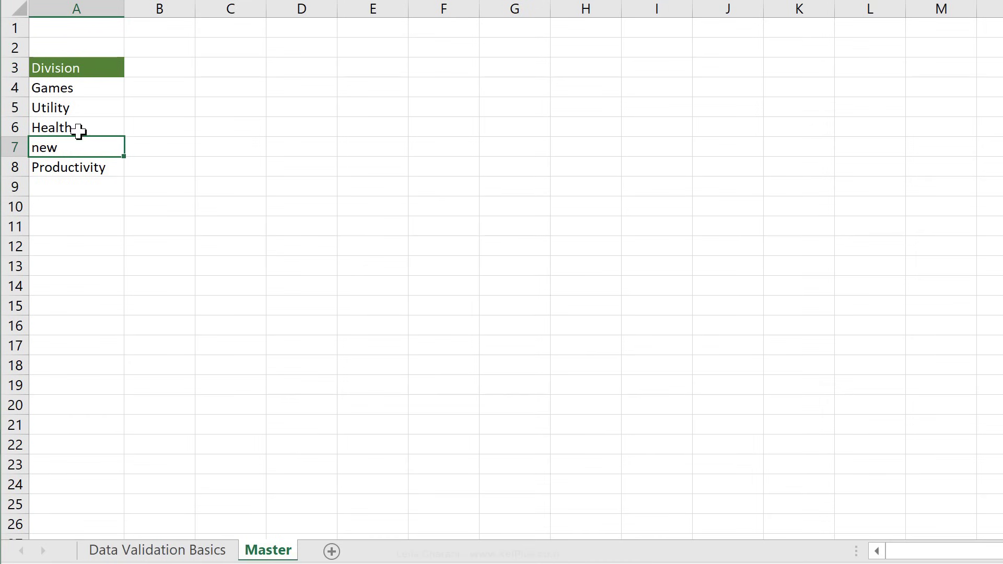
Step: Delete the Health and new rows from the Master division list
drag(14, 128, 46, 138)
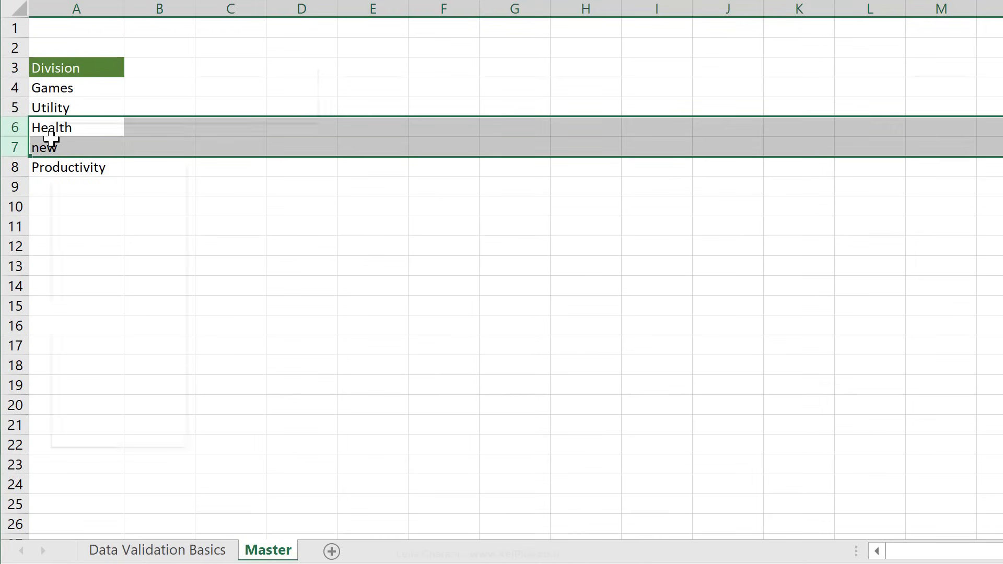
right_click(52, 140)
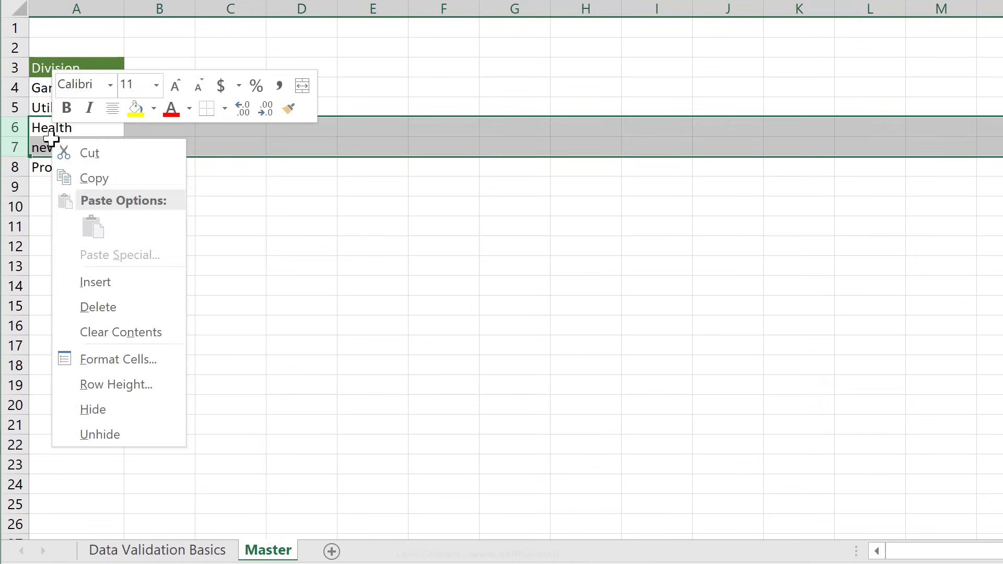
click(132, 307)
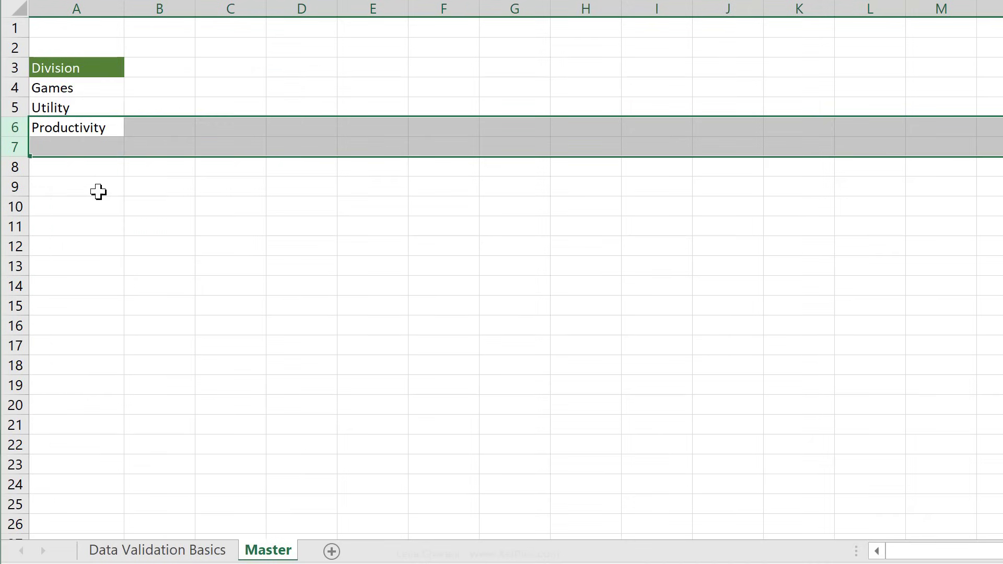
click(79, 126)
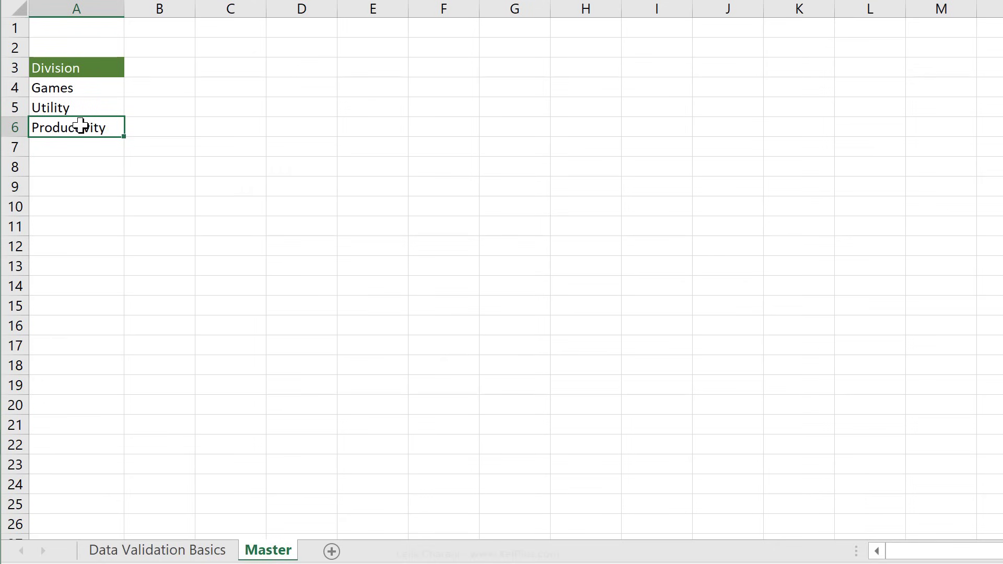
key(Down)
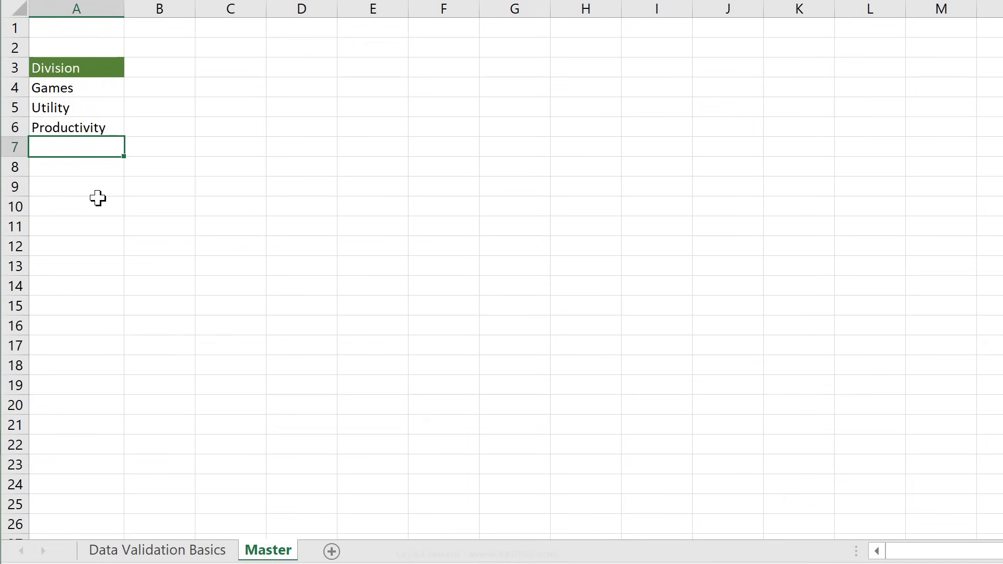
Step: Set A5's Division to Utility and select a Division list cell on Master
click(175, 555)
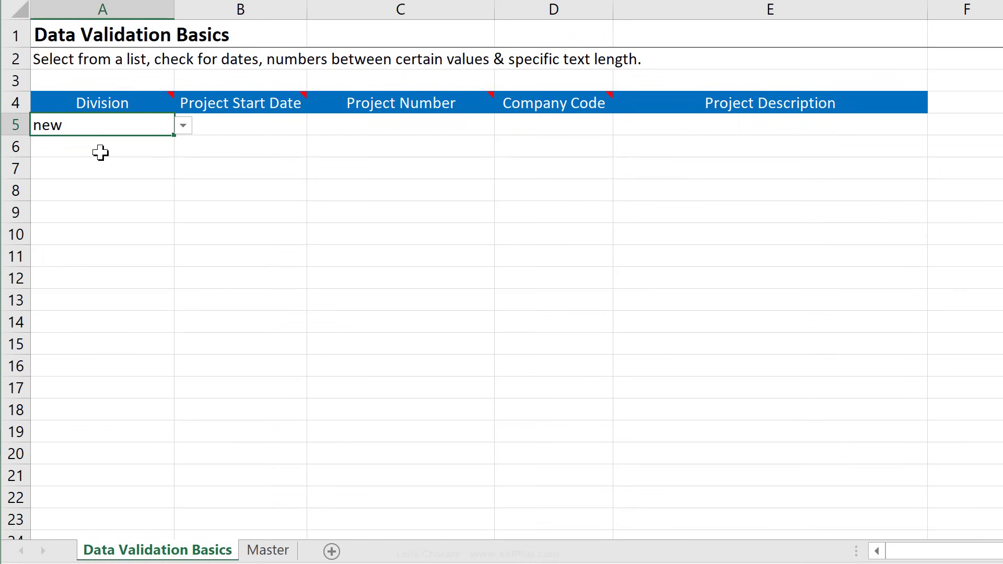
click(182, 126)
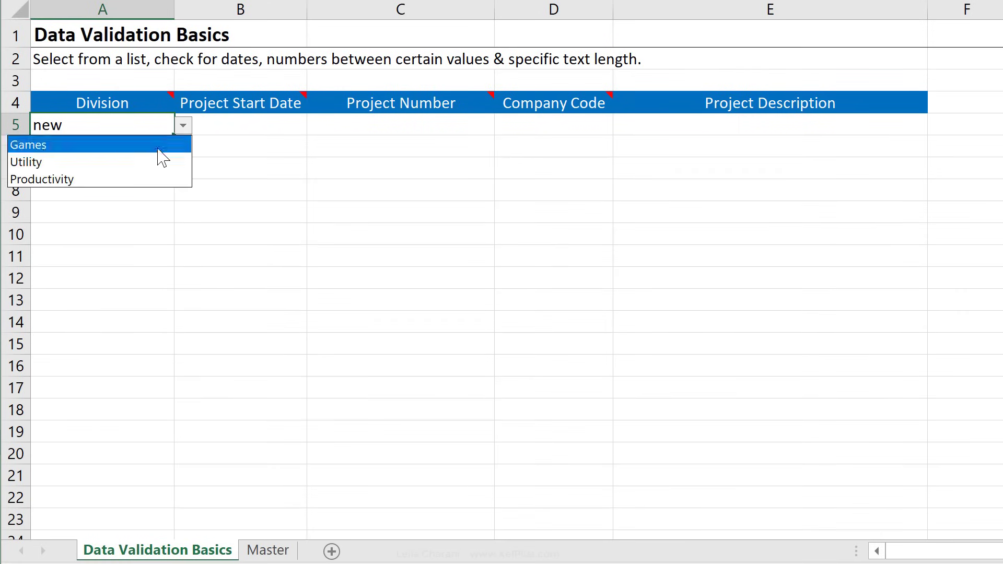
click(157, 161)
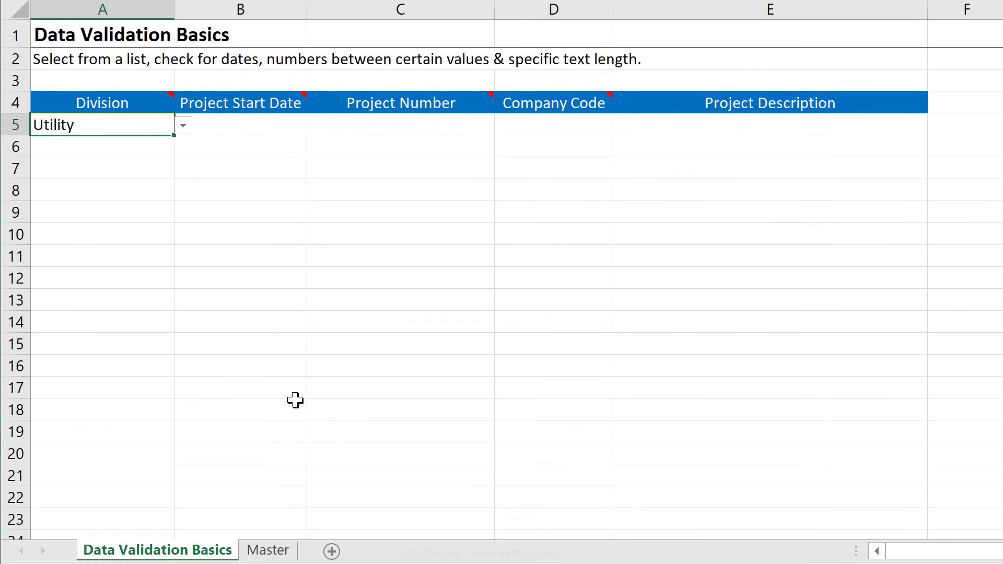
click(266, 550)
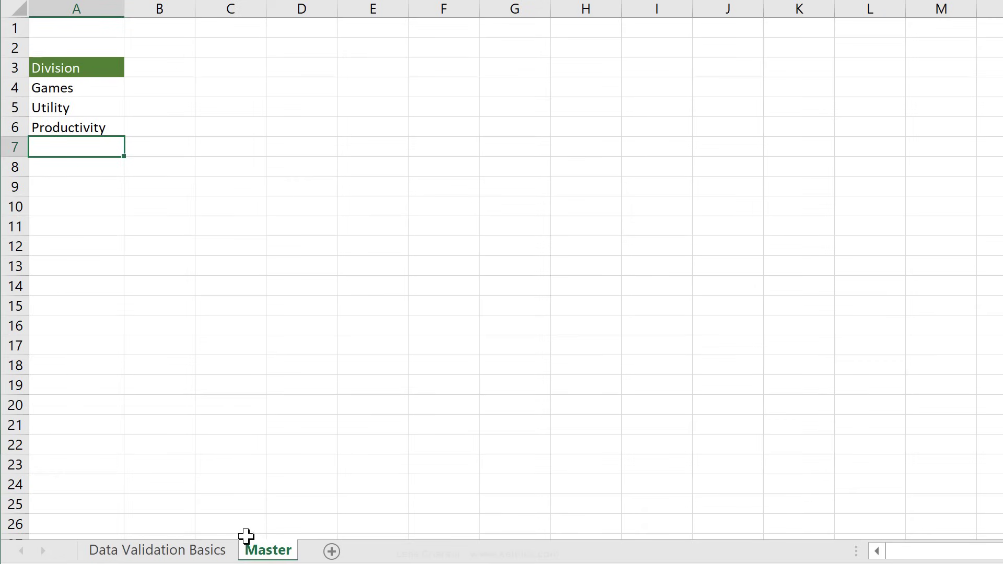
click(67, 110)
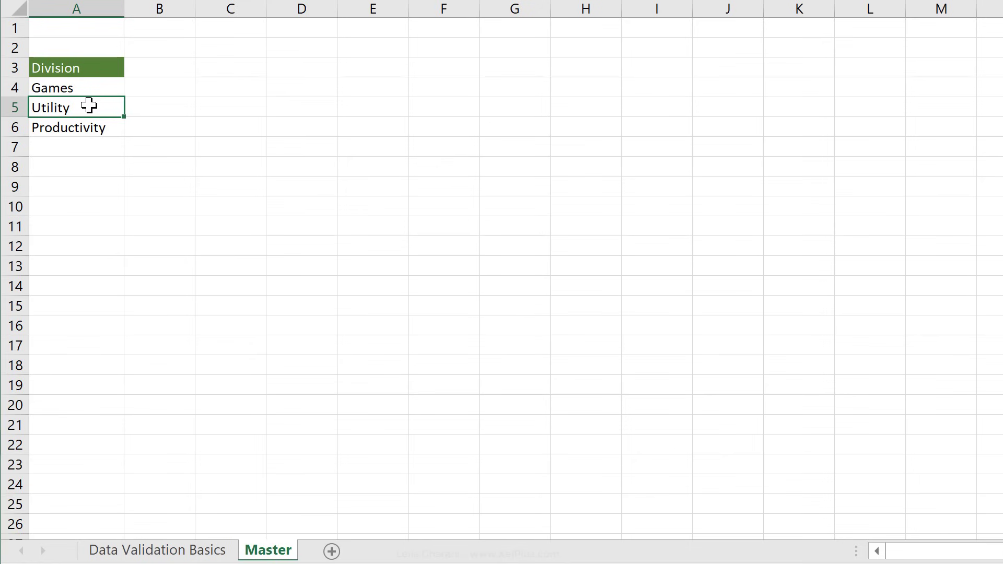
Step: Convert the Division list into a headed table, clear its style, and name it TableDiv
key(ctrl+t)
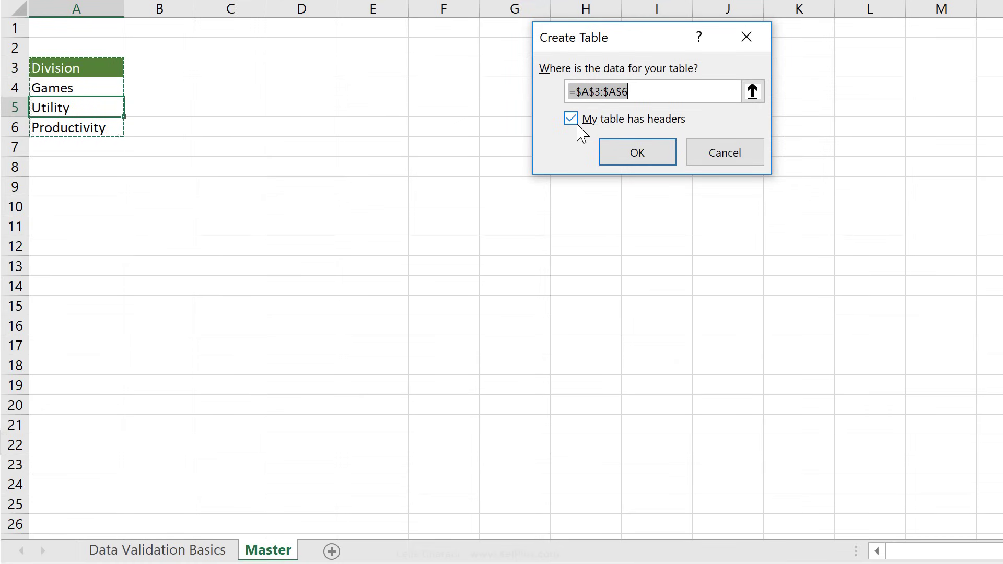
click(642, 156)
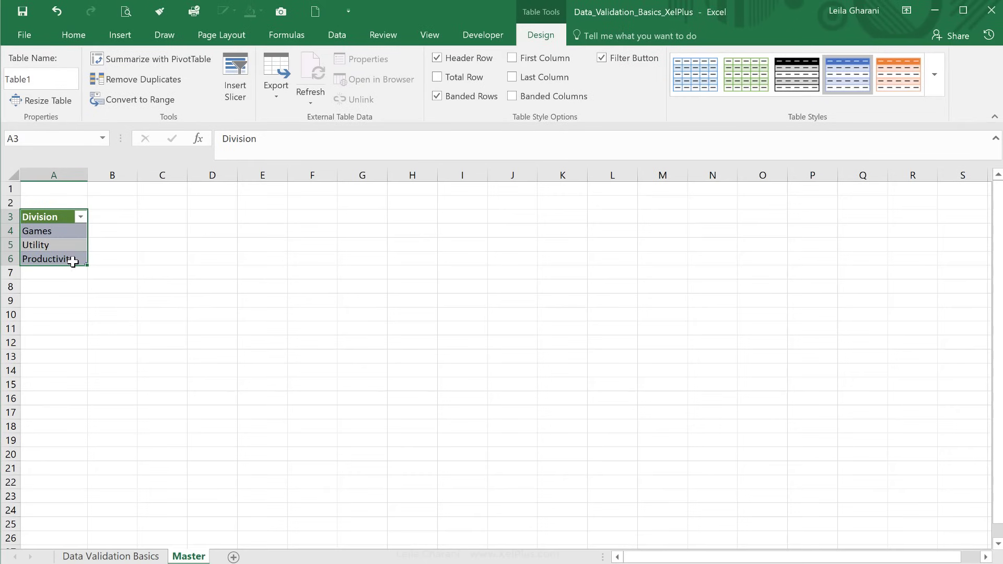
click(933, 94)
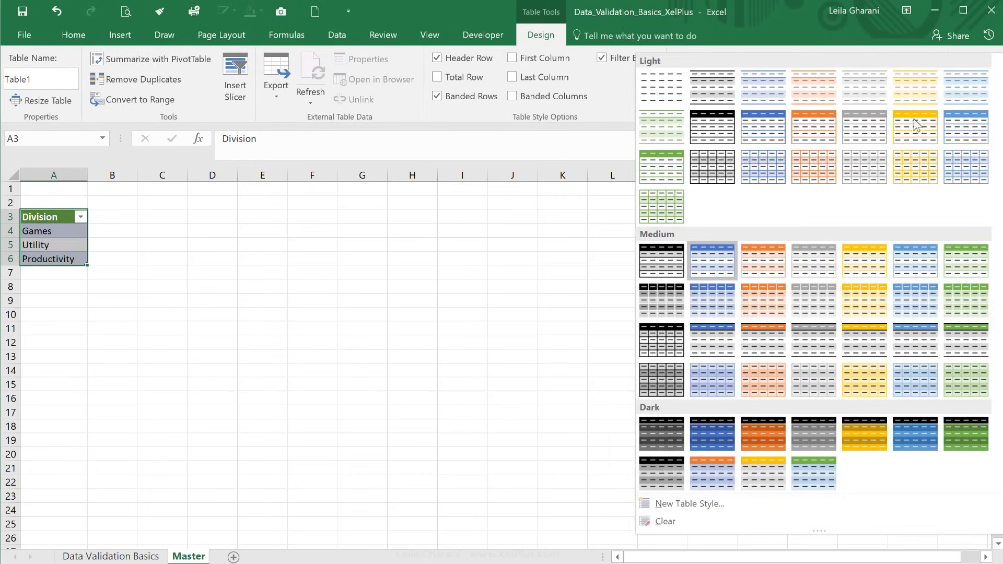
click(696, 521)
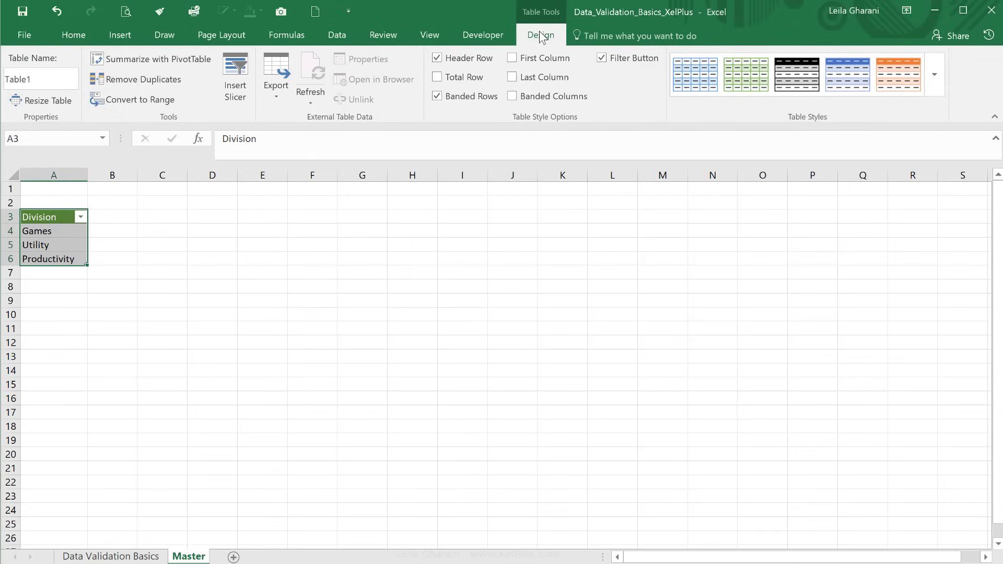
click(48, 80)
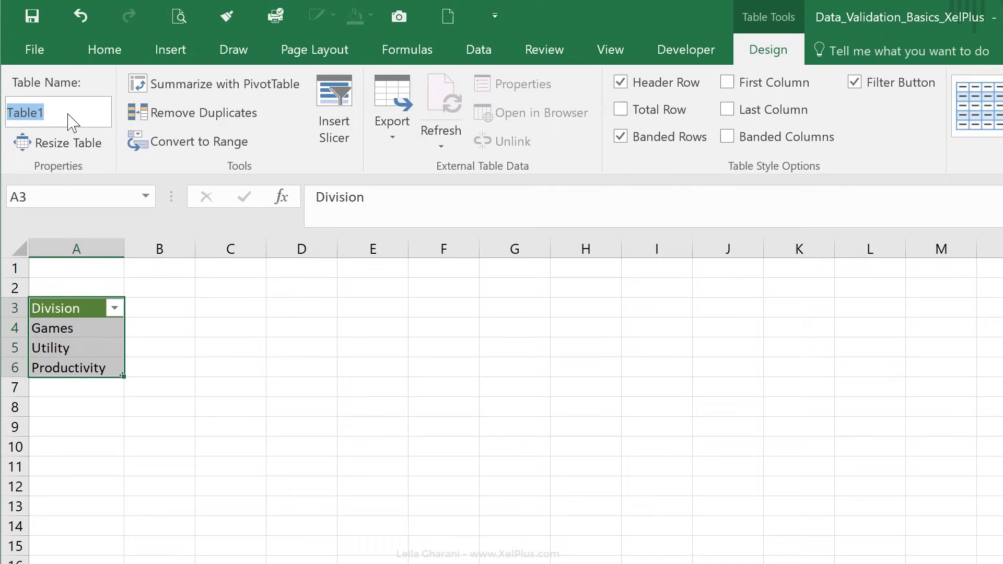
text(Tab)
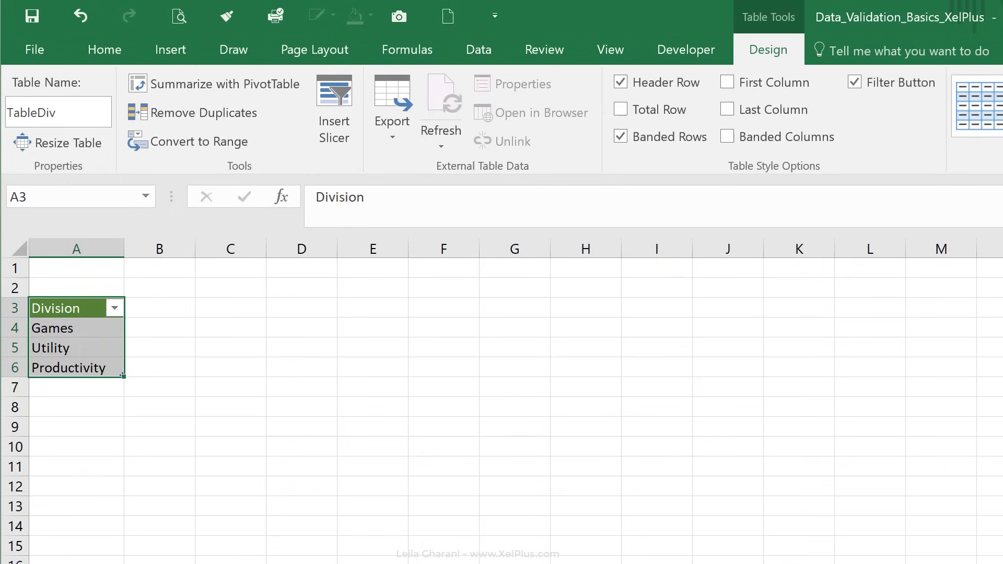
click(76, 327)
click(208, 312)
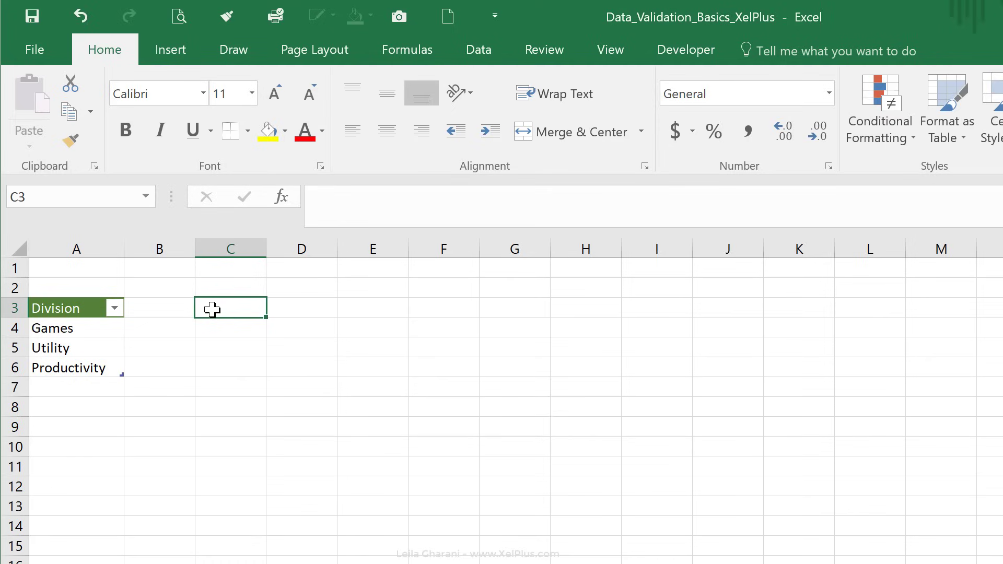
Step: Build =TableDiv[Division] in C3, copy the reference text, and cancel the formula
text(=)
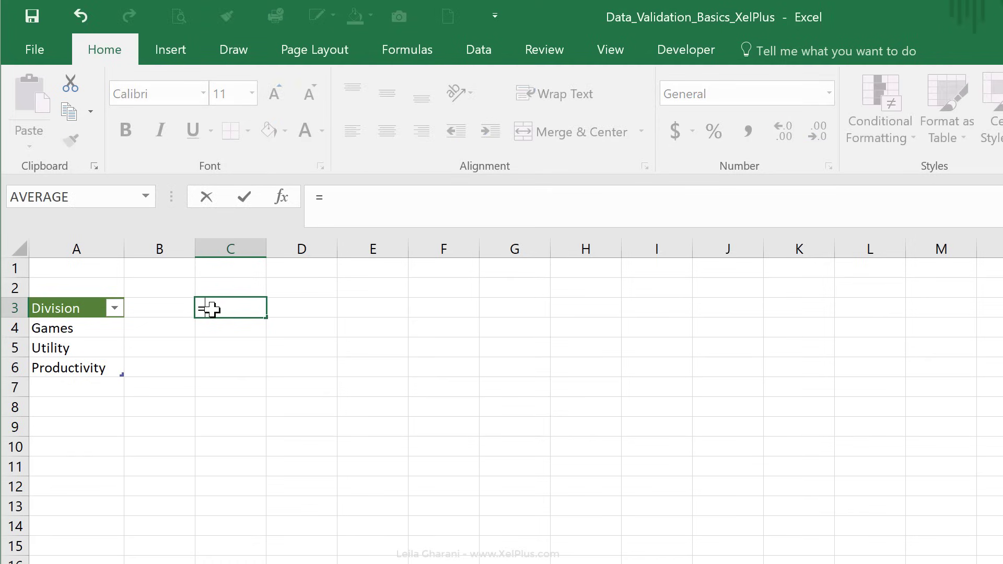
click(73, 295)
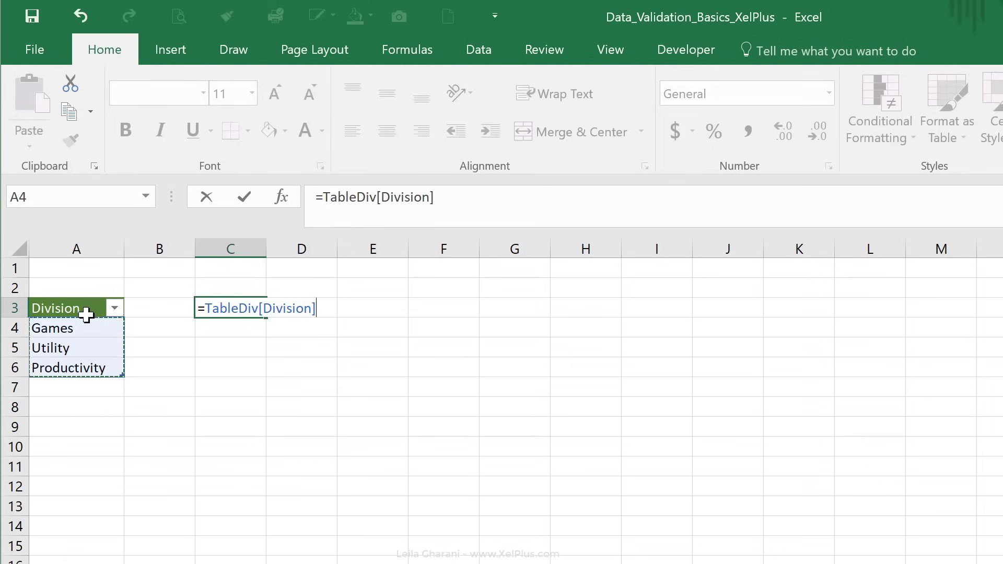
click(452, 204)
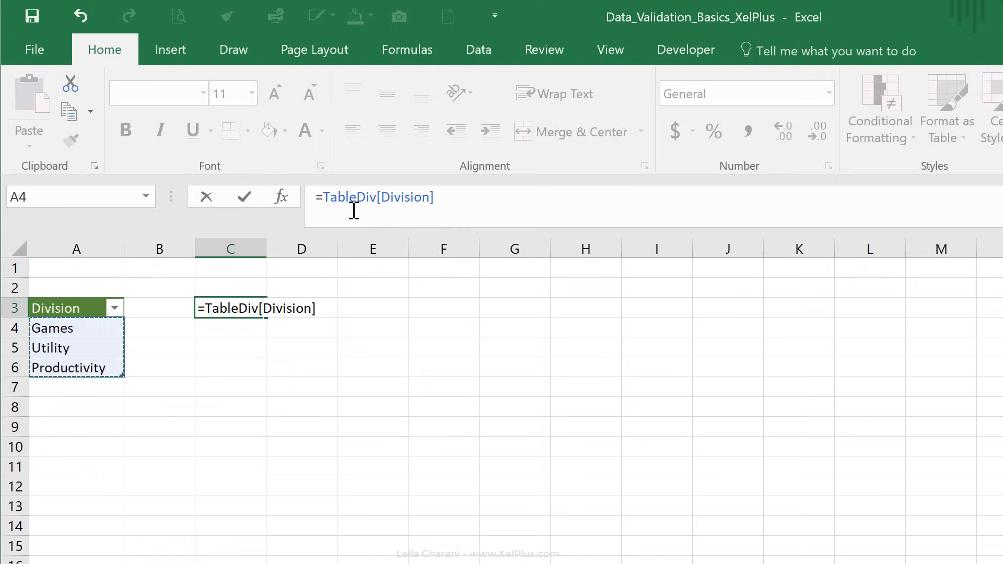
key(shift+End)
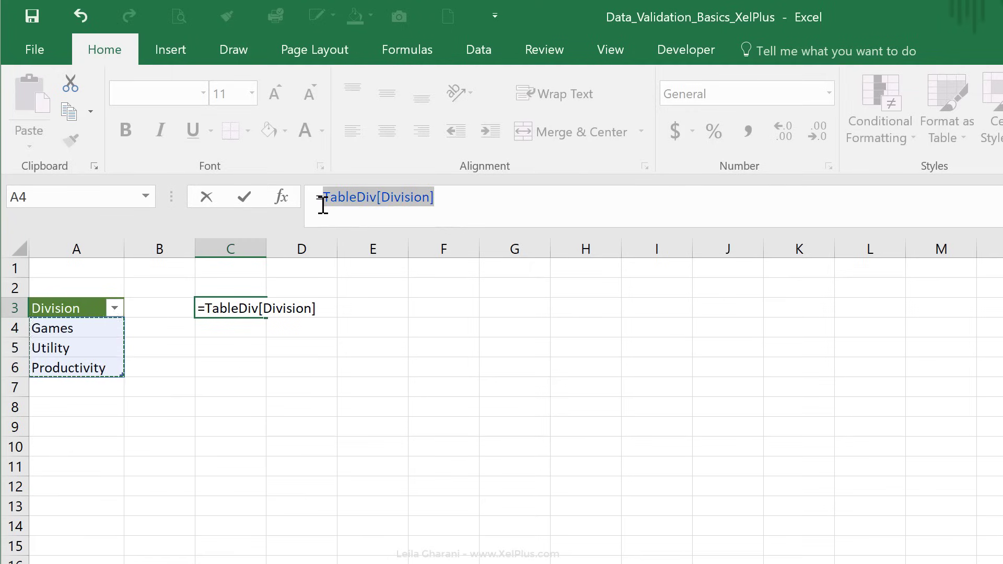
key(ctrl+c)
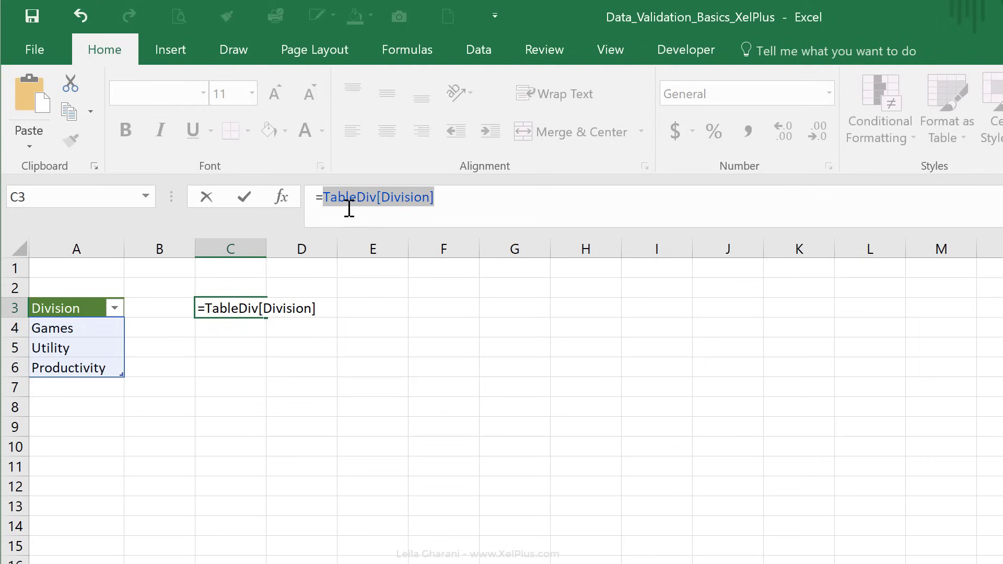
key(ctrl+c)
key(Escape)
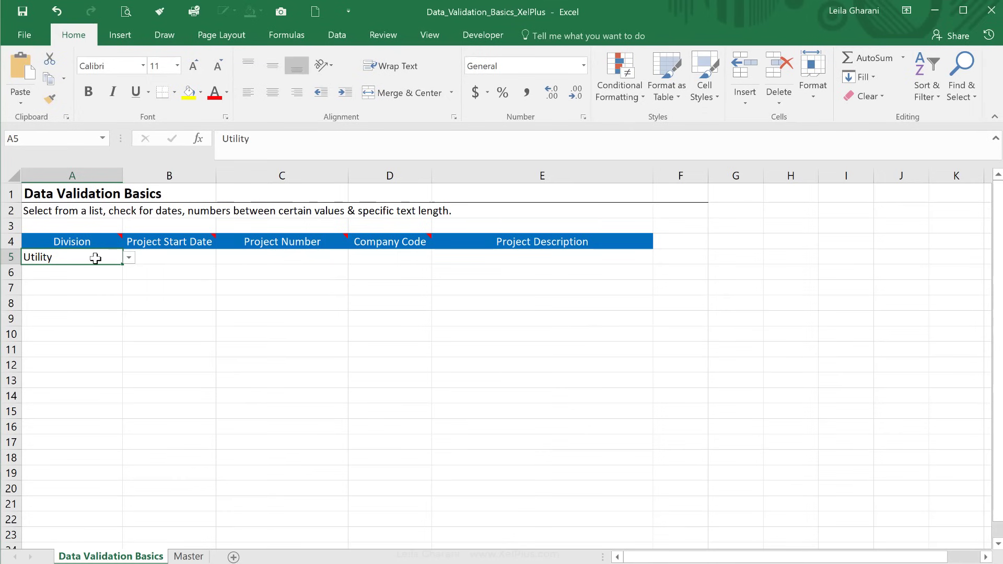
Step: Clear A5's list source, tick Apply to all other cells, and dismiss the formula error
click(337, 35)
click(627, 96)
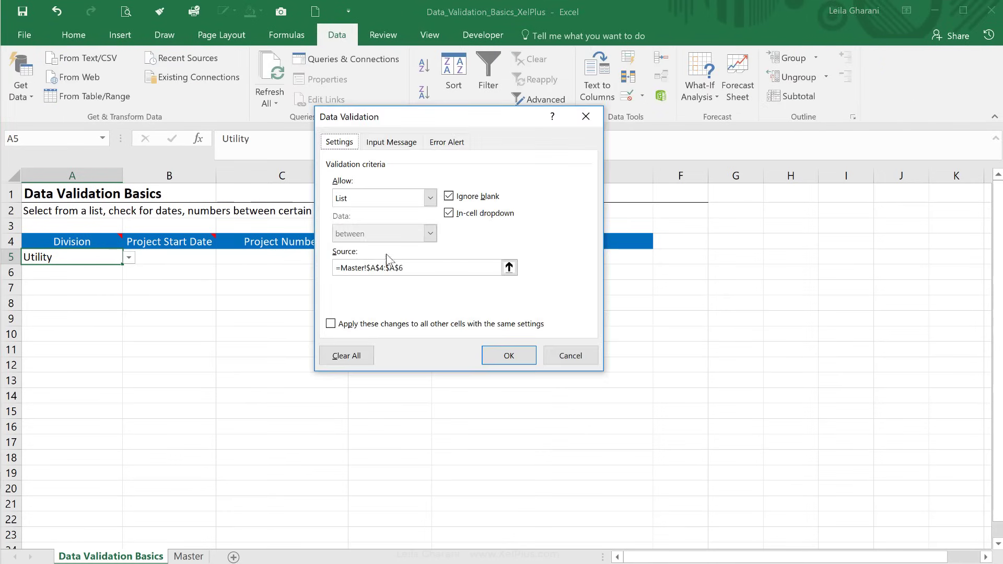
drag(410, 268, 334, 268)
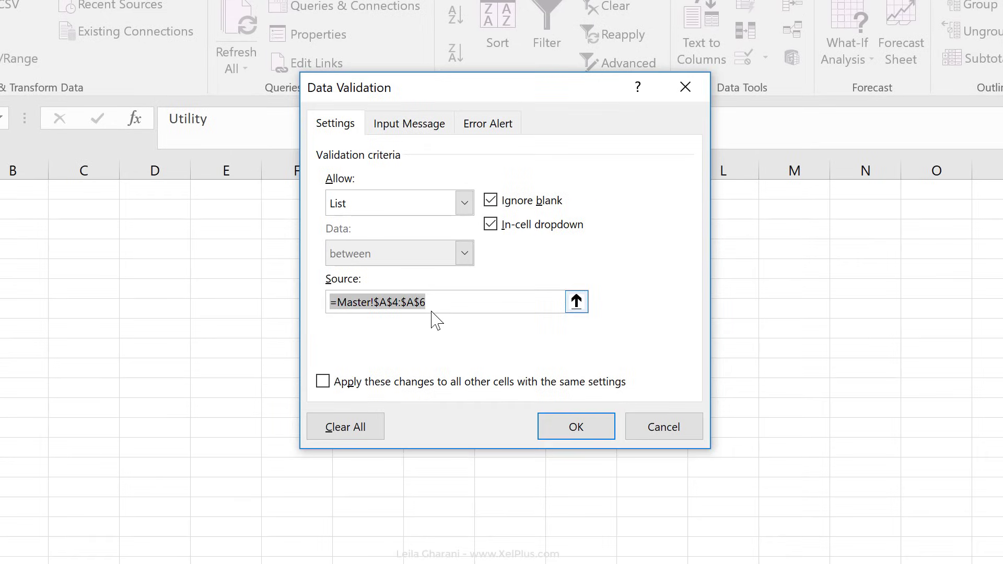
key(Delete)
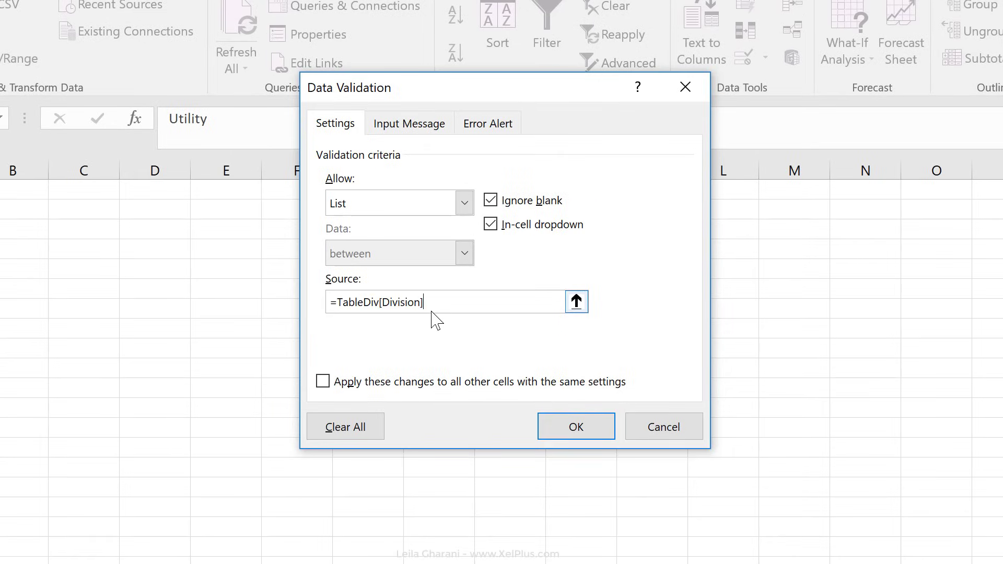
click(575, 384)
click(580, 426)
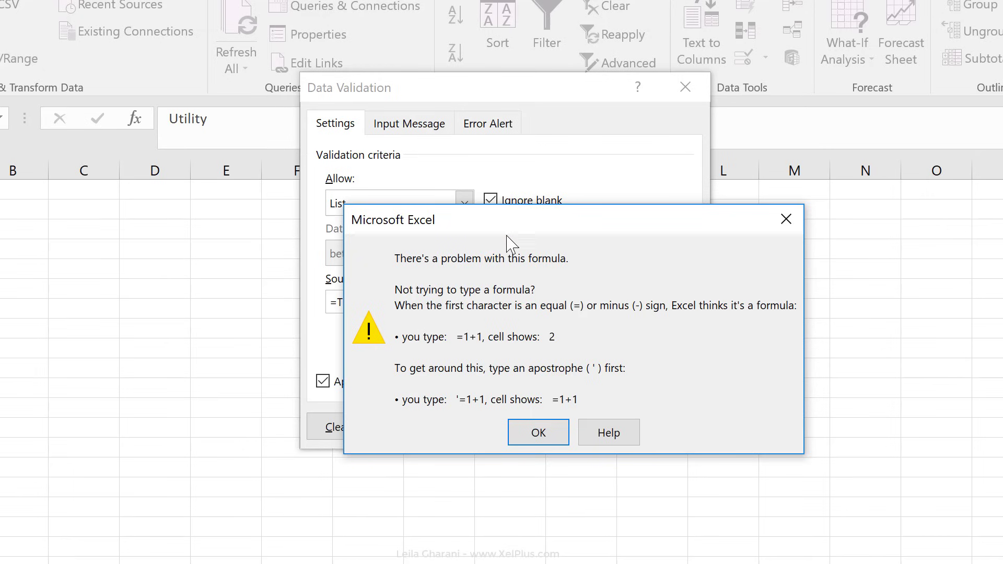
drag(506, 235, 474, 347)
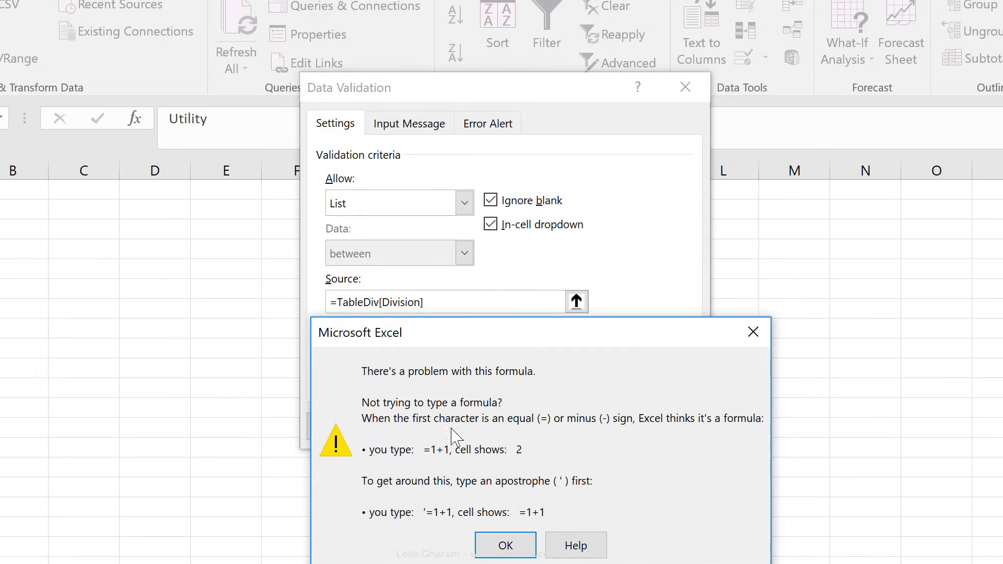
click(488, 545)
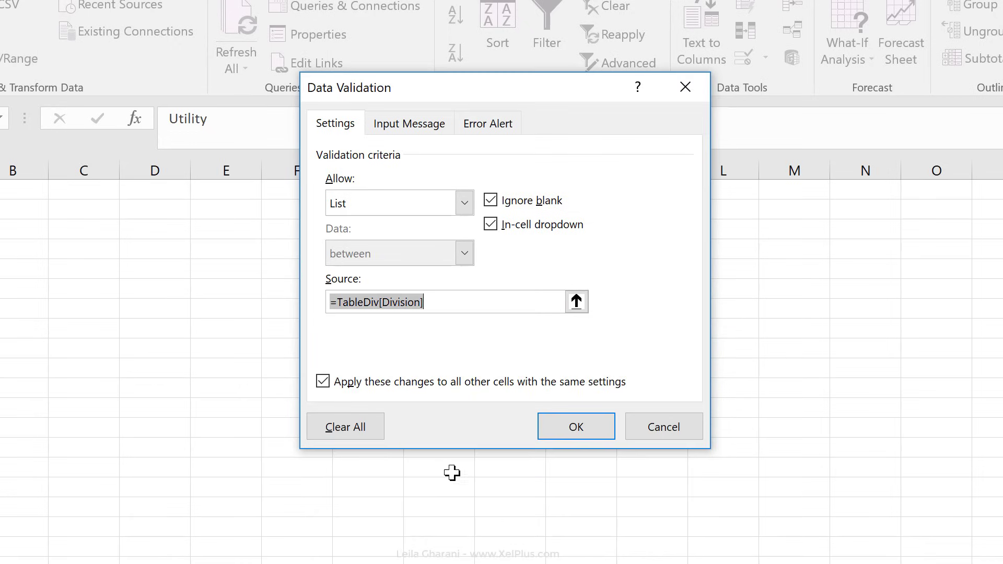
Step: Set the list source to =INDIRECT("TableDiv[Division]") and save the rule
click(331, 301)
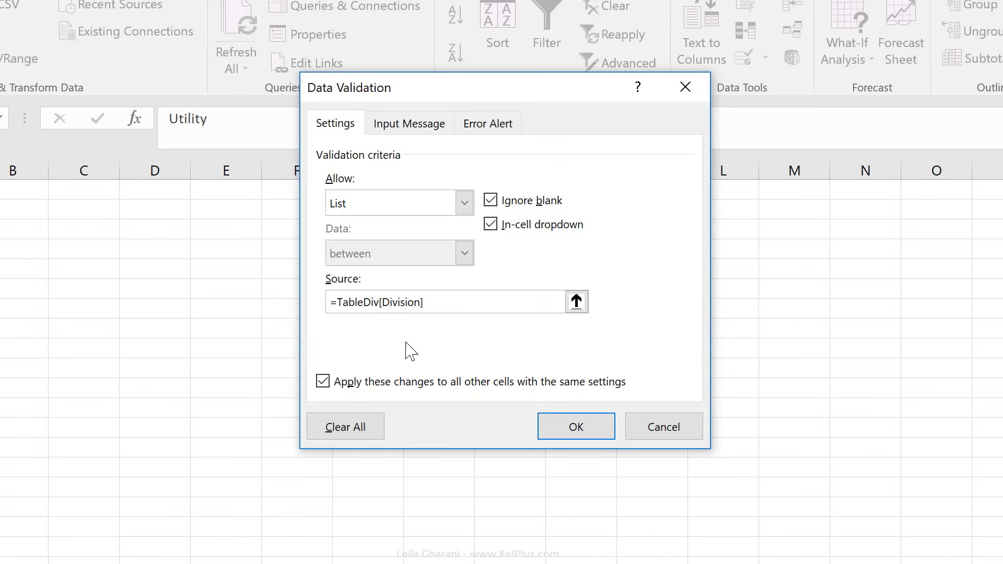
text(indirect()
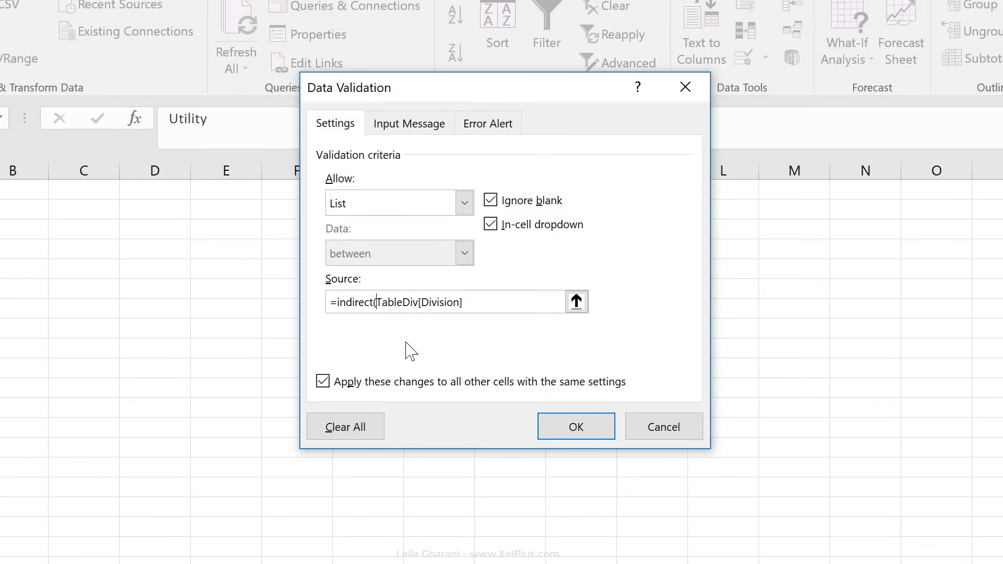
text(")
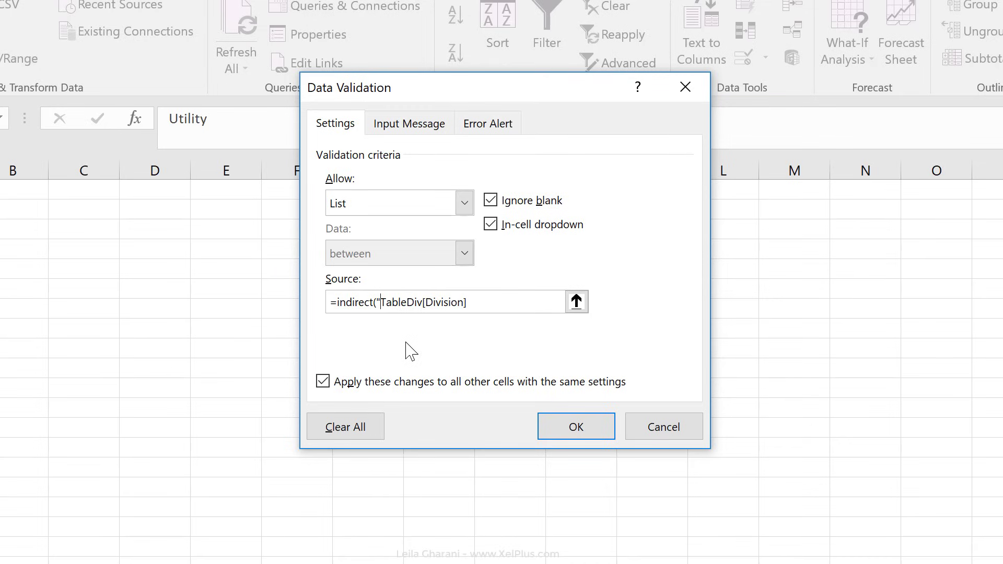
click(534, 296)
click(588, 432)
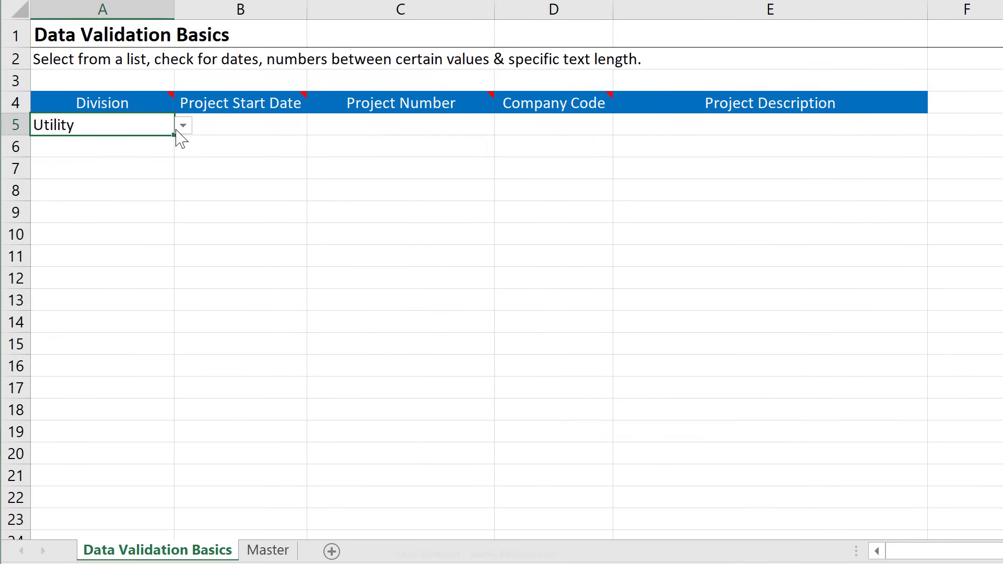
Step: Check the Division drop-down choices, then add Health as a new division on the Master sheet
click(183, 126)
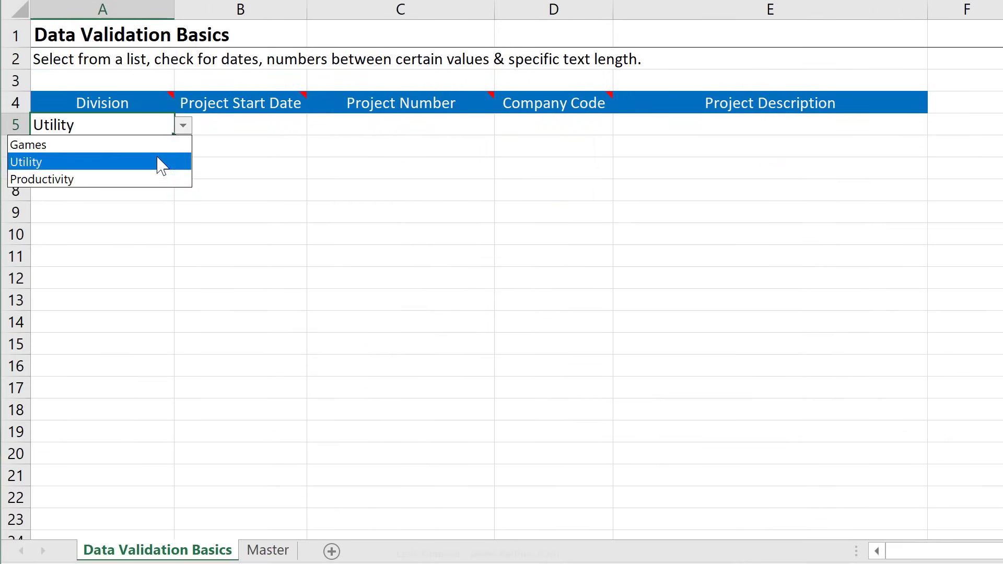
click(159, 162)
click(268, 550)
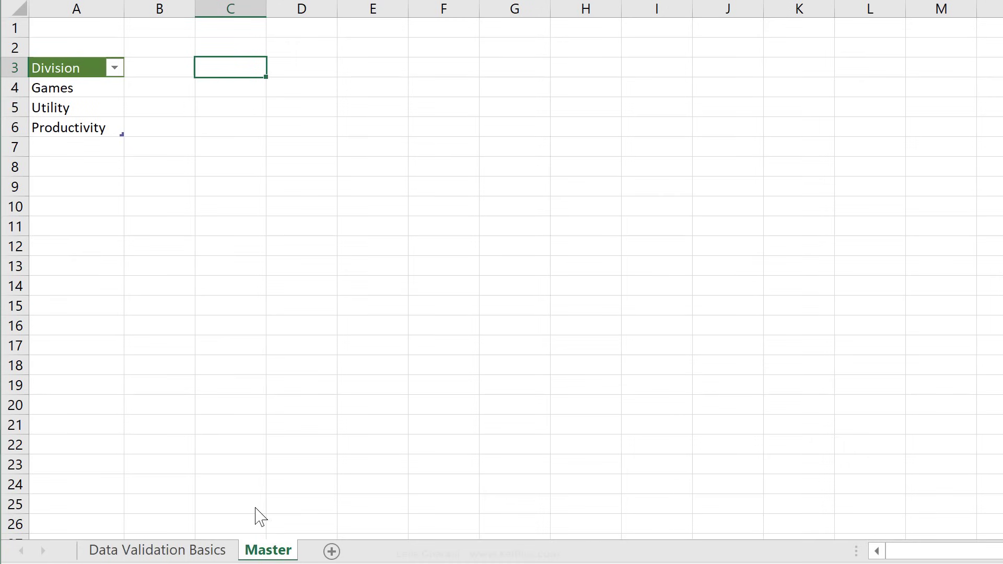
click(108, 145)
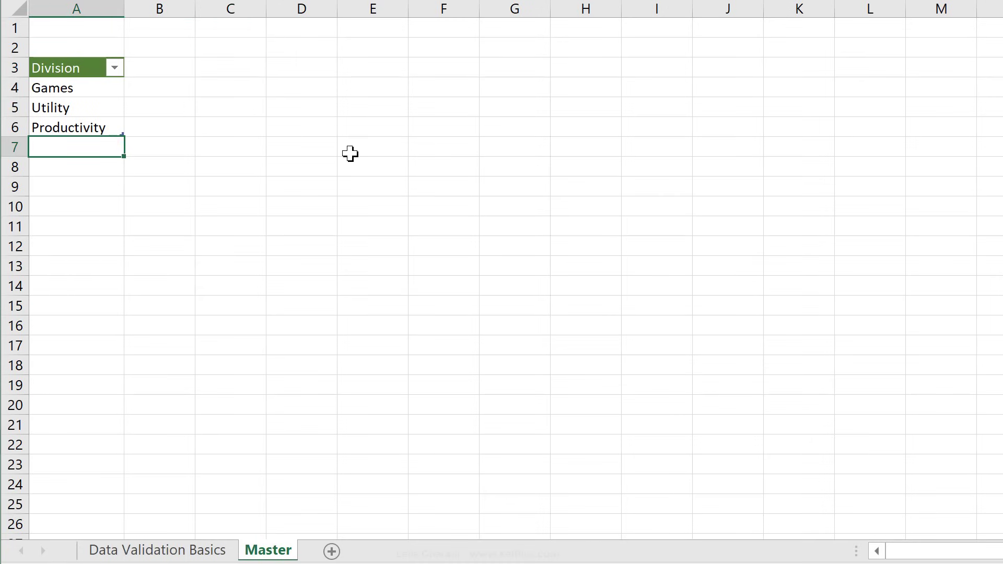
text(Health)
key(ctrl+Return)
key(Down)
key(Down)
key(Down)
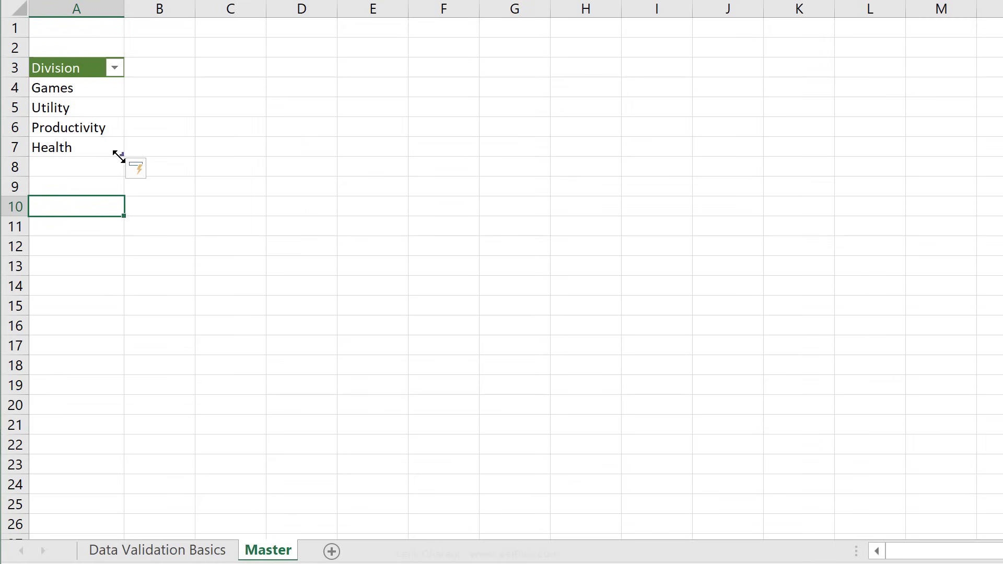
Step: On Data Validation Basics, pick Productivity for A5 from its Division drop-down list
click(142, 545)
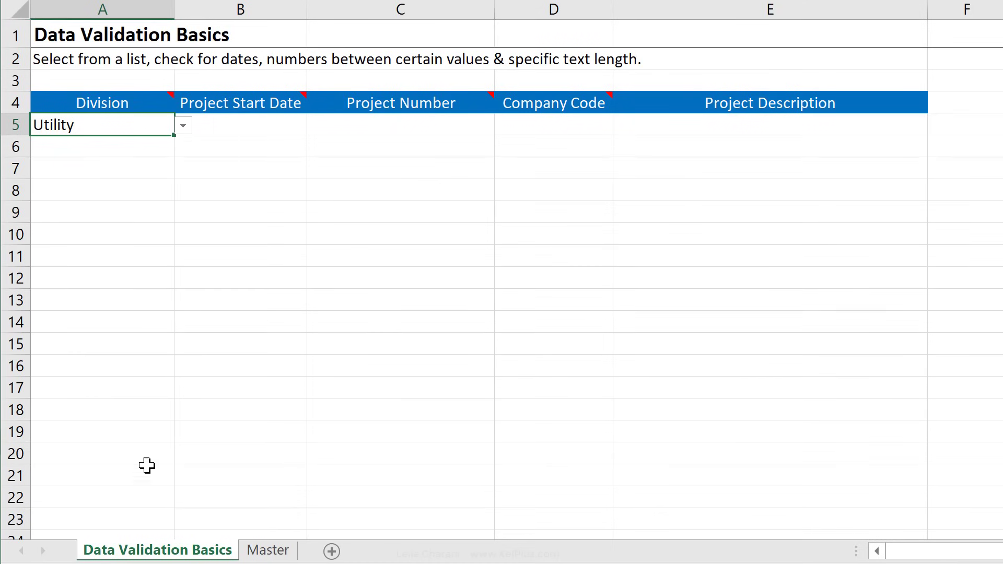
click(182, 126)
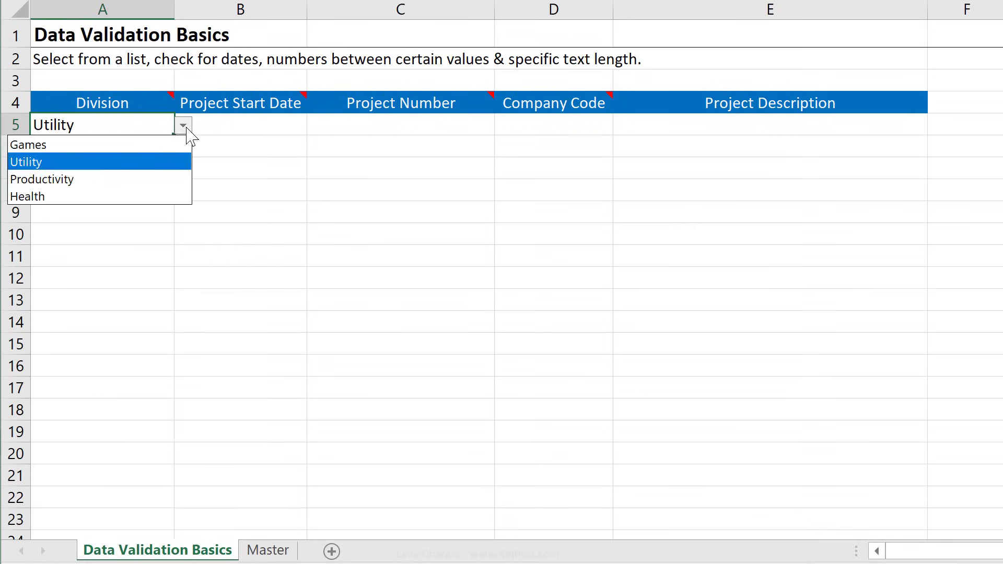
click(99, 181)
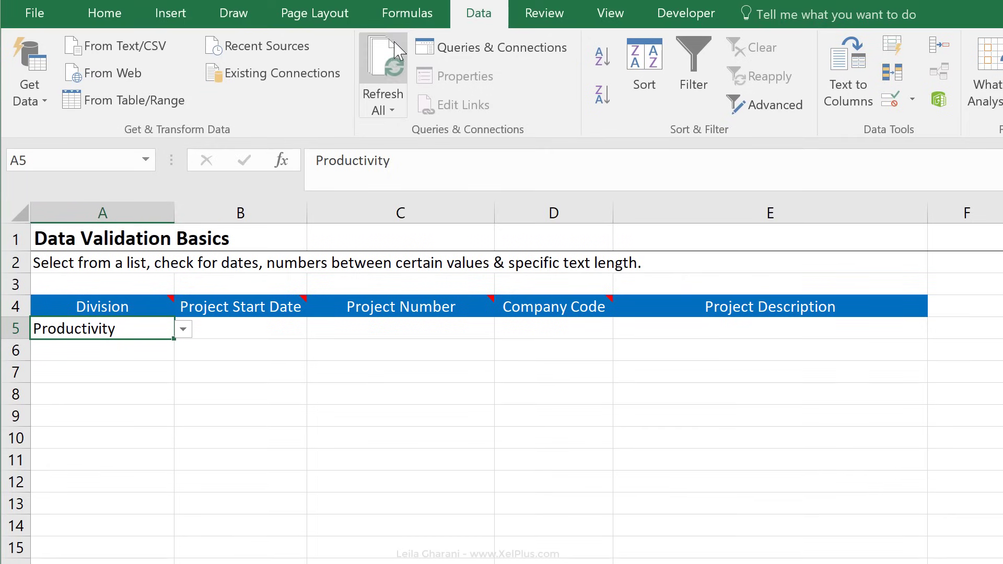
click(405, 16)
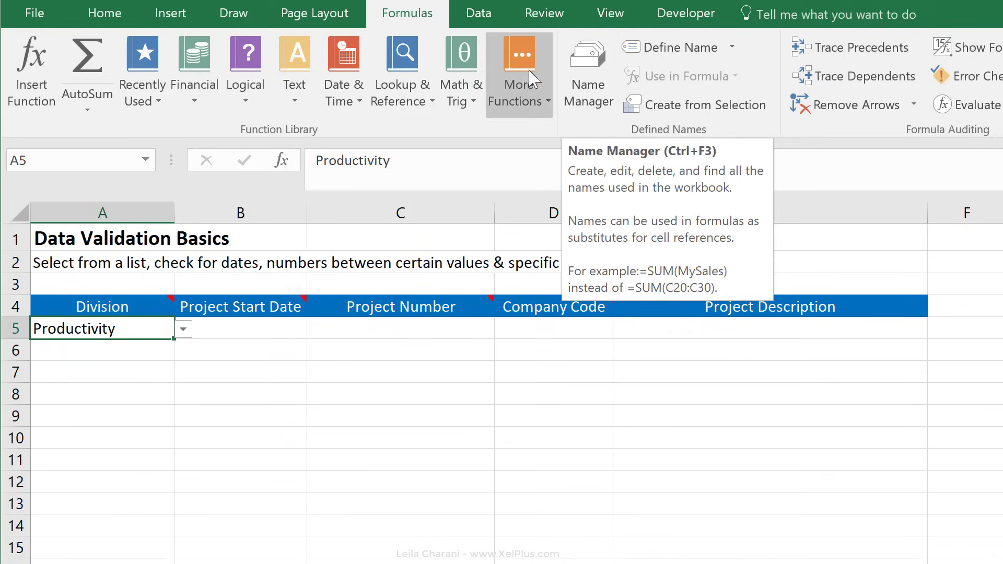
click(495, 23)
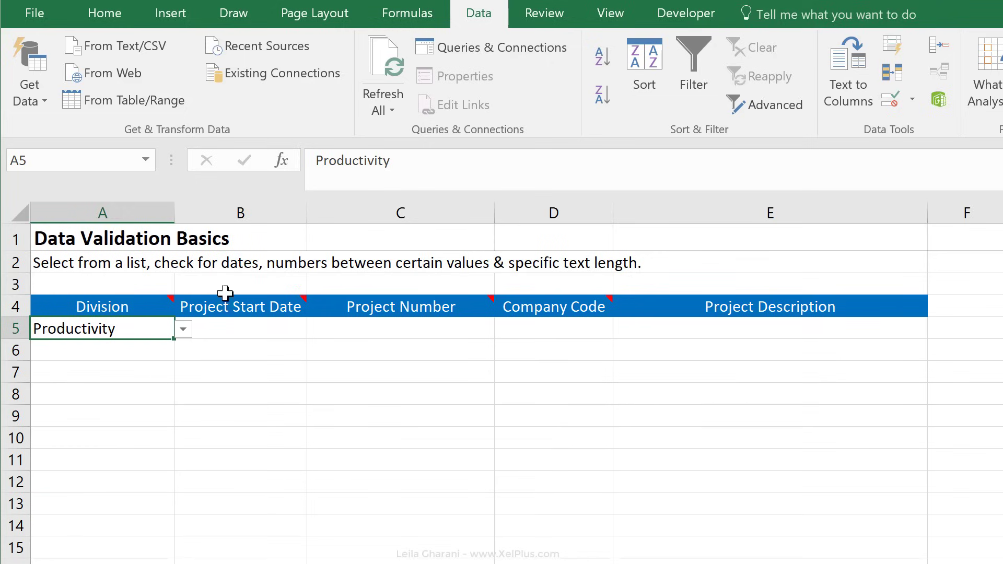
Step: Add input message 'Select Div.' / 'Please make a selection from the list.' to A5
click(890, 100)
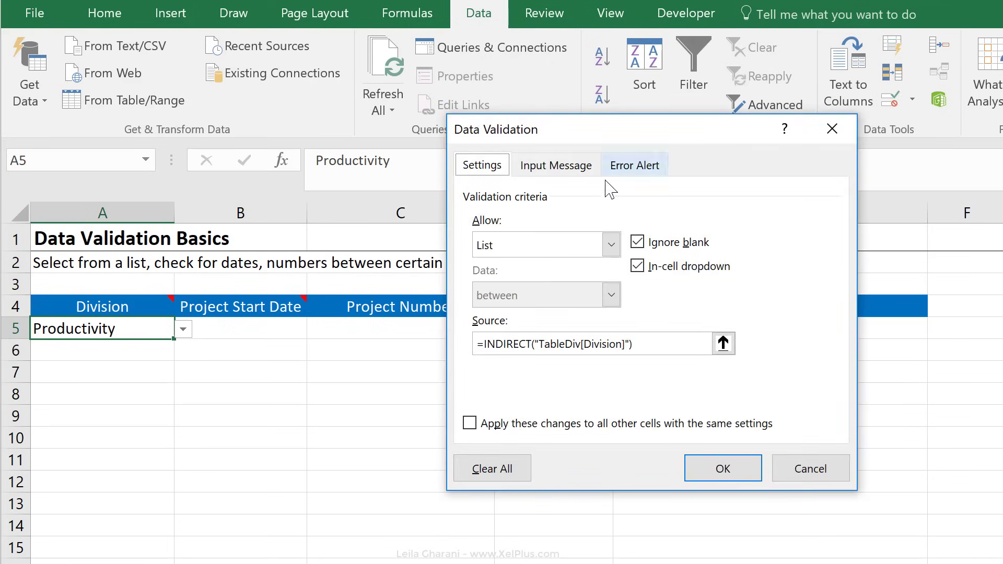
click(564, 173)
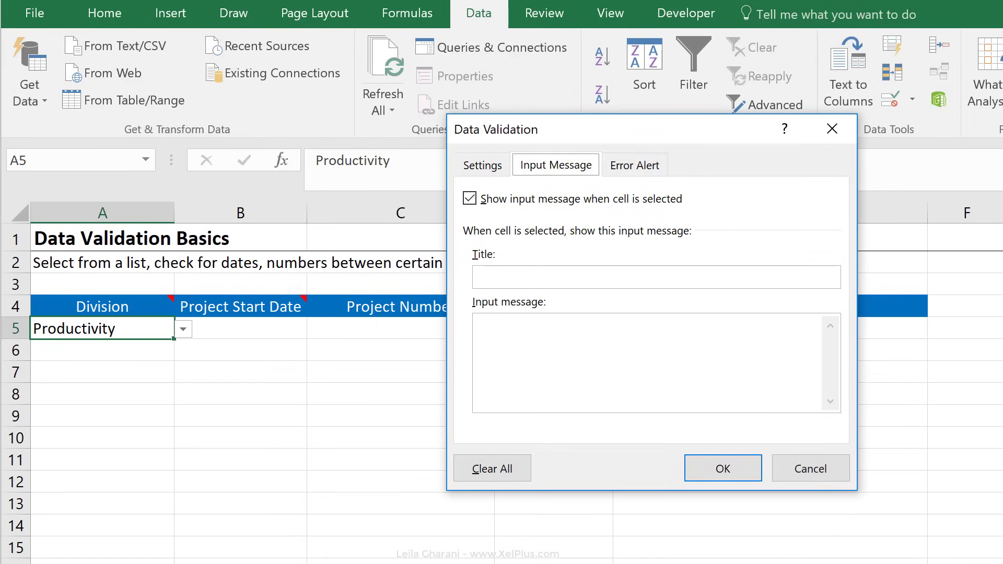
click(544, 282)
text(Select Div.)
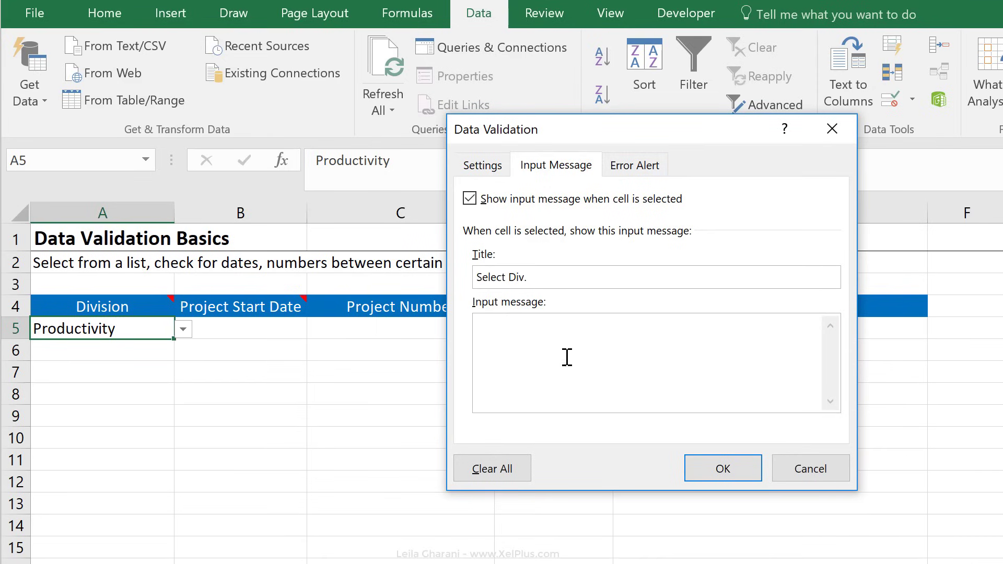
click(617, 335)
text(Please make a selection from the list.)
click(649, 166)
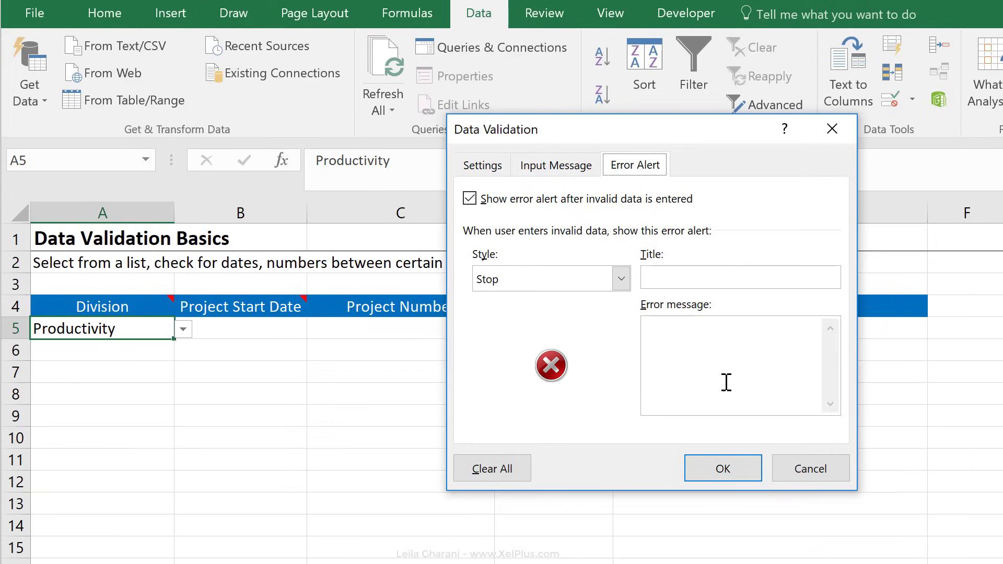
click(732, 472)
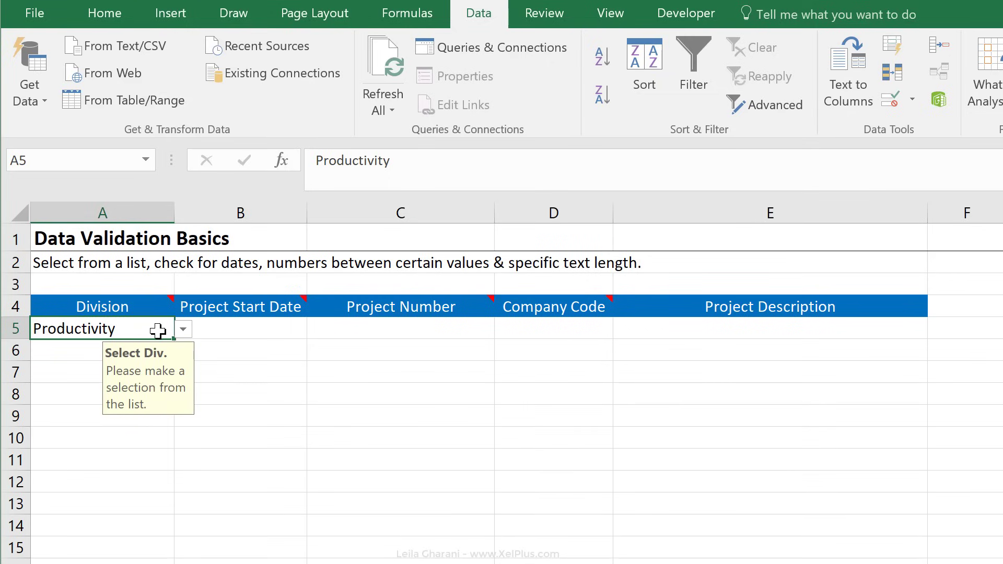
Step: Test A5 with the invalid entry 'prod' and cancel the rejection
key(BackSpace)
text(prod)
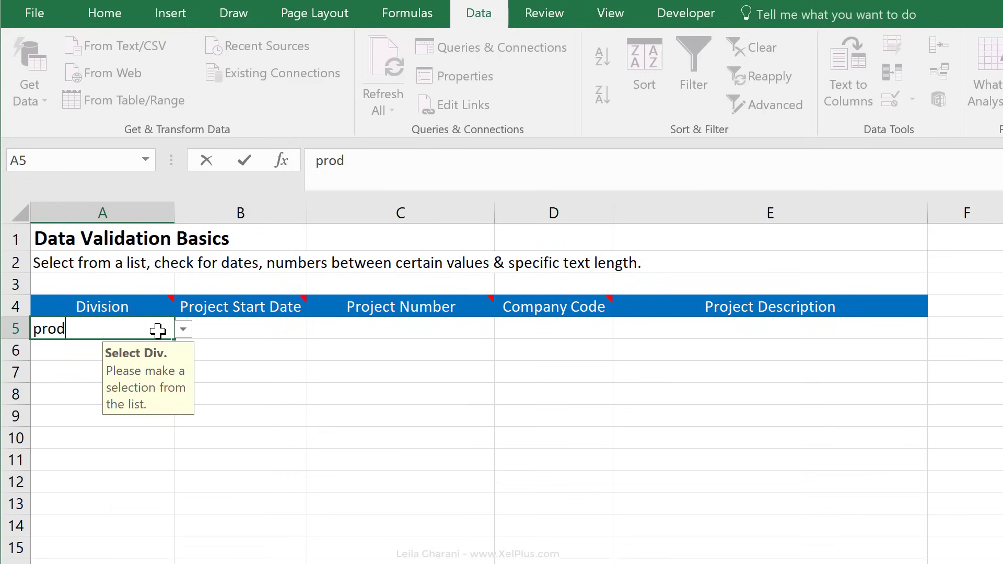
key(Return)
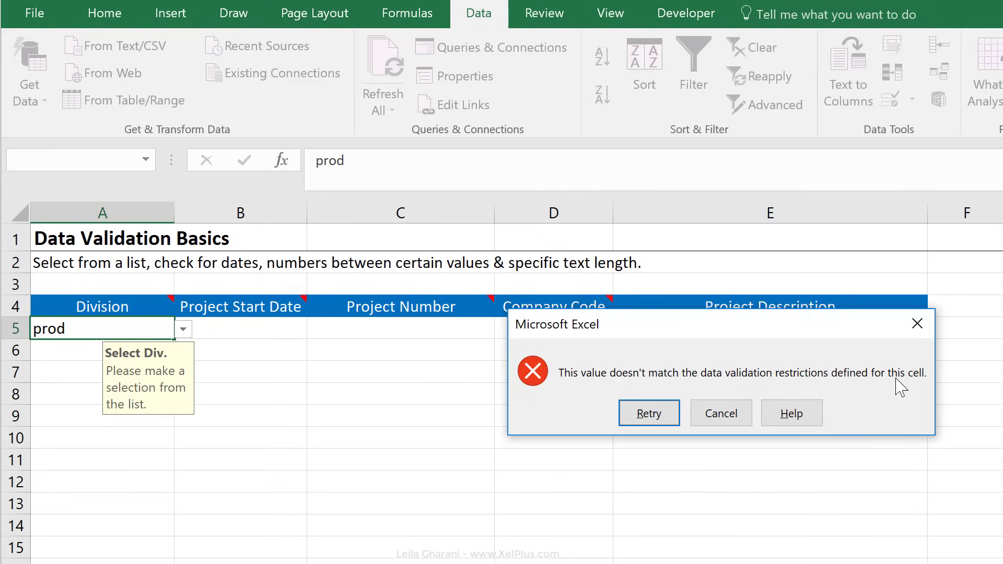
click(711, 419)
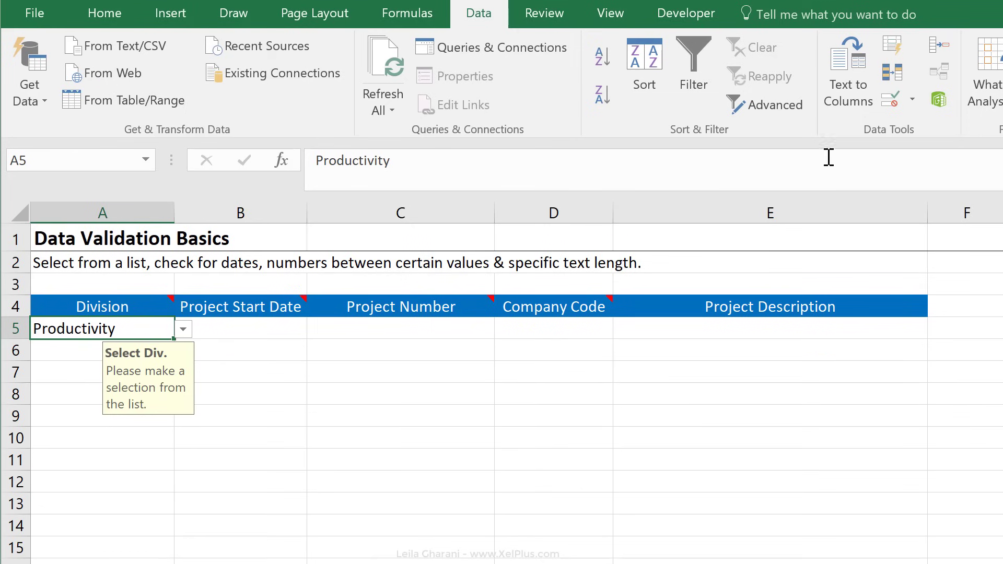
Step: Set A5's error message to 'Please select from the list.' and retest with 'prod'
click(890, 101)
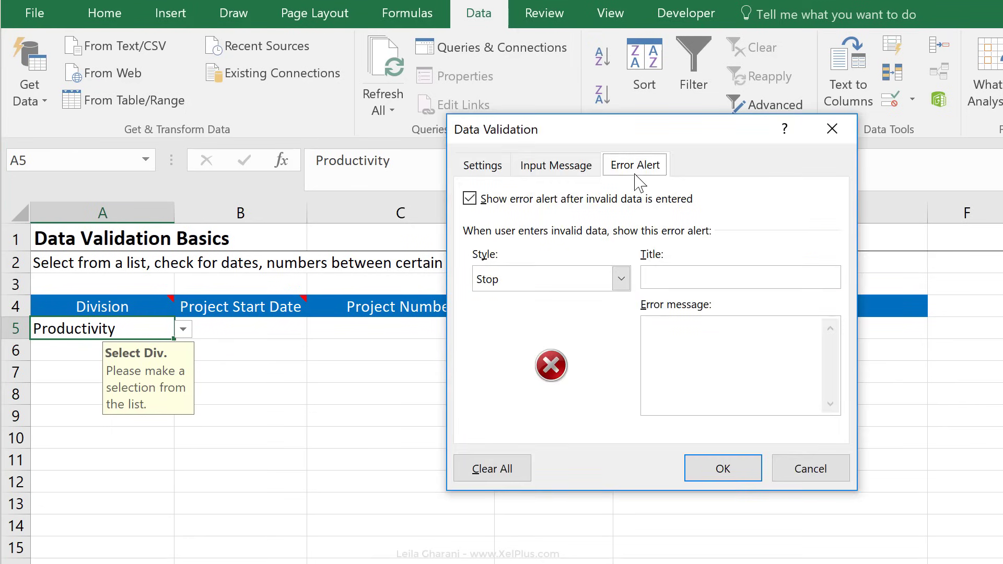
click(675, 337)
text(Please select from the list.)
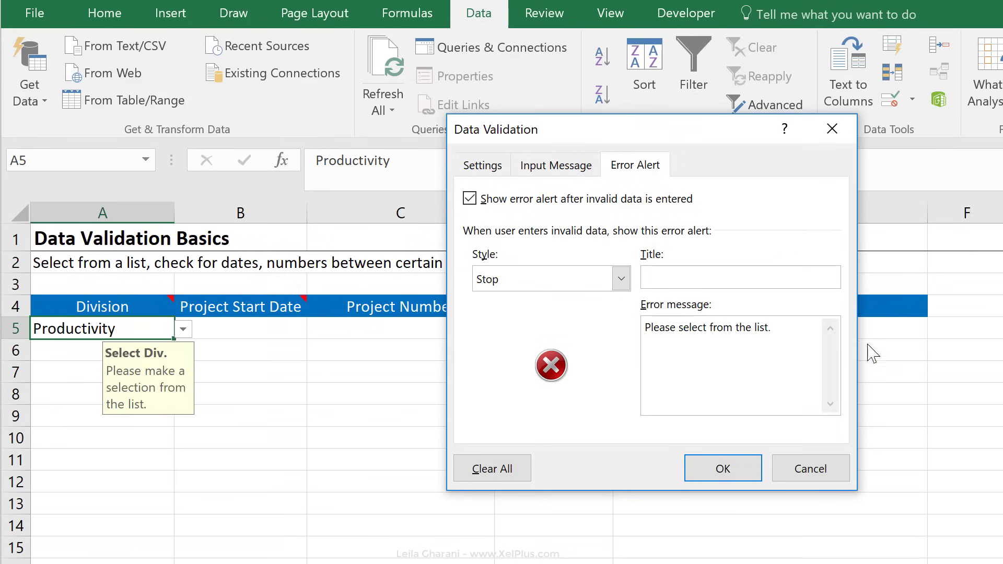
click(718, 469)
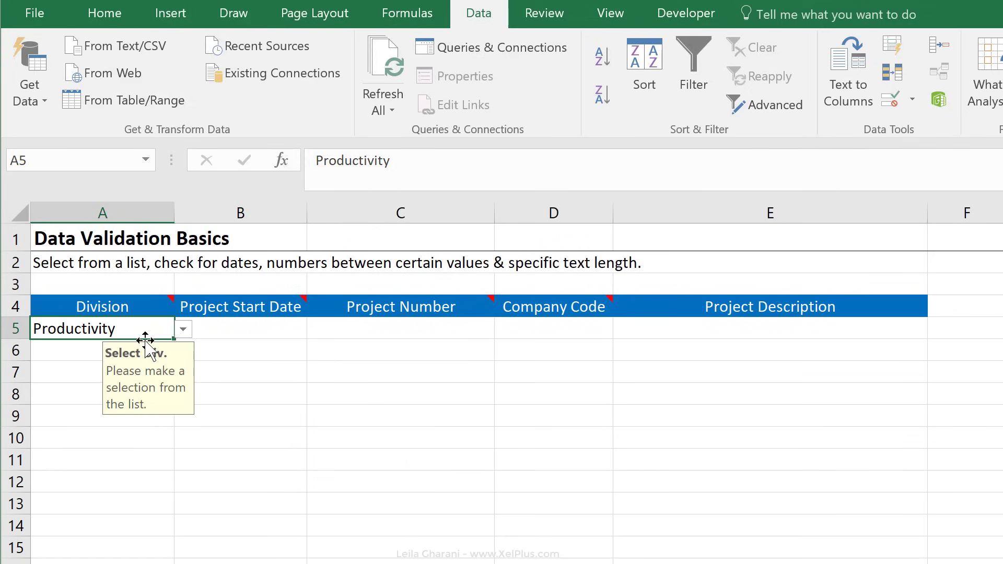
text(prod)
key(Return)
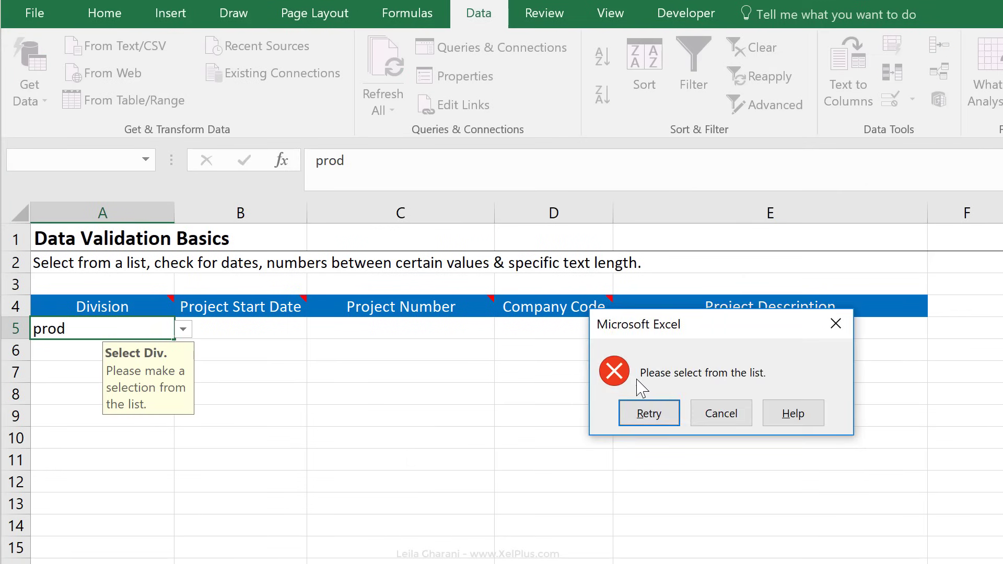
click(836, 325)
click(219, 331)
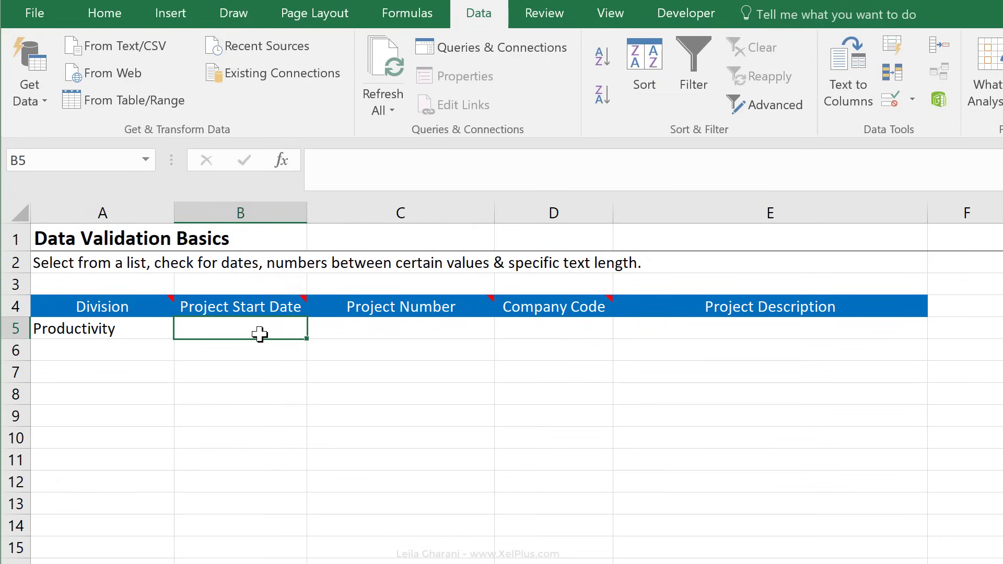
click(262, 301)
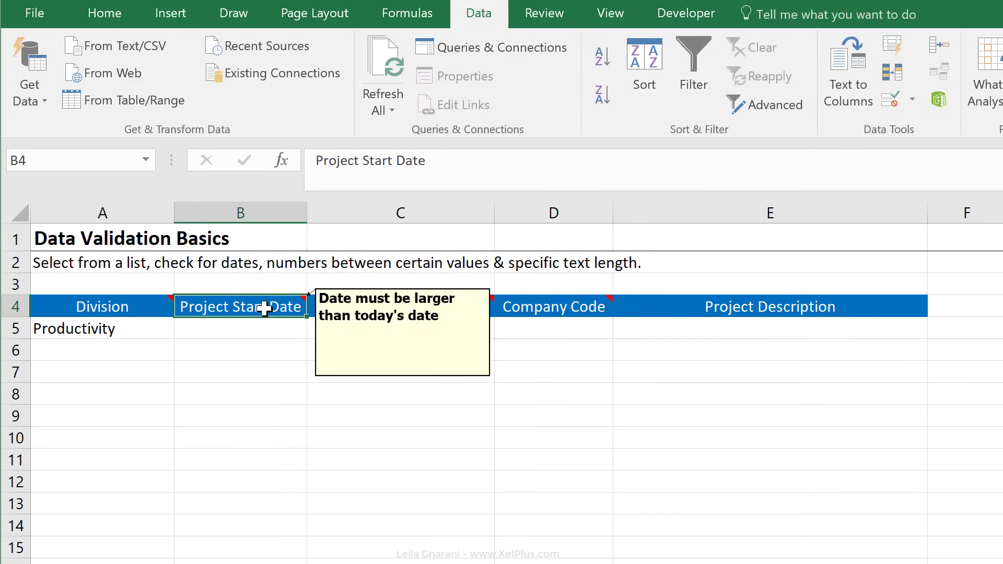
click(266, 324)
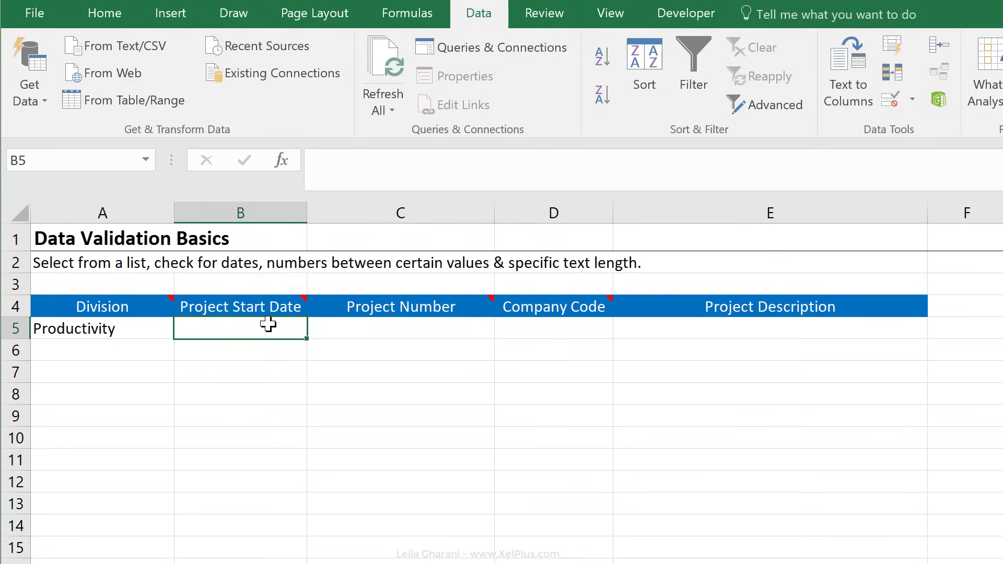
click(266, 305)
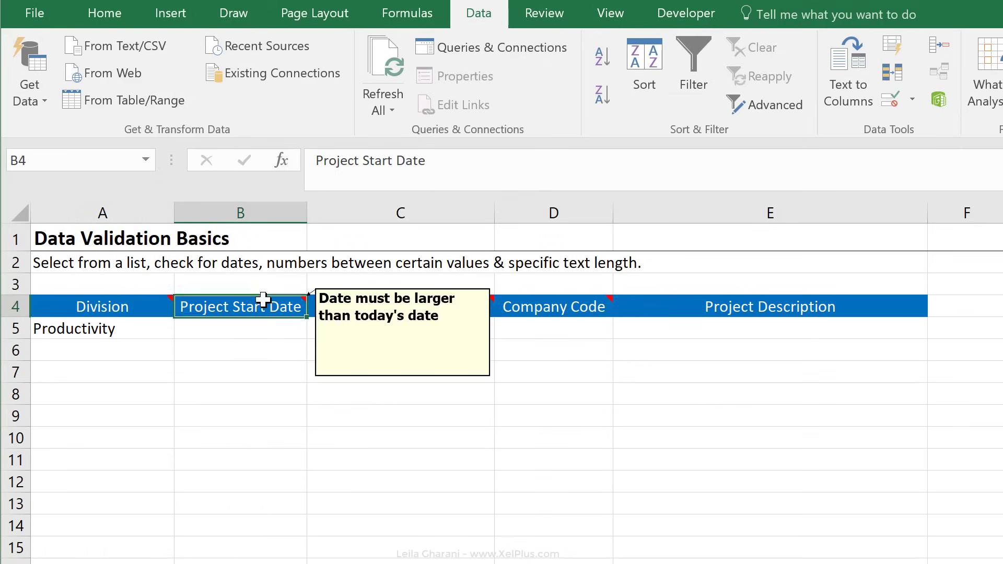
click(281, 327)
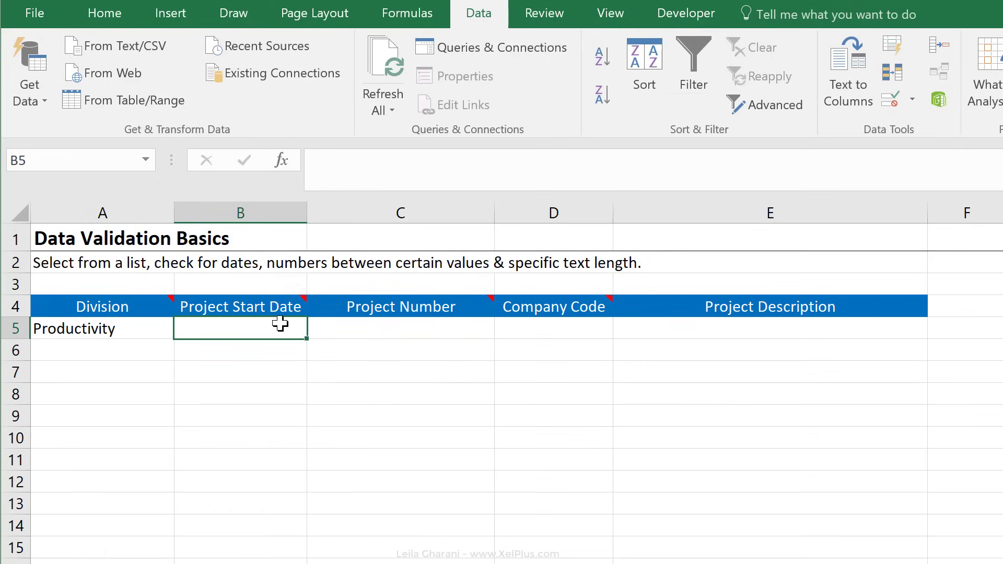
Step: Restrict B5 to dates greater than =today()
mouse_move(320, 303)
click(889, 99)
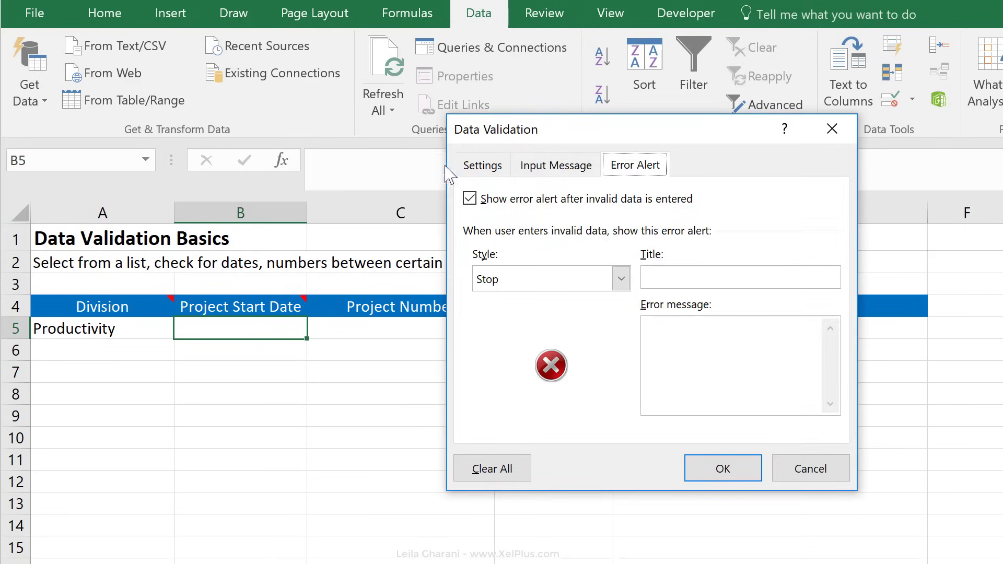
click(483, 166)
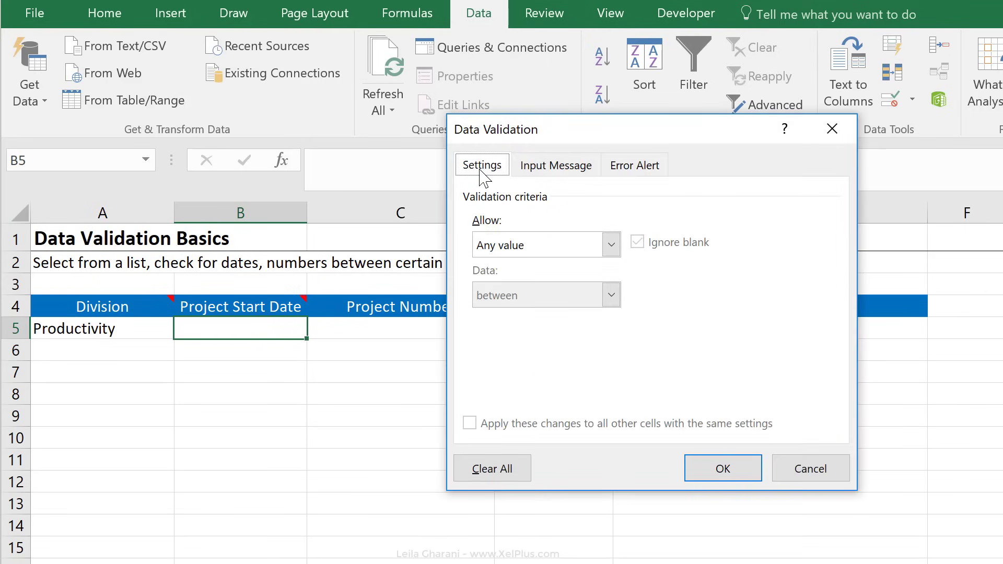
click(611, 245)
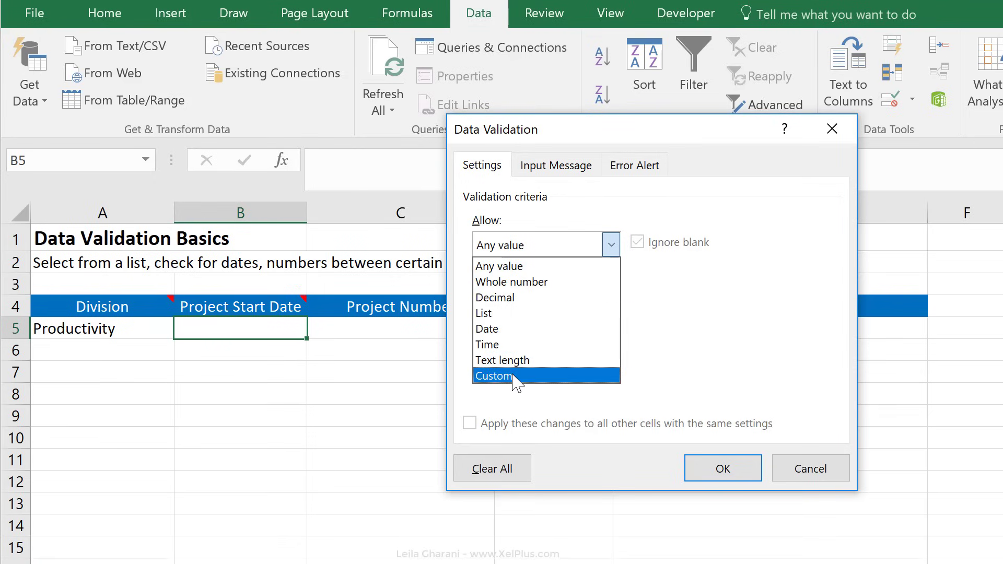
click(509, 328)
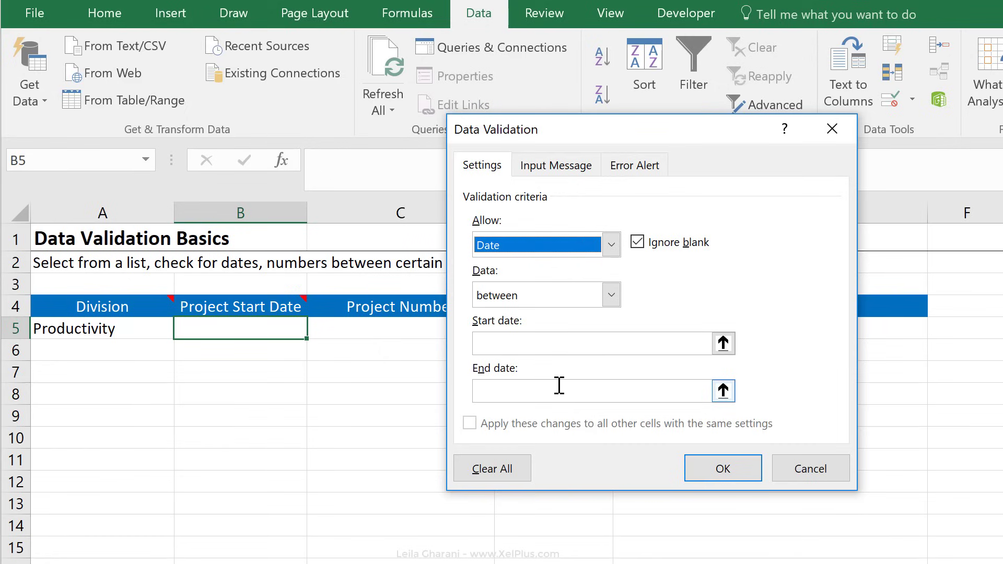
click(611, 295)
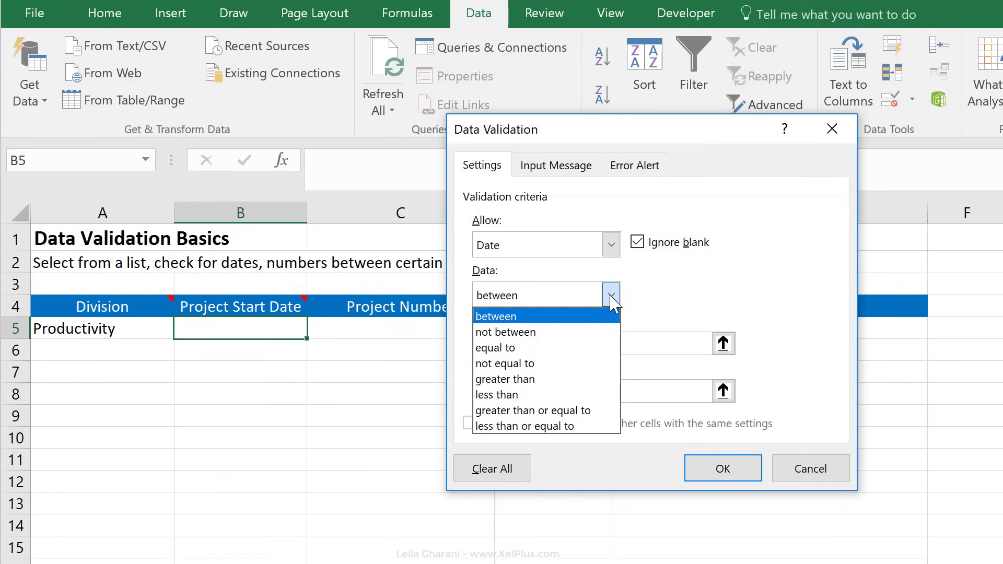
click(557, 378)
click(557, 344)
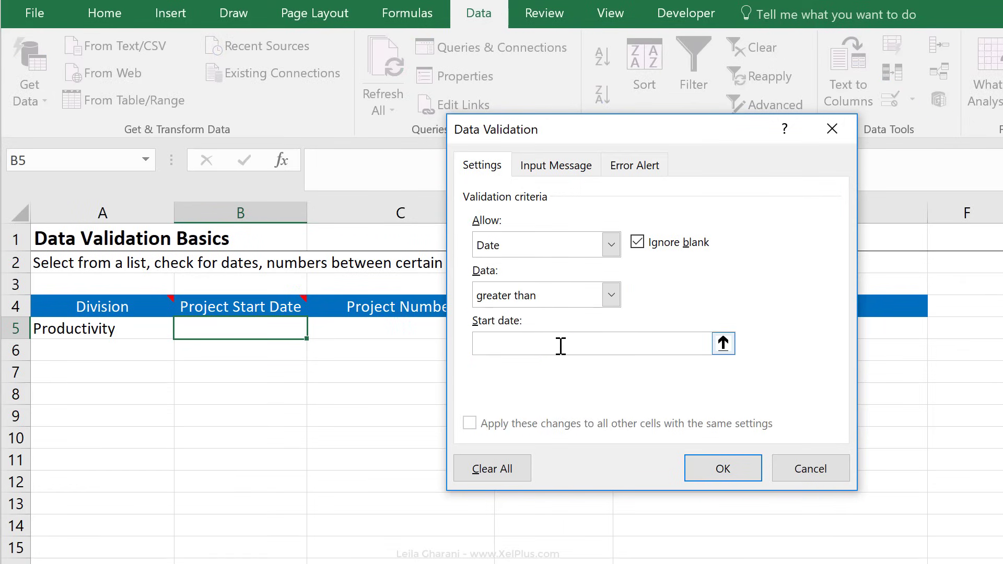
text(=today())
Step: Add input message 'Please input project start date' and error 'Make sure it's a future date' to B5
click(549, 166)
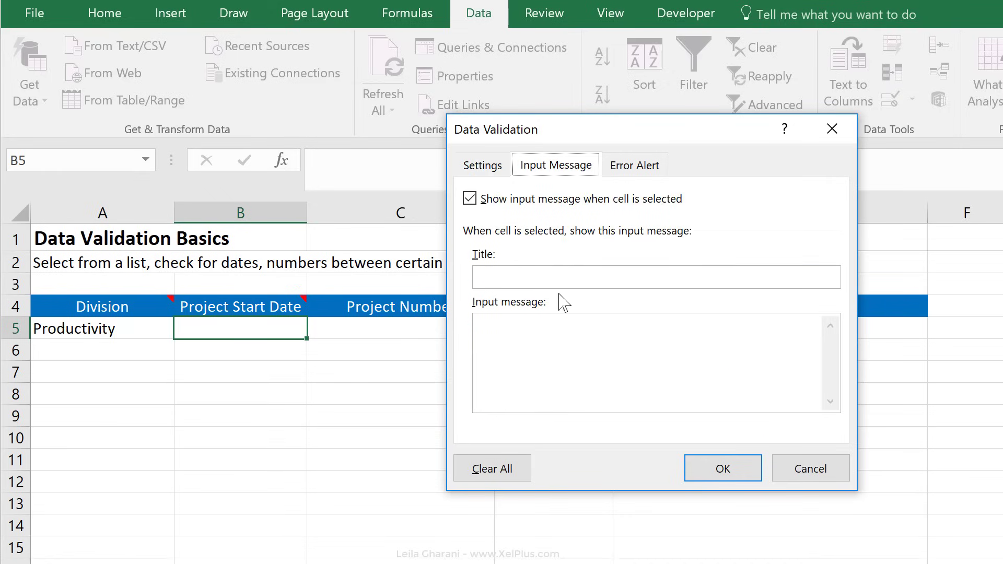
click(557, 352)
text(Please input project start date)
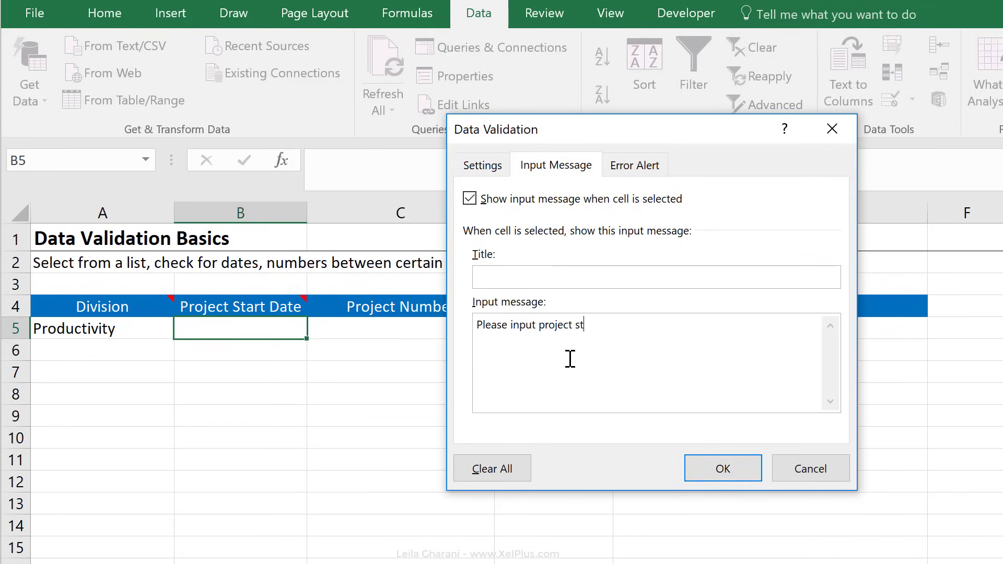
click(644, 169)
click(668, 326)
text(Make sure it's a future date)
click(729, 468)
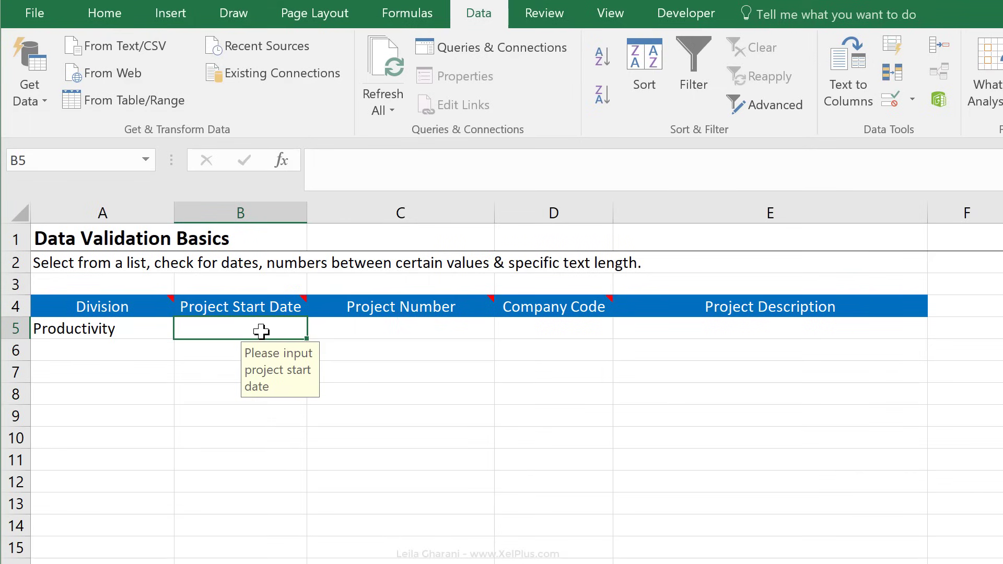
Step: Enter 7/7/2017 in B5, see it rejected, and correct it to 7/7/2018
text(7/7/2017)
key(Return)
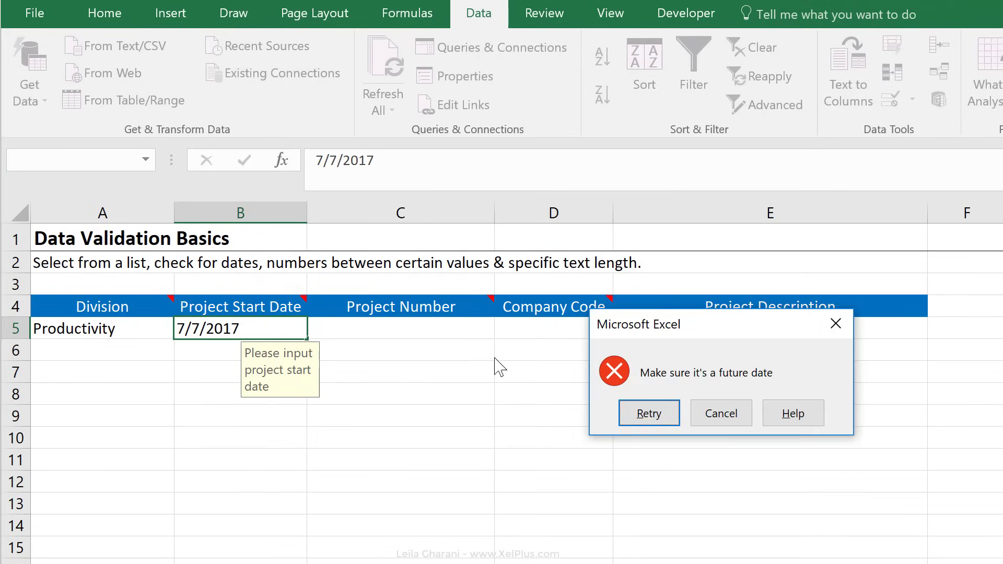
click(666, 413)
click(412, 165)
key(BackSpace)
text(8)
key(Return)
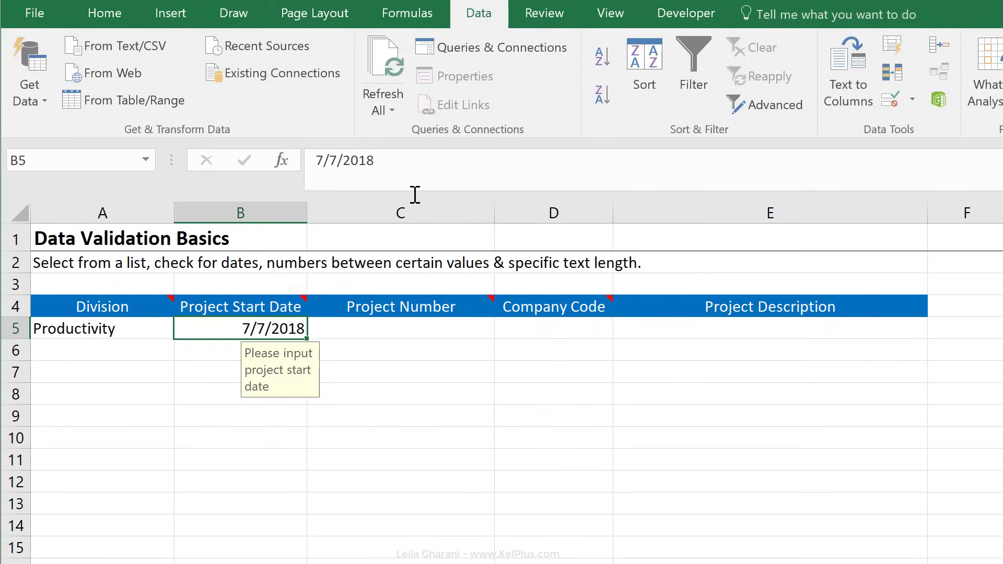
click(370, 328)
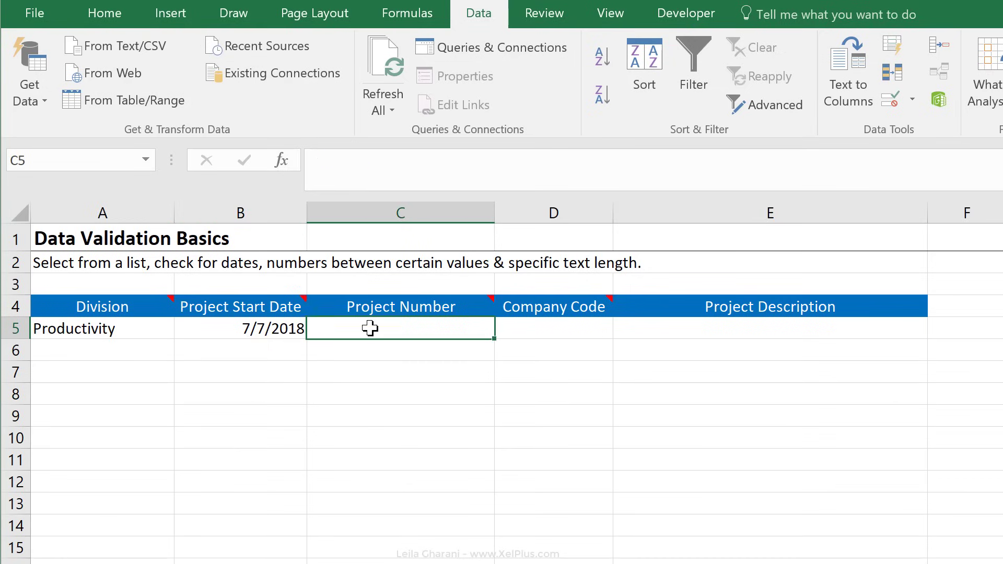
Step: Read the Project Number header note, then bring up Data Validation for C5
click(392, 308)
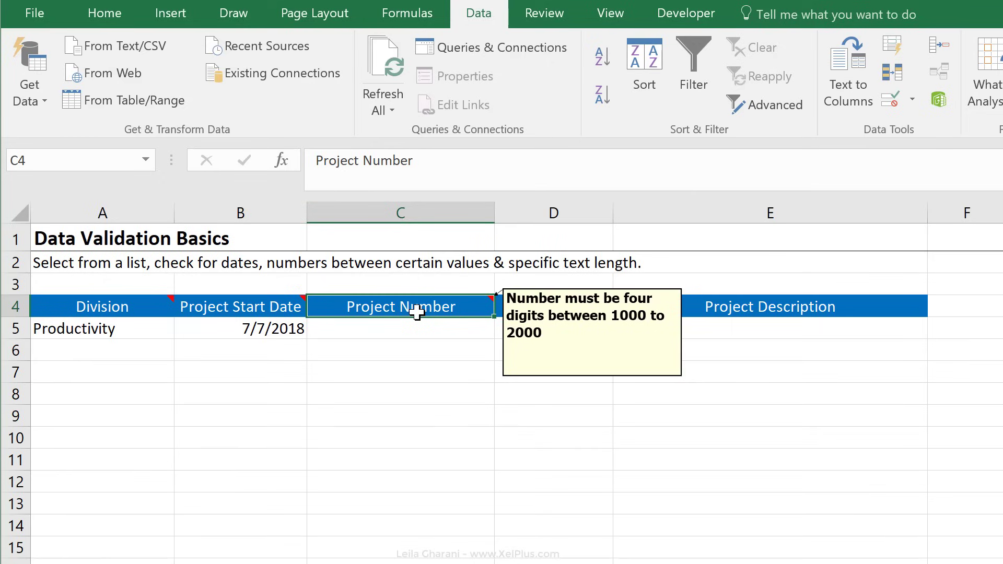
key(Return)
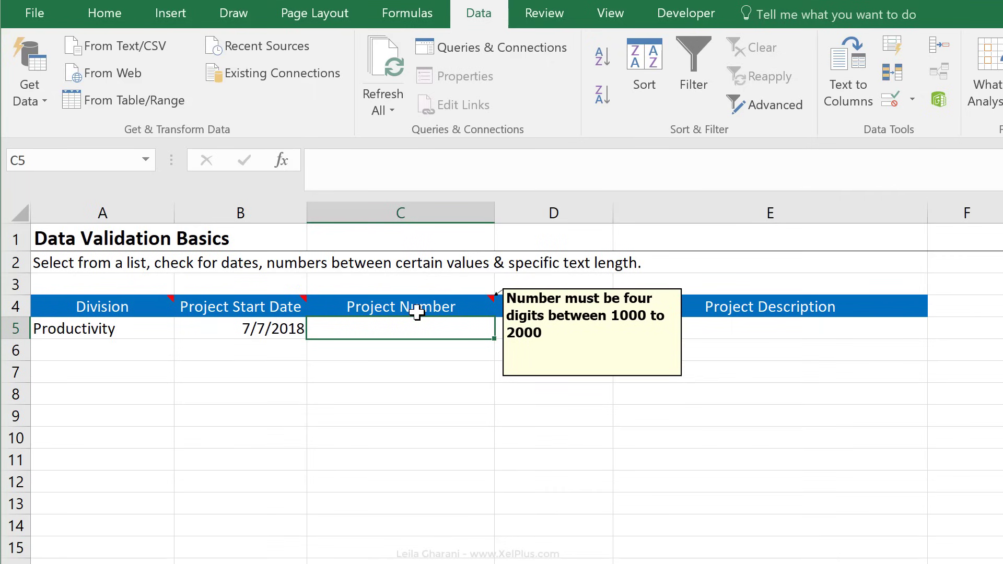
click(890, 99)
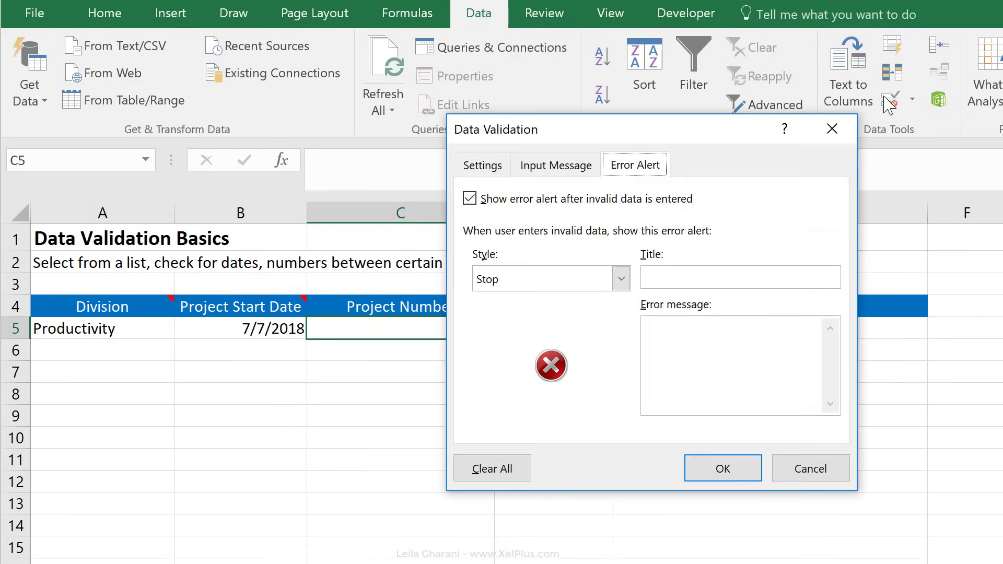
Step: Limit C5 to whole numbers 1000–2000 with error 'Please make sure project number is between 1000 and 2000'
click(480, 166)
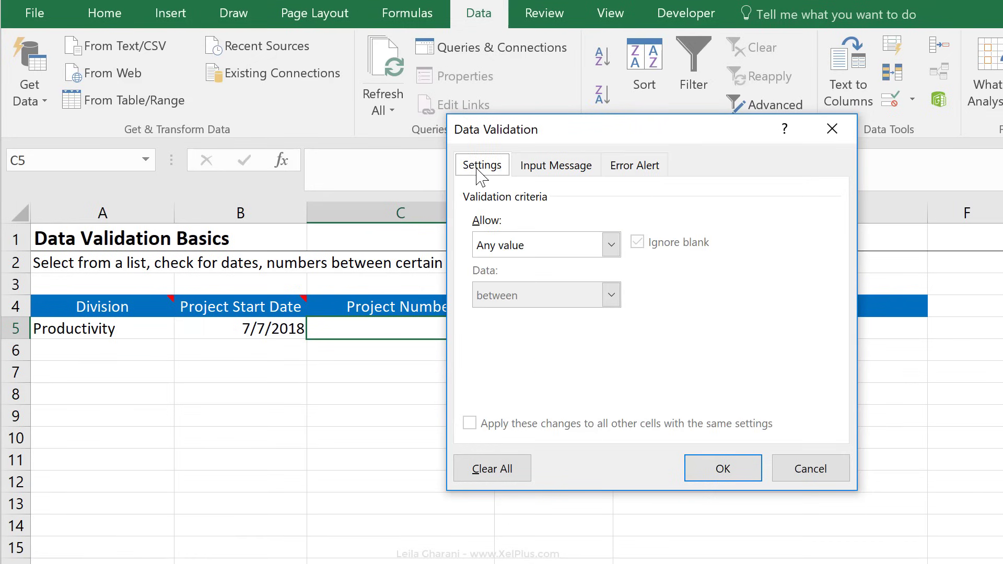
click(612, 245)
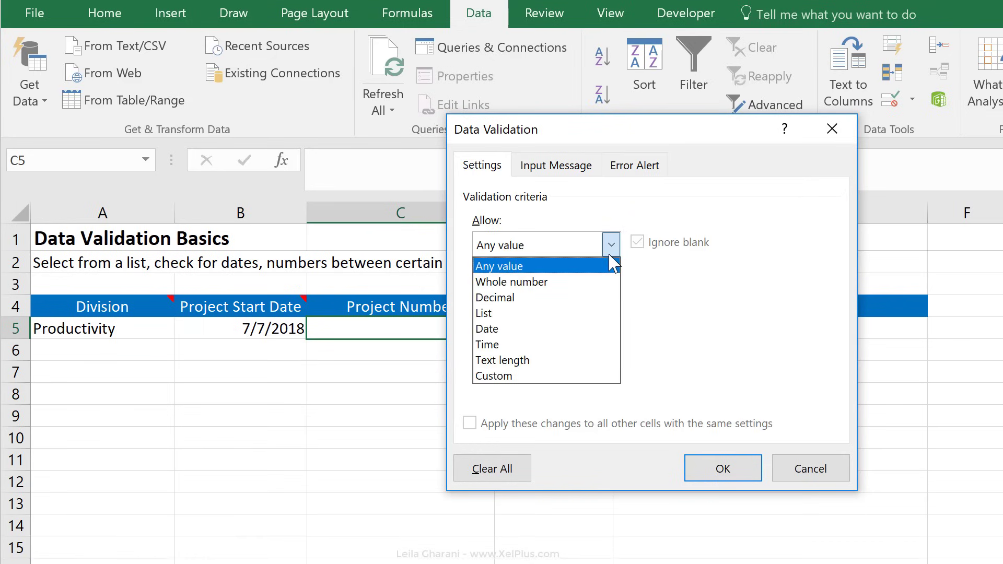
click(587, 282)
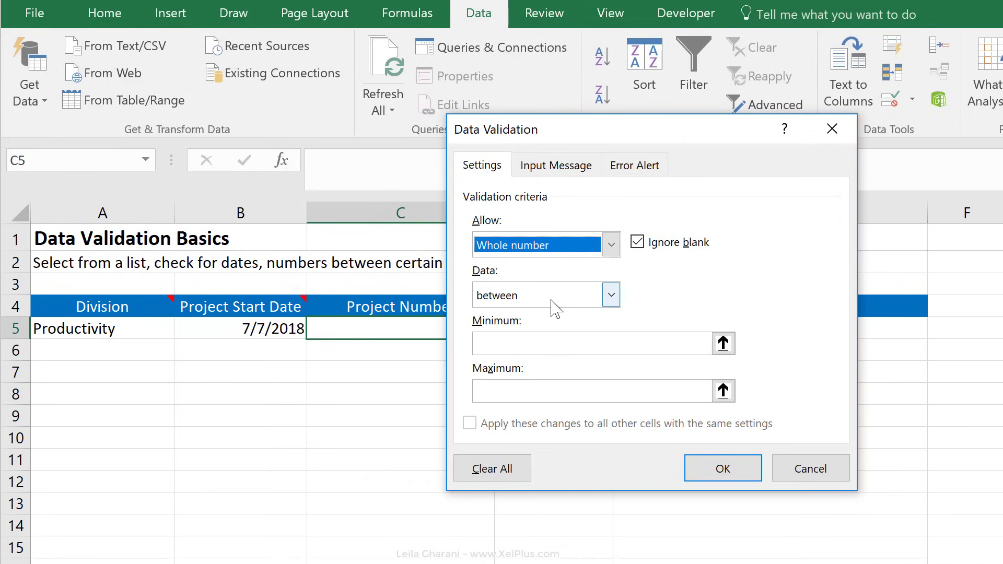
click(538, 346)
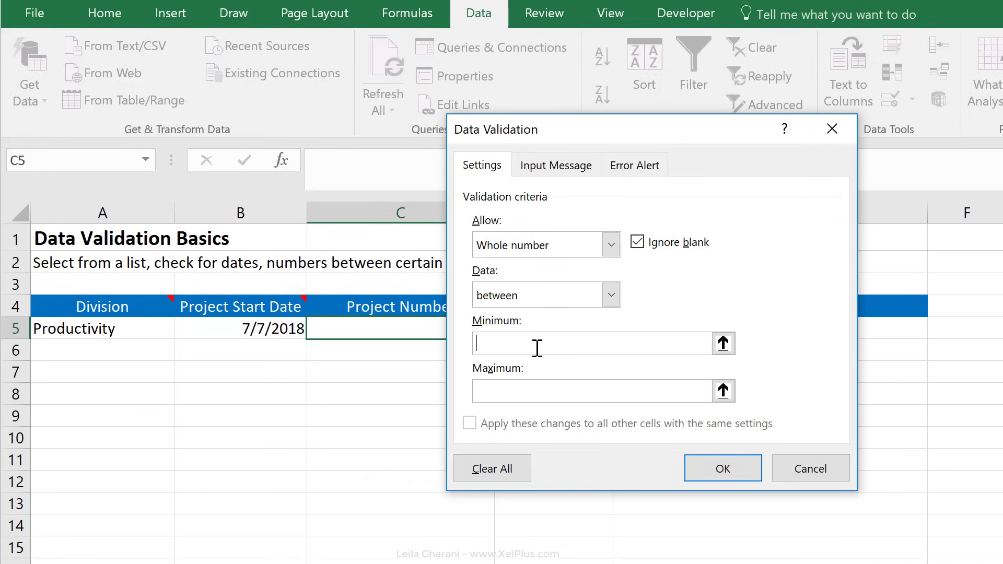
text(1000)
click(543, 392)
text(2000)
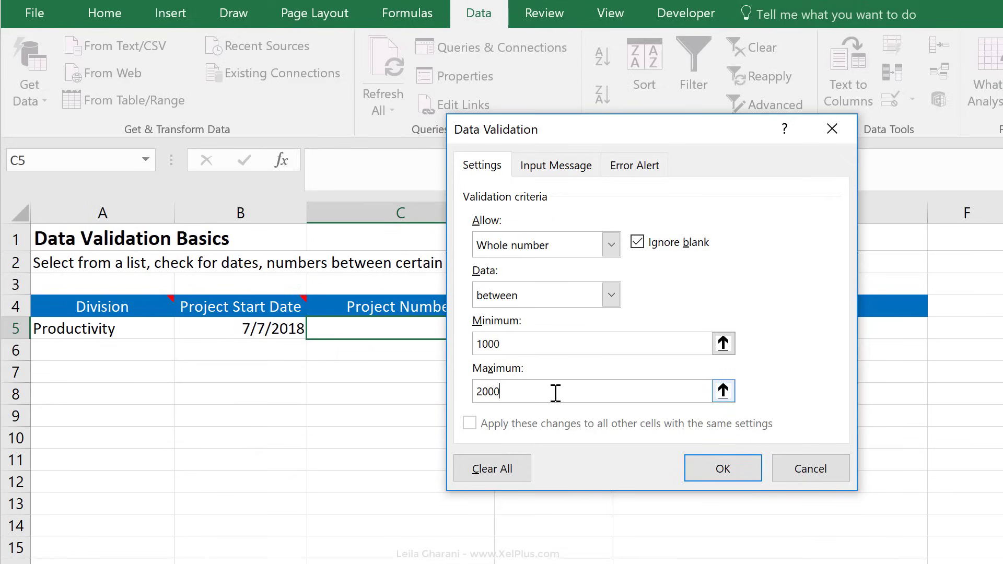
click(639, 166)
click(694, 325)
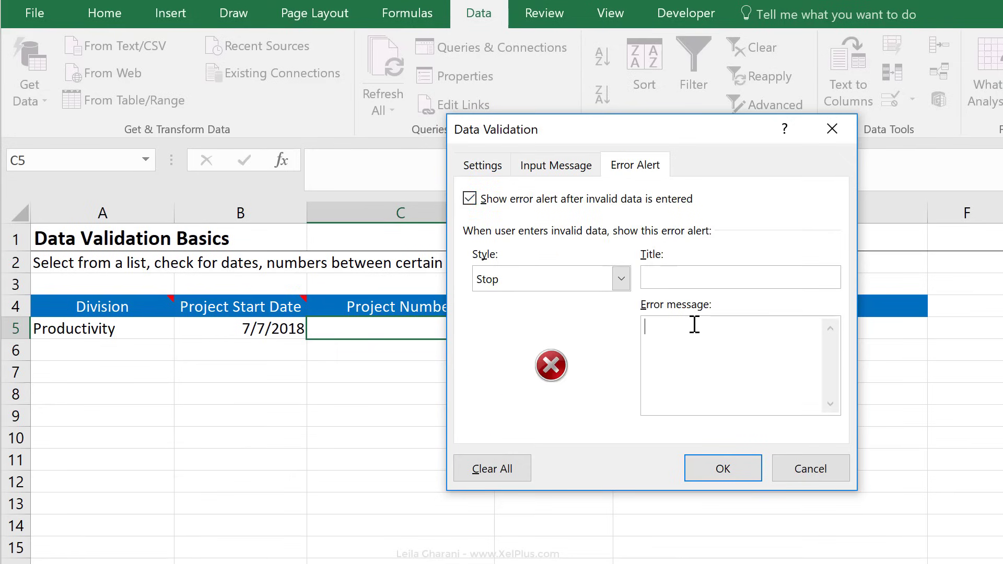
text(Please make sure project number is between 1000 and 2000.)
click(722, 467)
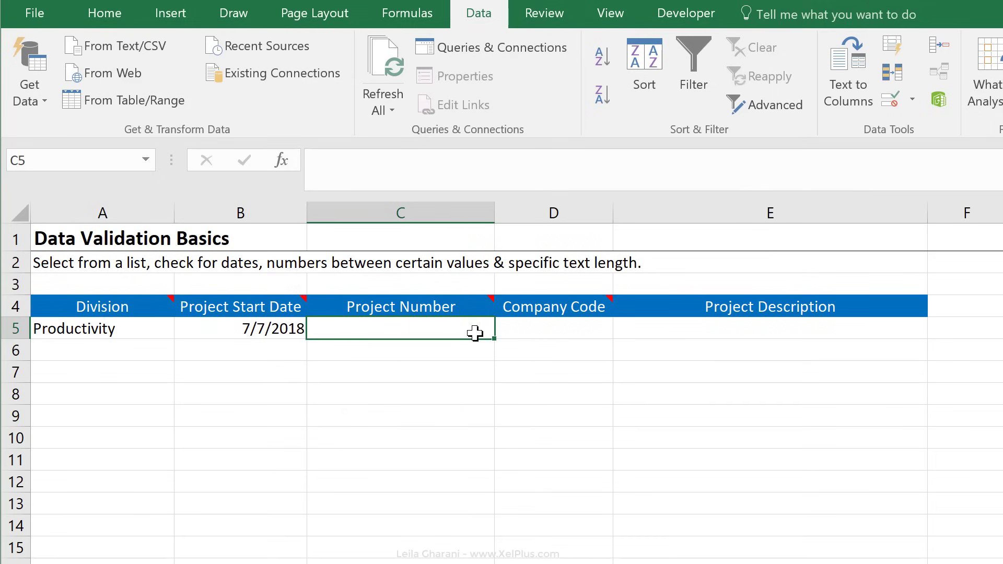
Step: Enter 1000 in C5 and confirm 10023 is rejected
text(1000)
key(ctrl+Return)
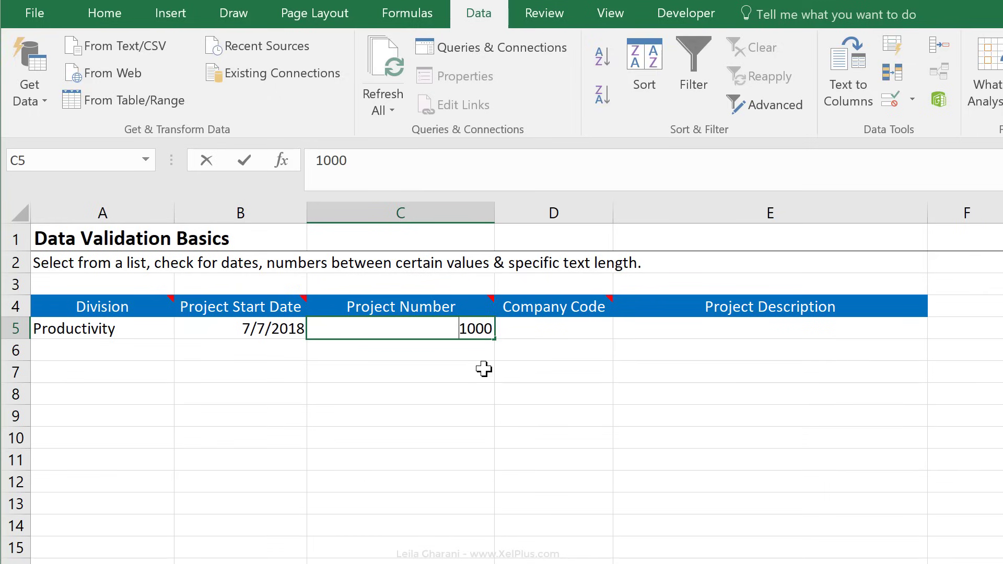
text(10023)
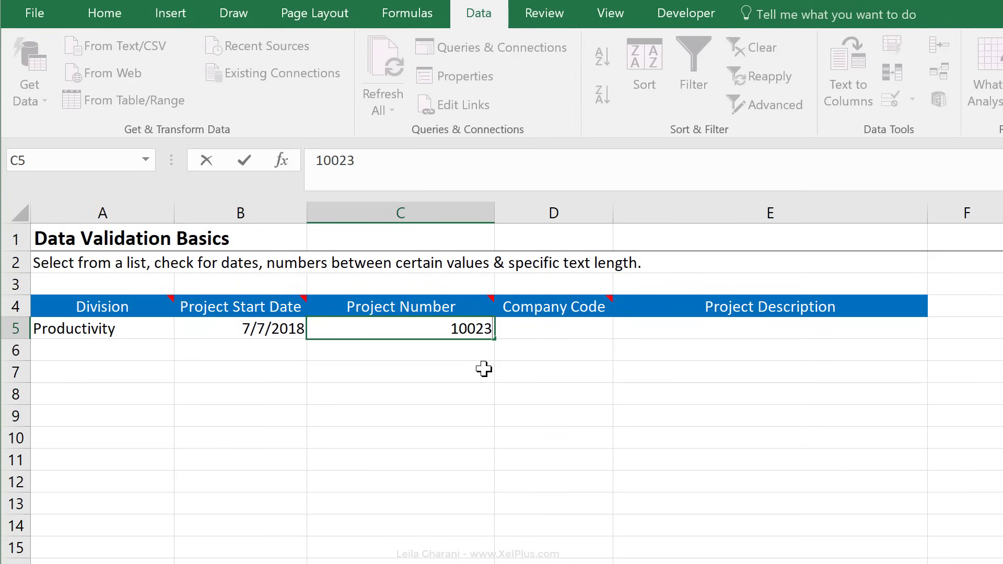
key(Return)
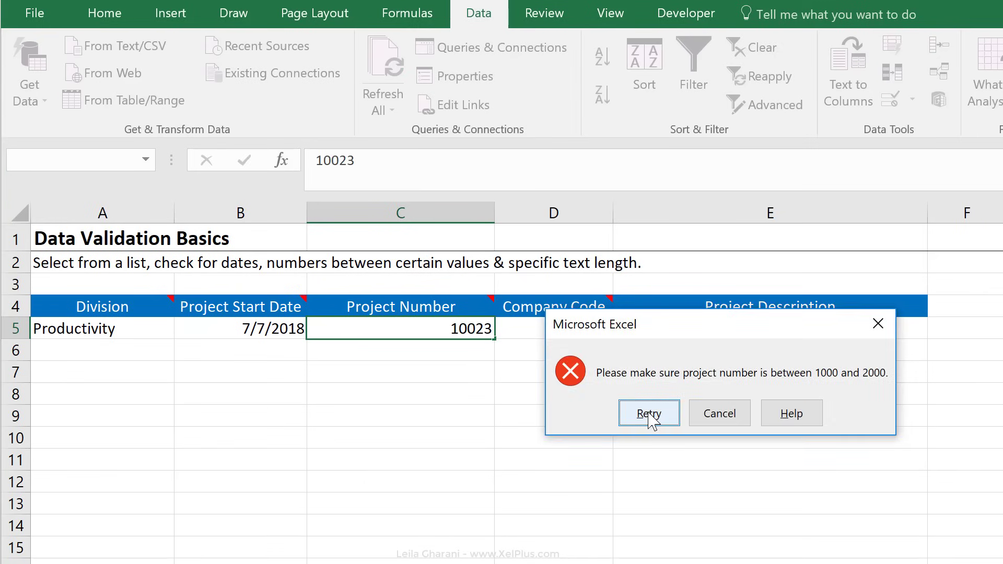
click(878, 323)
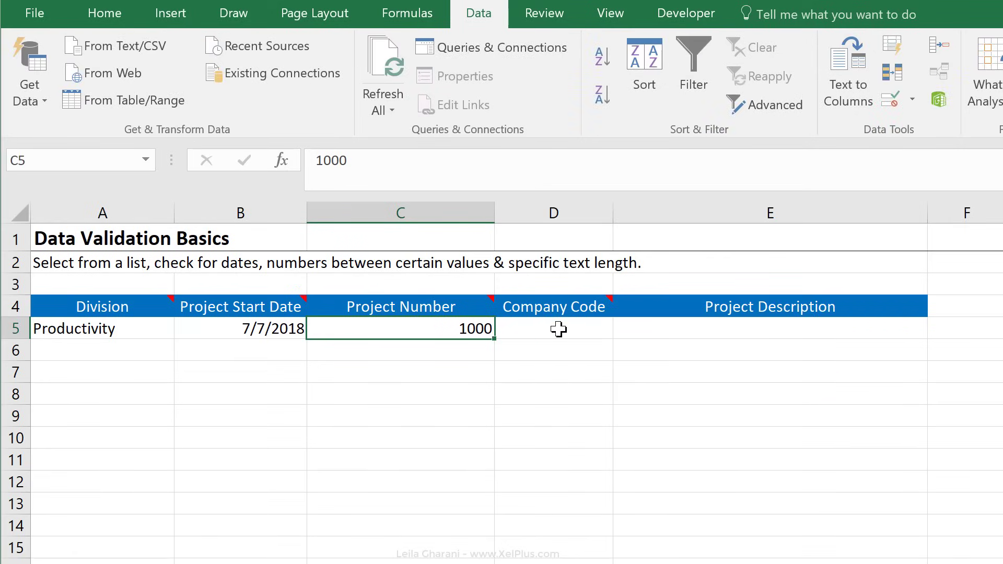
Step: Give D5 a Text length rule equal to 5 characters
click(558, 328)
click(560, 309)
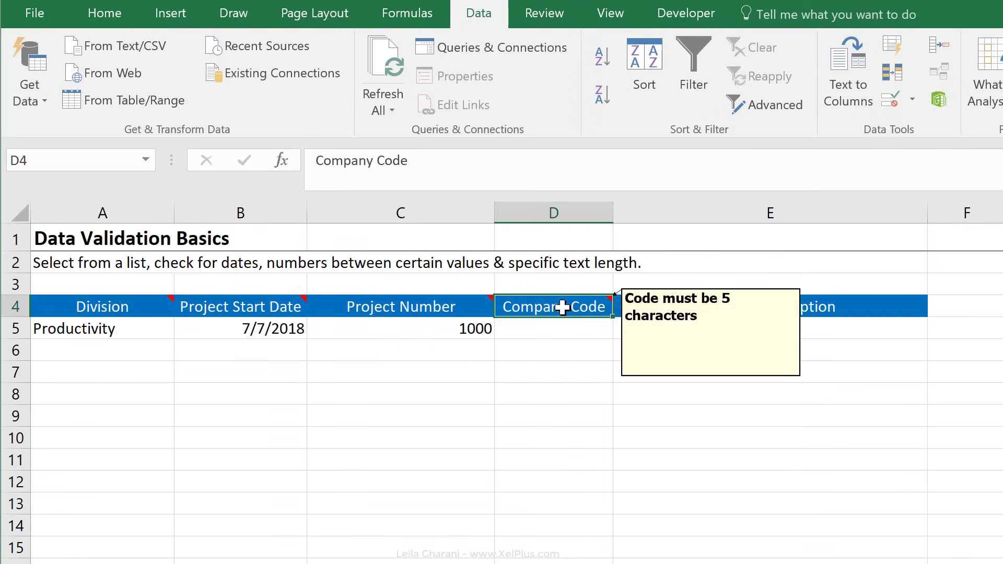
click(574, 325)
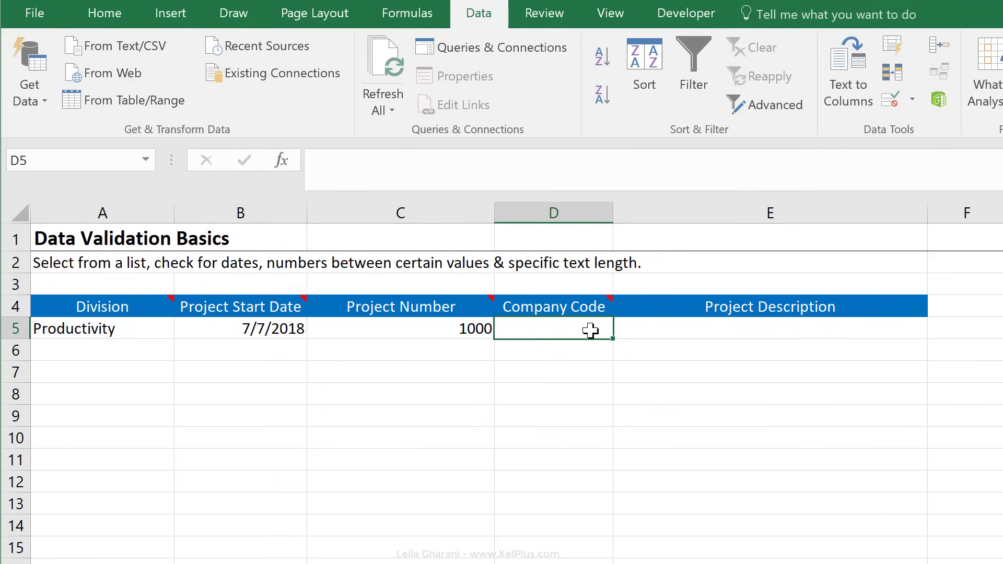
click(892, 100)
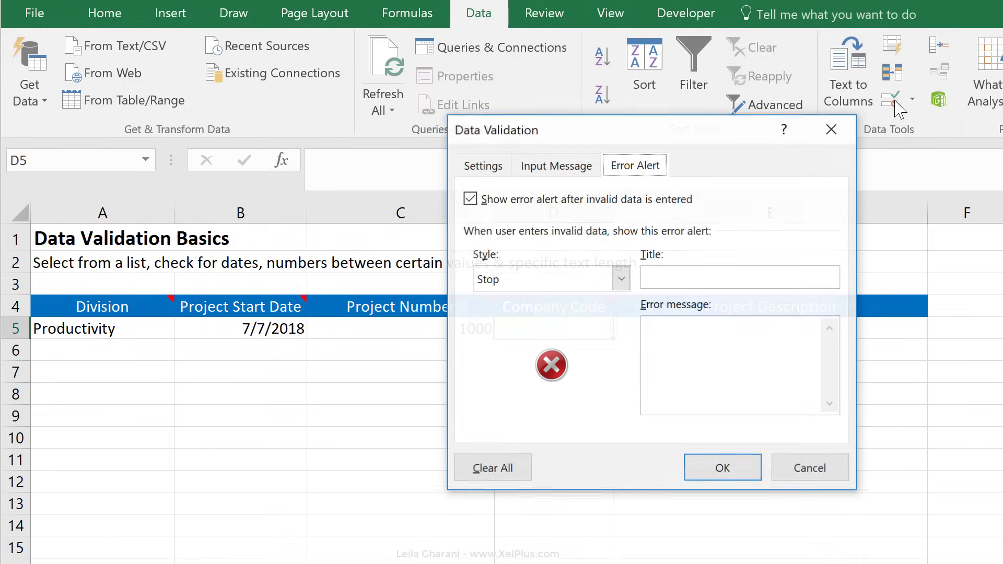
click(493, 168)
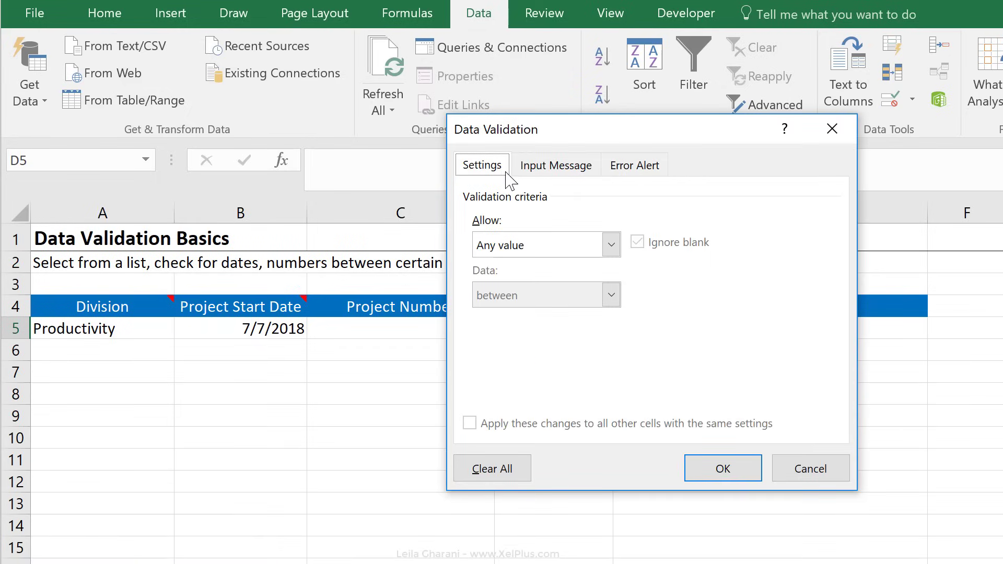
click(616, 255)
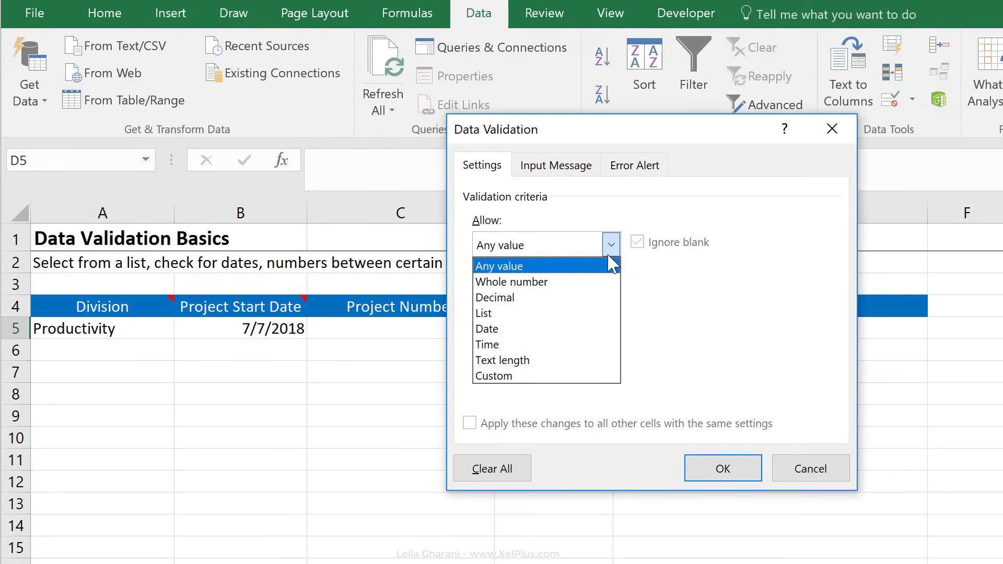
click(544, 362)
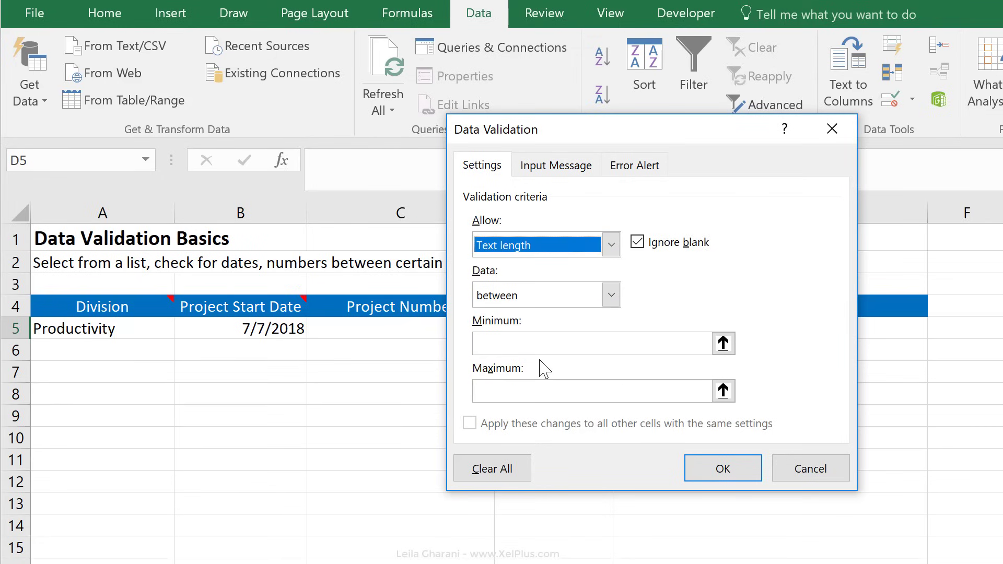
click(613, 300)
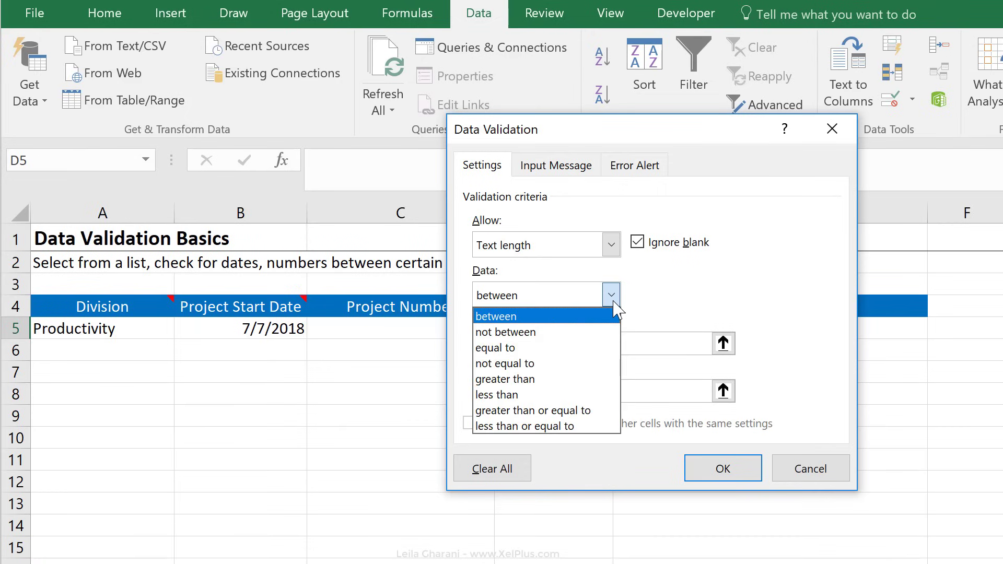
click(575, 347)
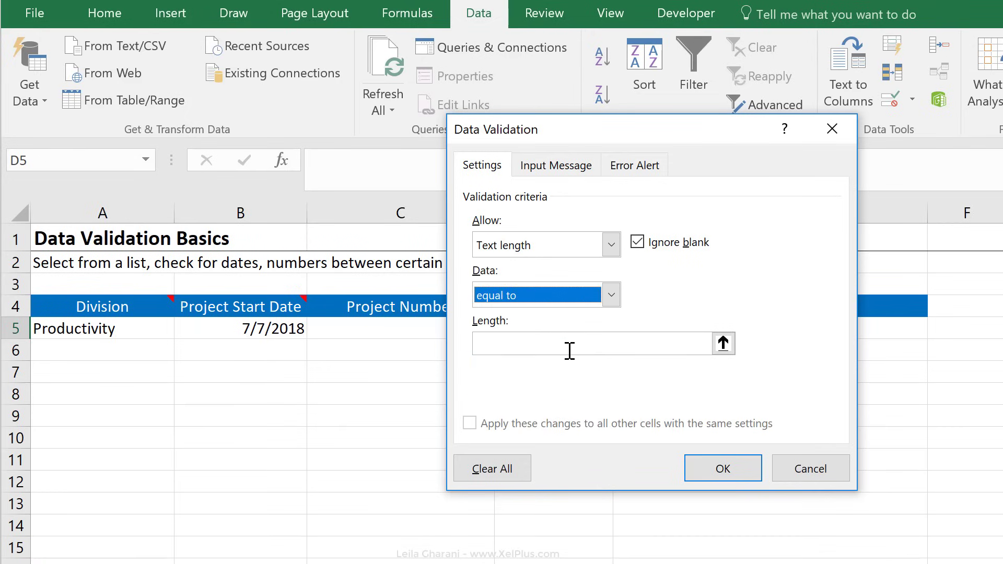
click(575, 349)
text(5)
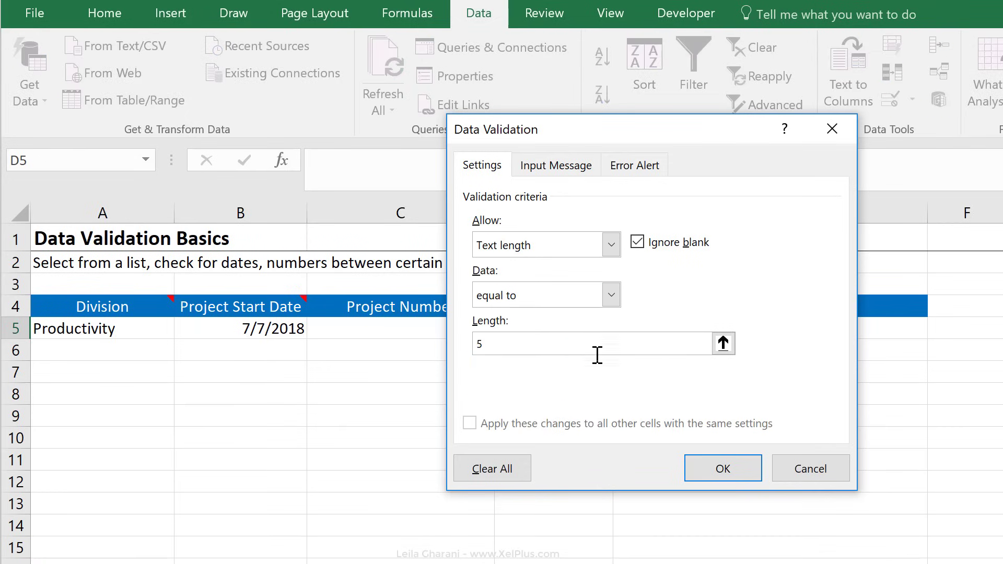
click(726, 468)
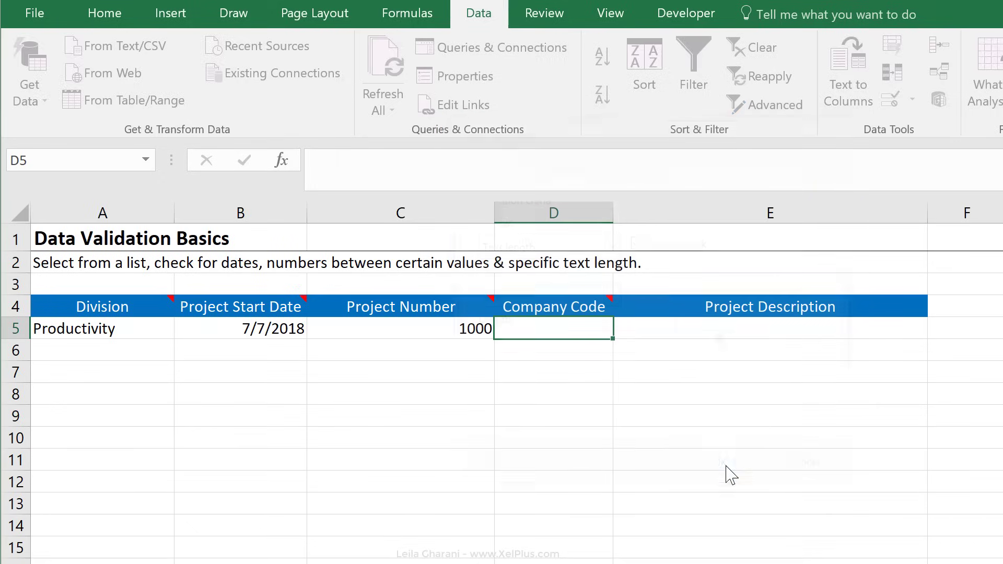
Step: Enter S2010 in D5 and confirm the six-character SE2010 is rejected
click(594, 305)
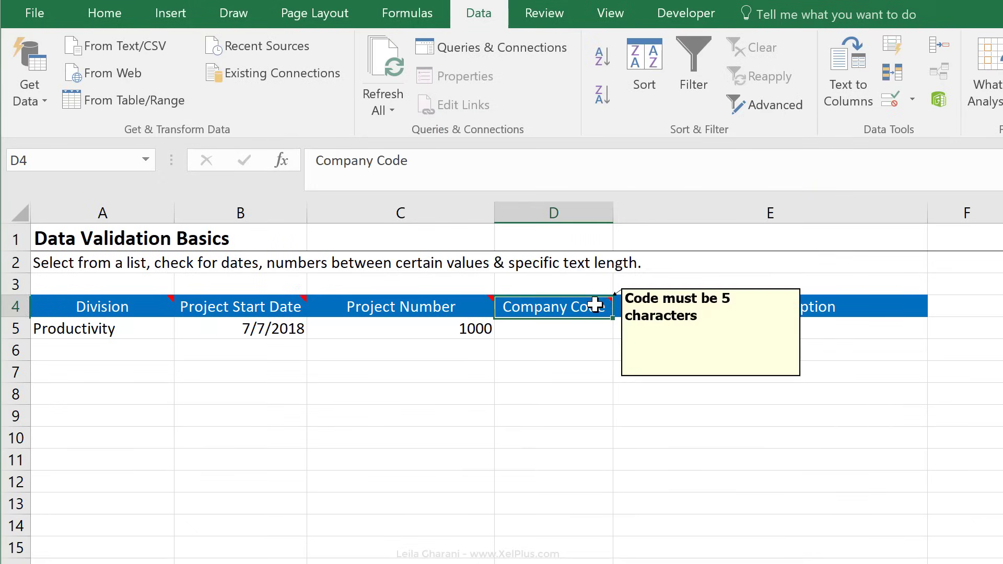
click(560, 326)
text(S)
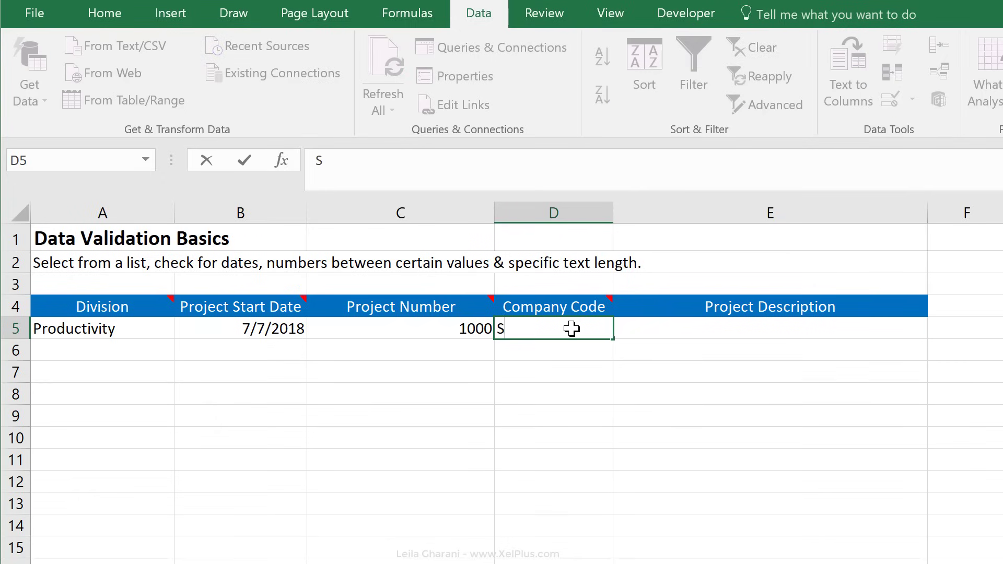
text(2010)
key(ctrl+Return)
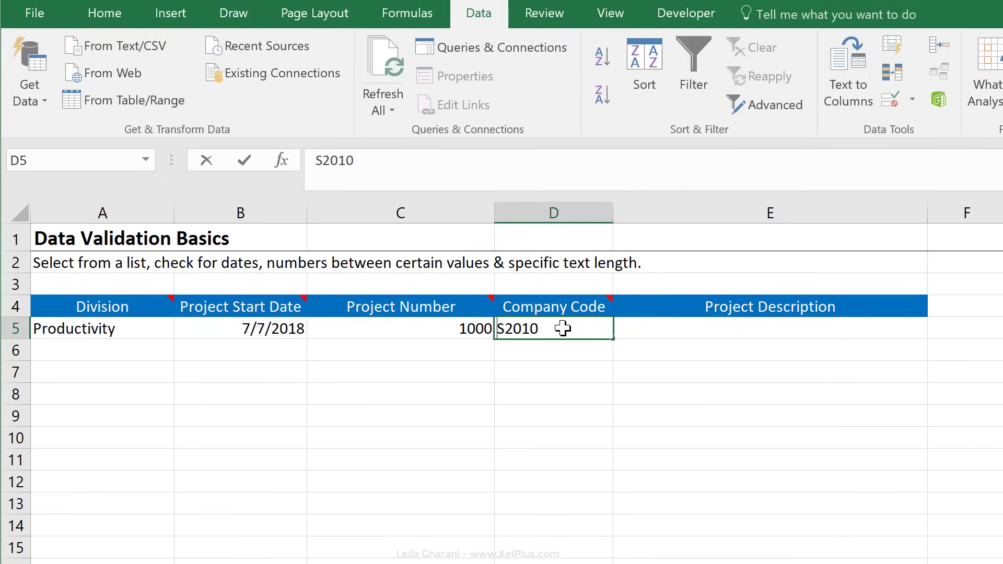
text(SE2010)
key(Return)
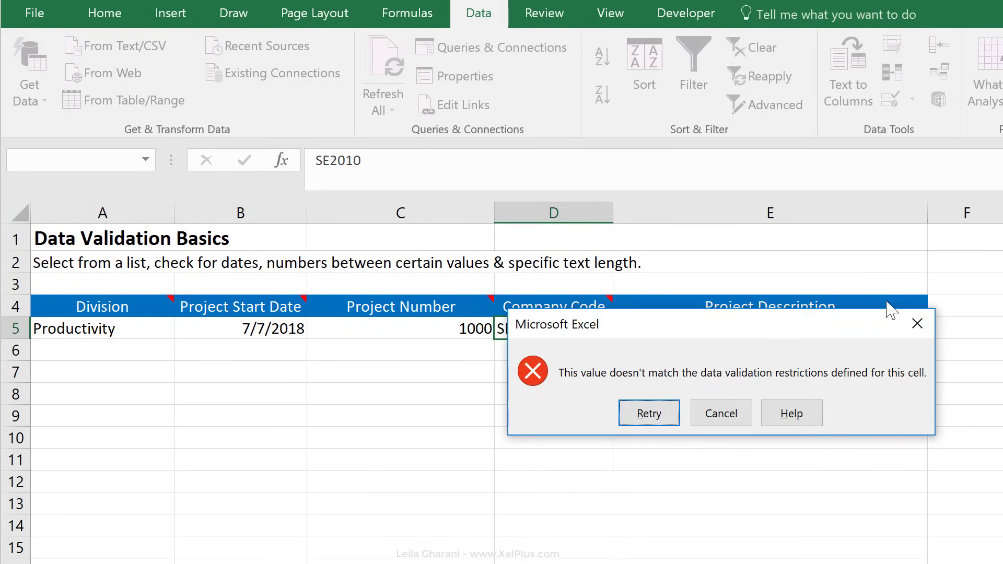
click(917, 324)
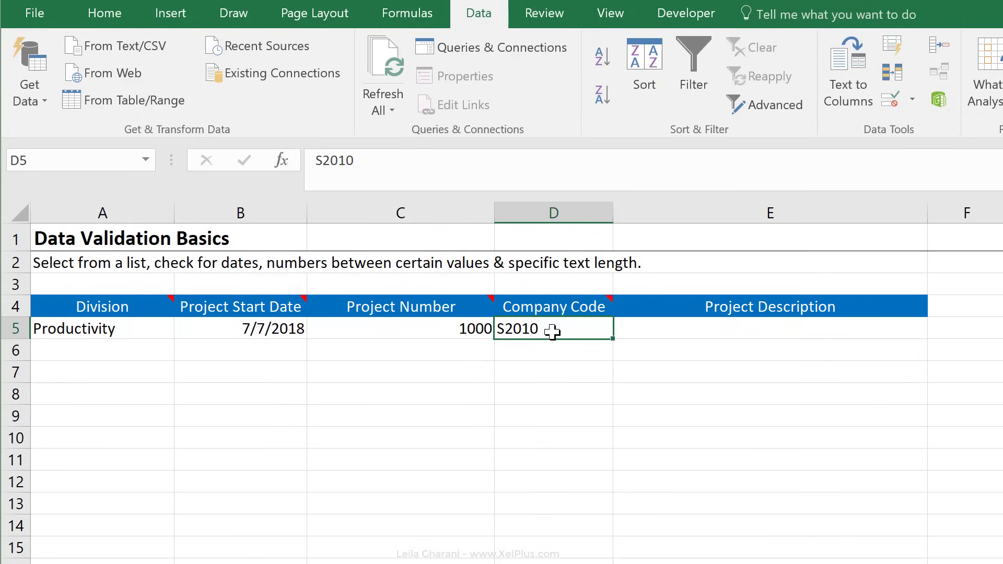
click(712, 320)
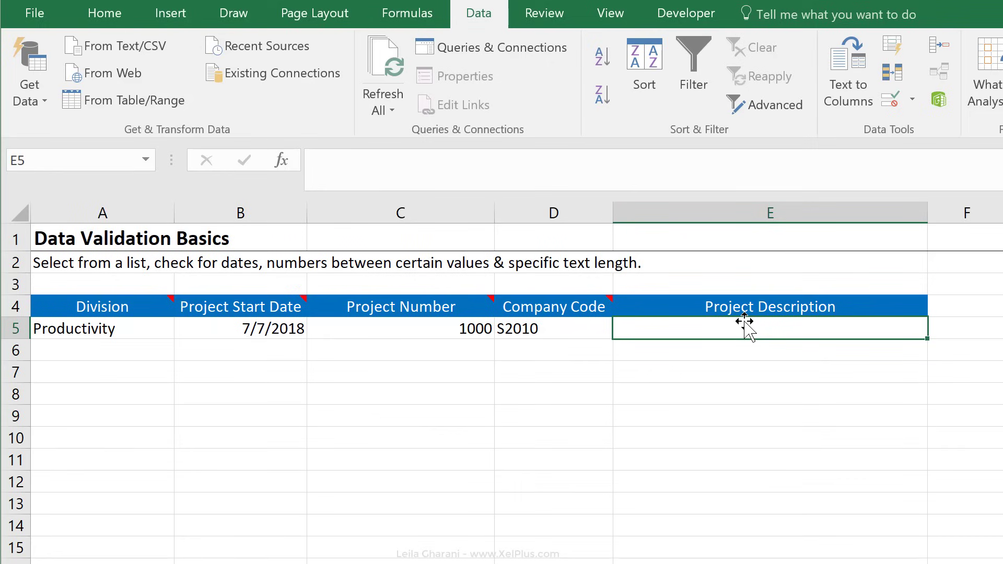
Step: Require E5's text length to be greater than 20 characters
click(891, 100)
click(611, 245)
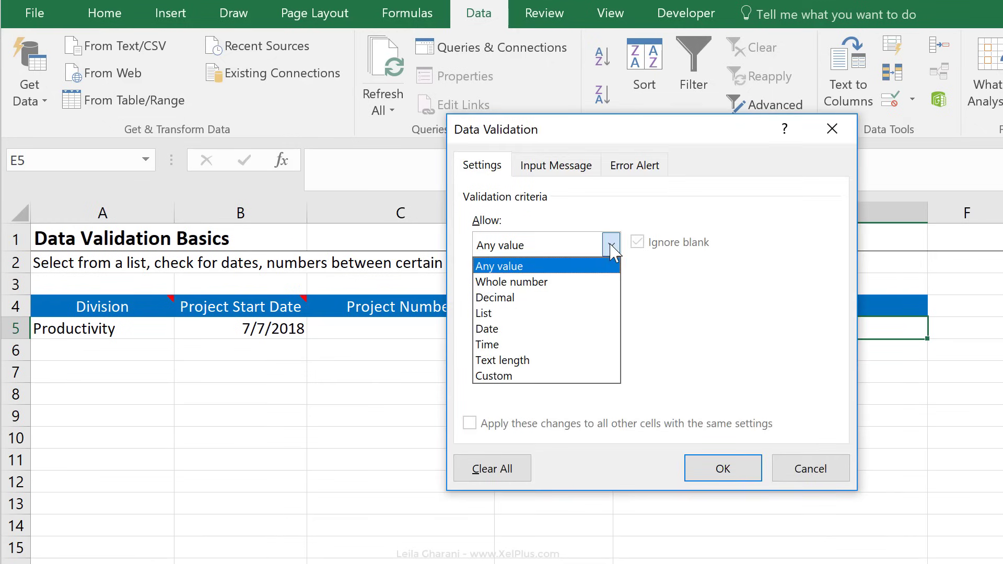
click(563, 360)
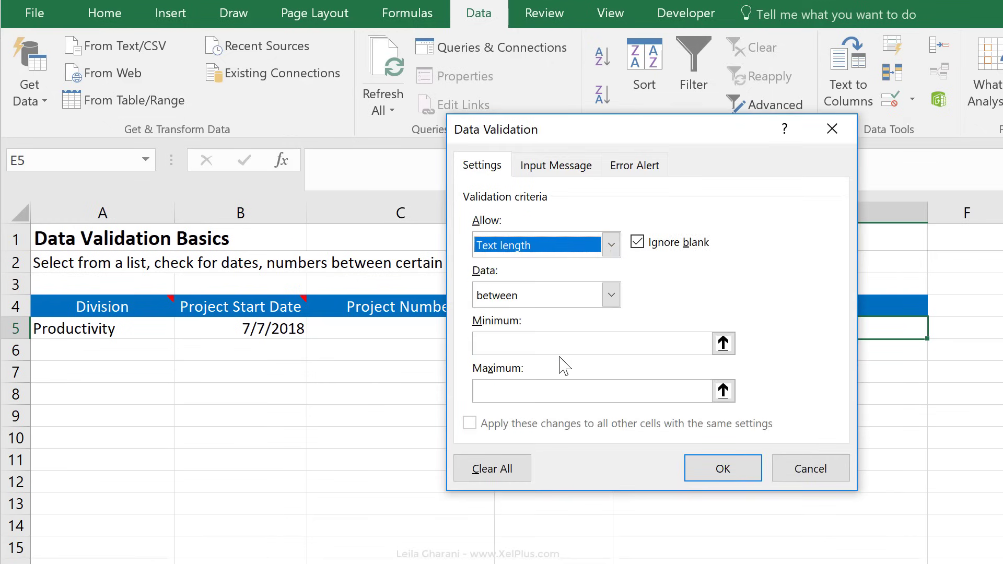
click(611, 295)
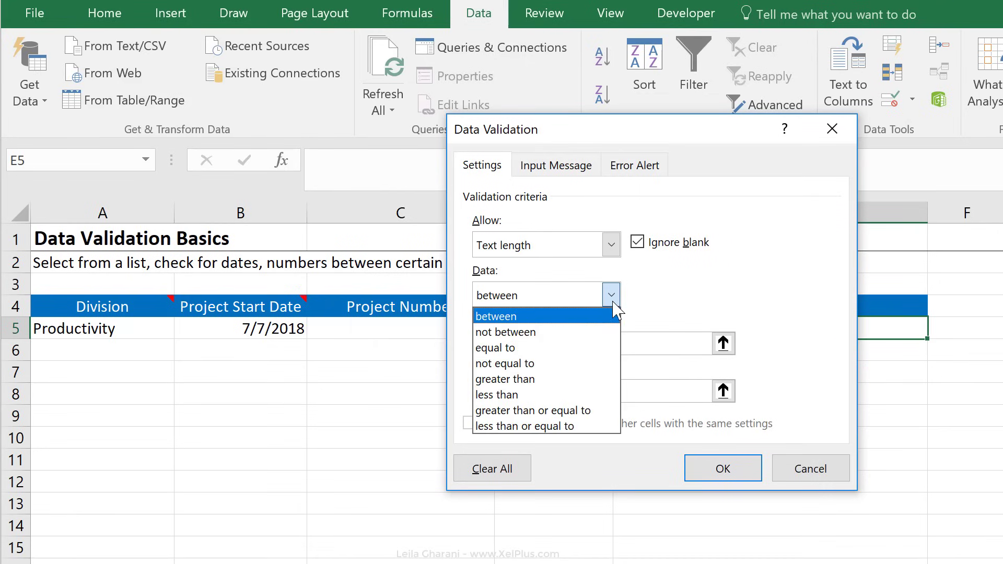
click(559, 375)
click(550, 346)
text(20)
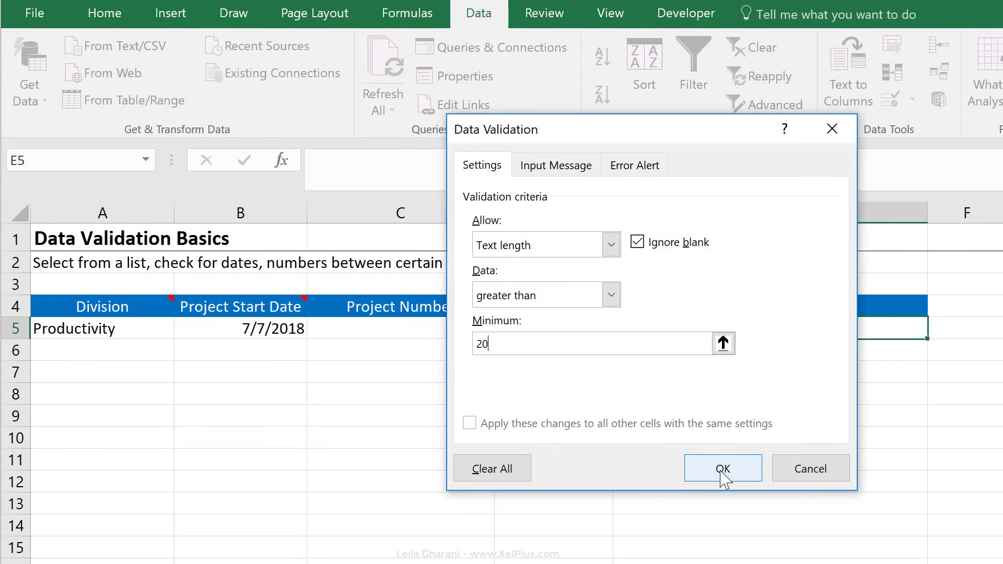
click(723, 469)
Step: Fill E5 with 'it will be amazing because it's for our health' after the short version is rejected
text(it will be amazing)
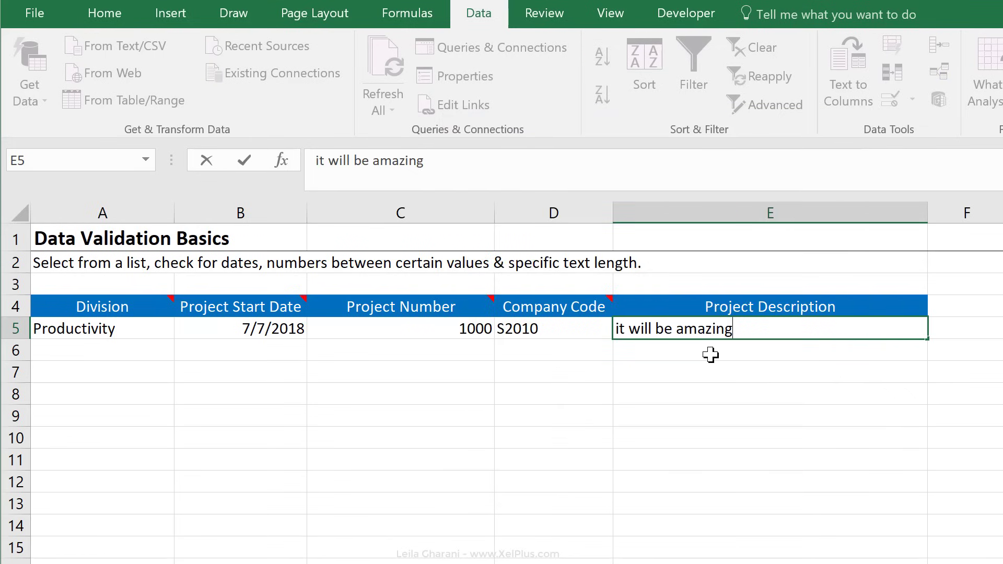
key(Return)
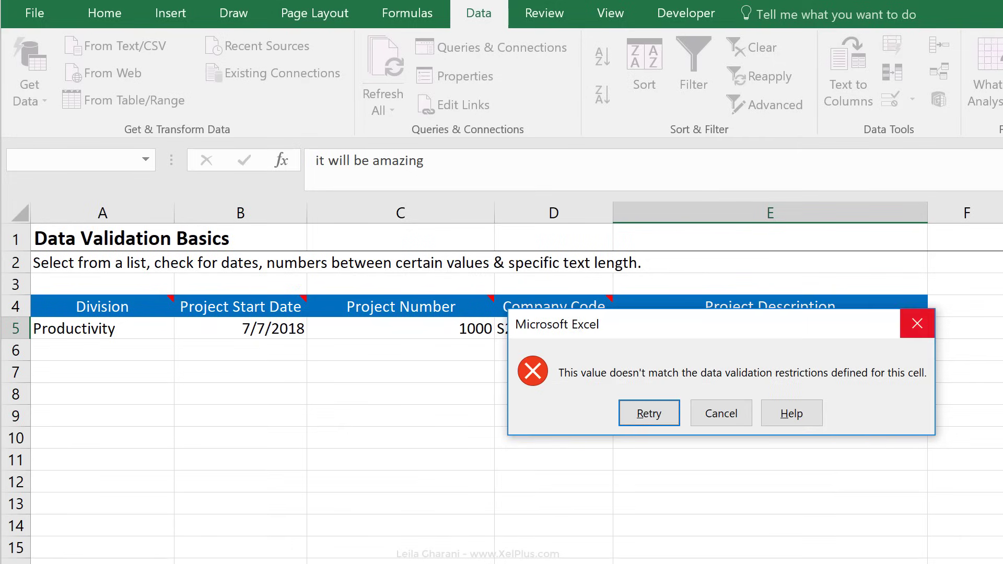
key(Return)
text(because it)
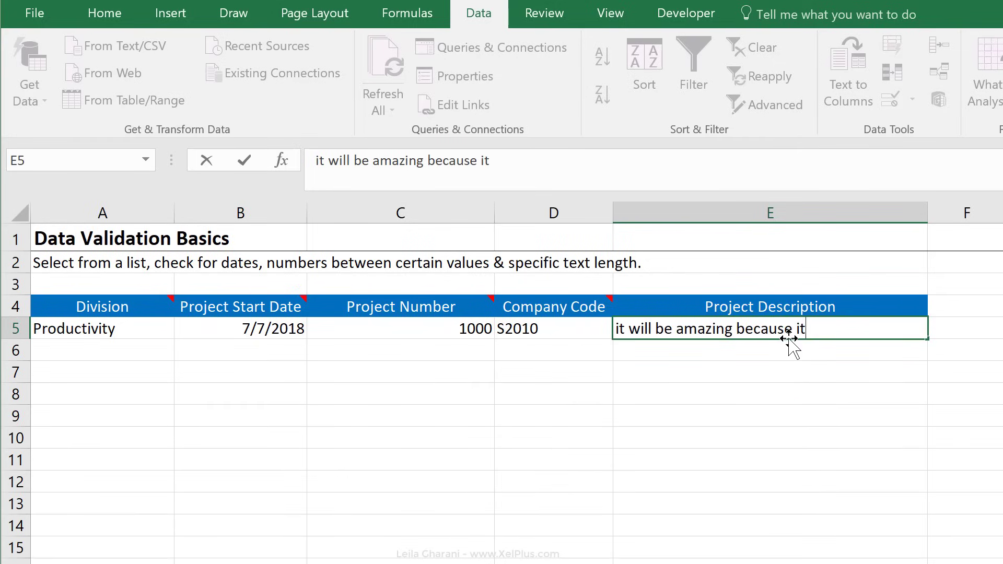
text('s for our health)
key(Return)
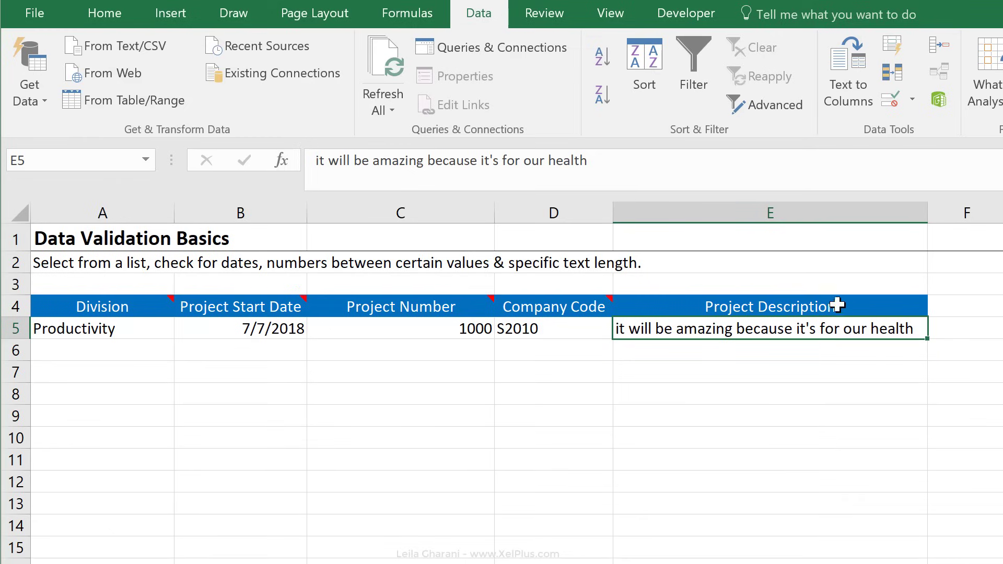
click(139, 349)
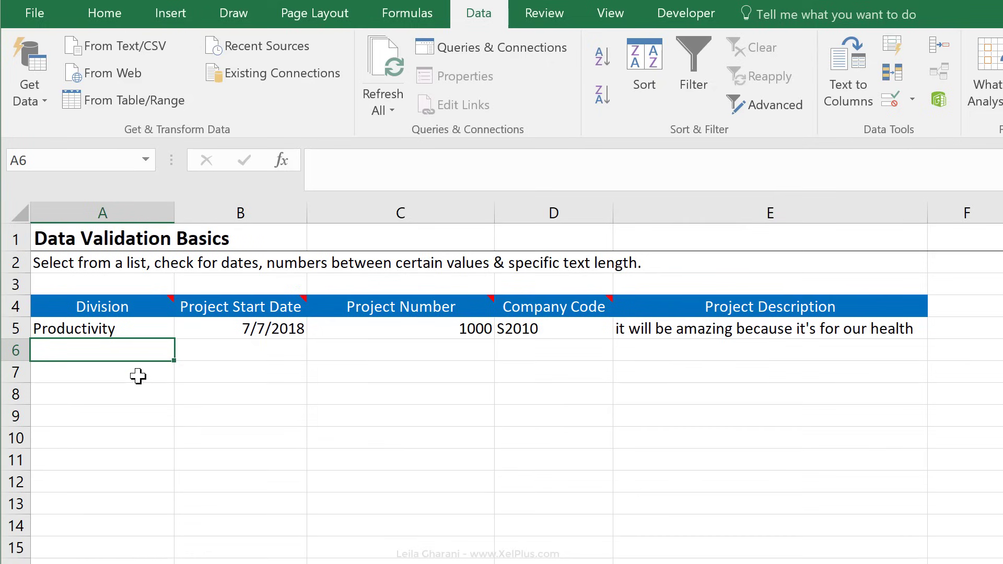
Step: Copy A5:E5 and paste only its validation rules into the empty rows below
drag(139, 331, 840, 331)
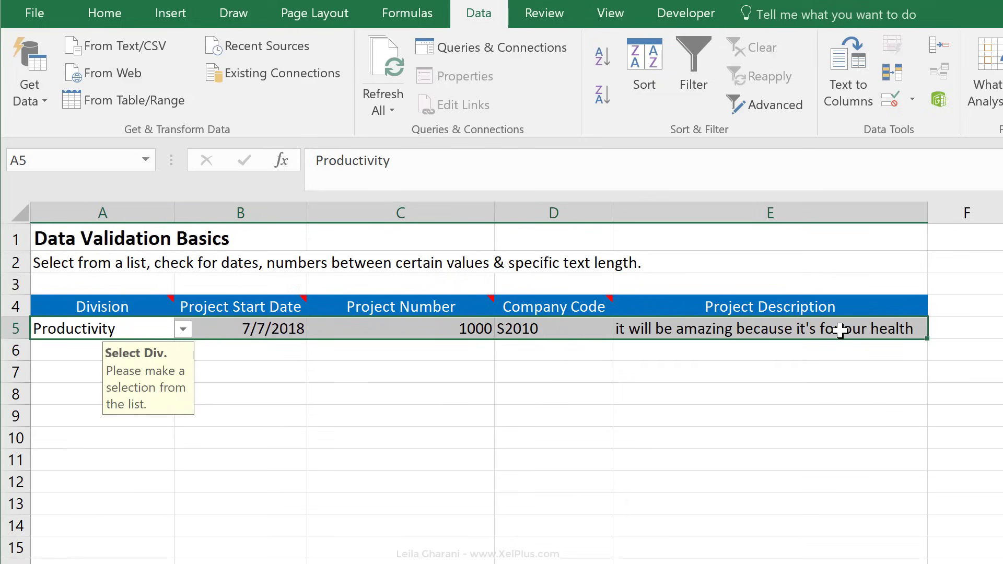
key(ctrl+c)
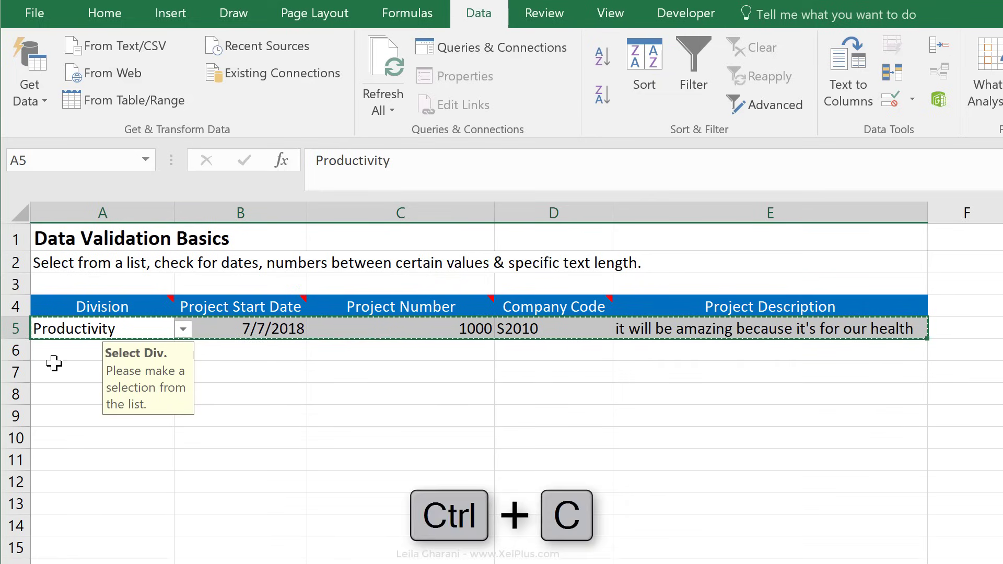
drag(57, 351, 92, 436)
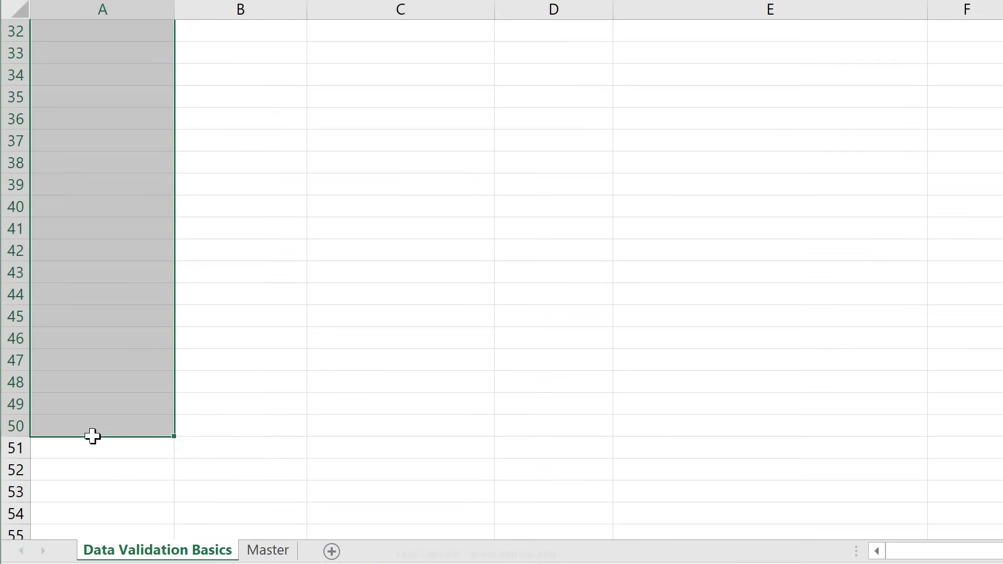
right_click(103, 401)
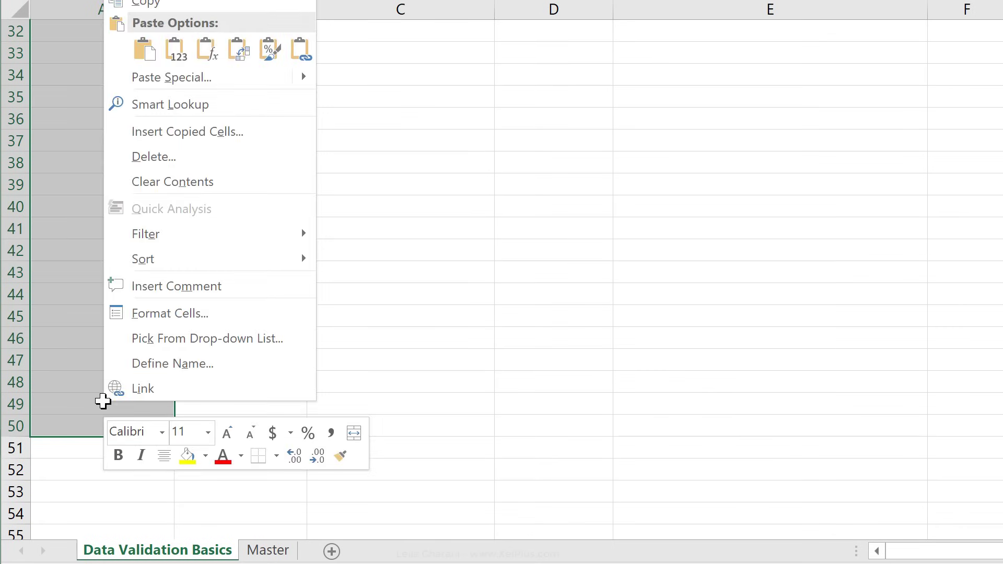
key(Escape)
scroll(194, 97, up, 7)
scroll(194, 97, up, 3)
key(ctrl+alt+v)
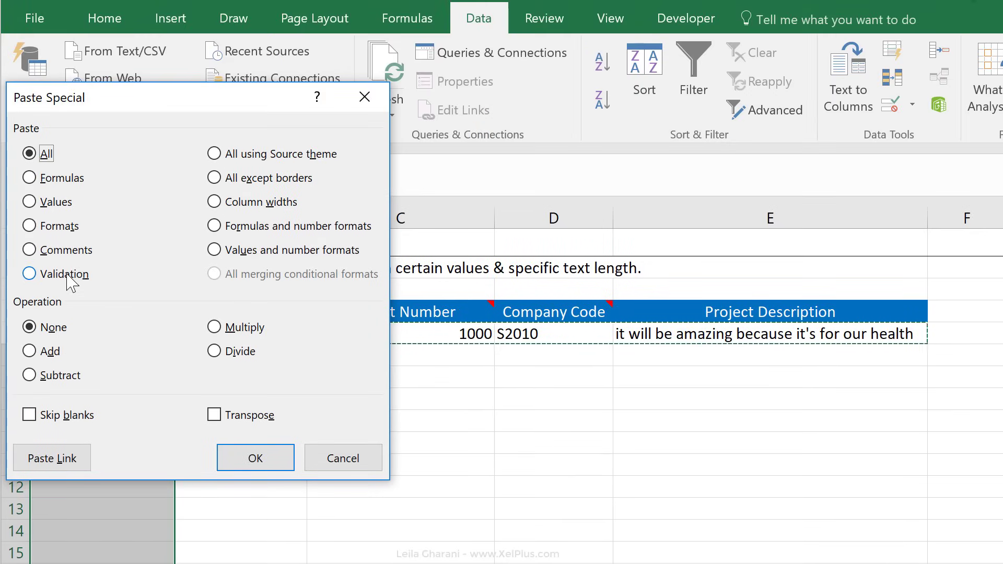
click(72, 282)
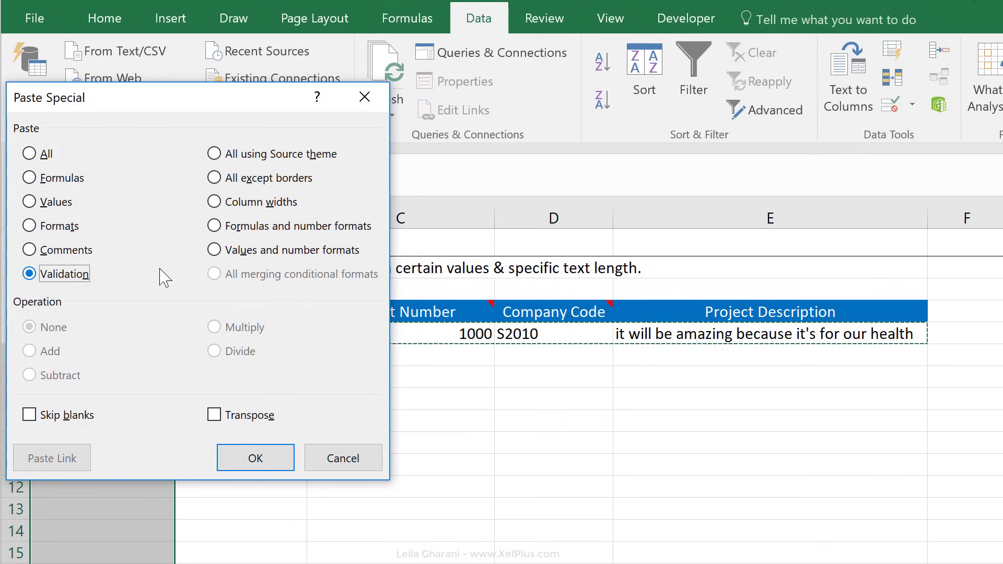
click(256, 458)
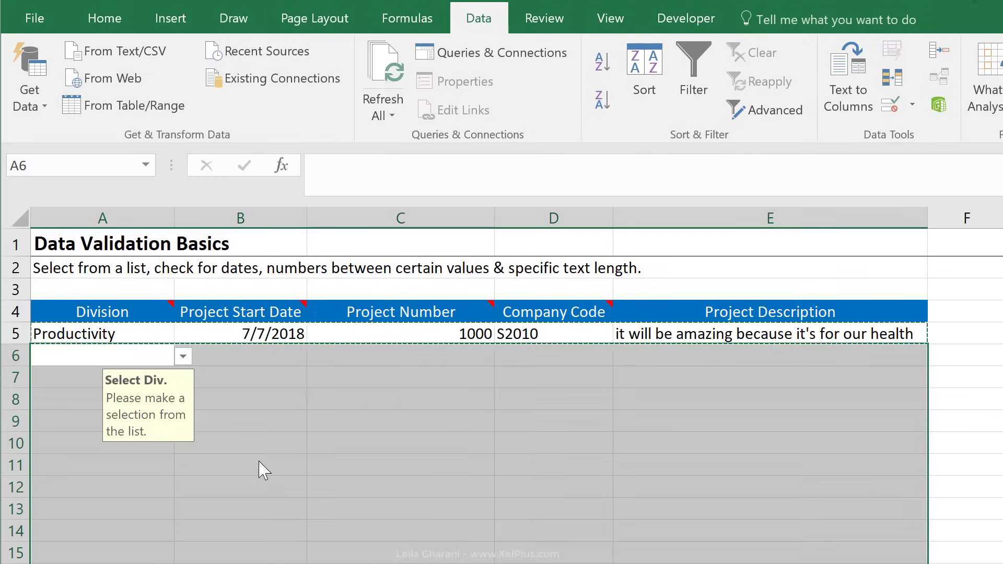
Step: Spot-check cells A13 to E14 and confirm E13 requires text longer than 20 characters
click(109, 501)
click(271, 510)
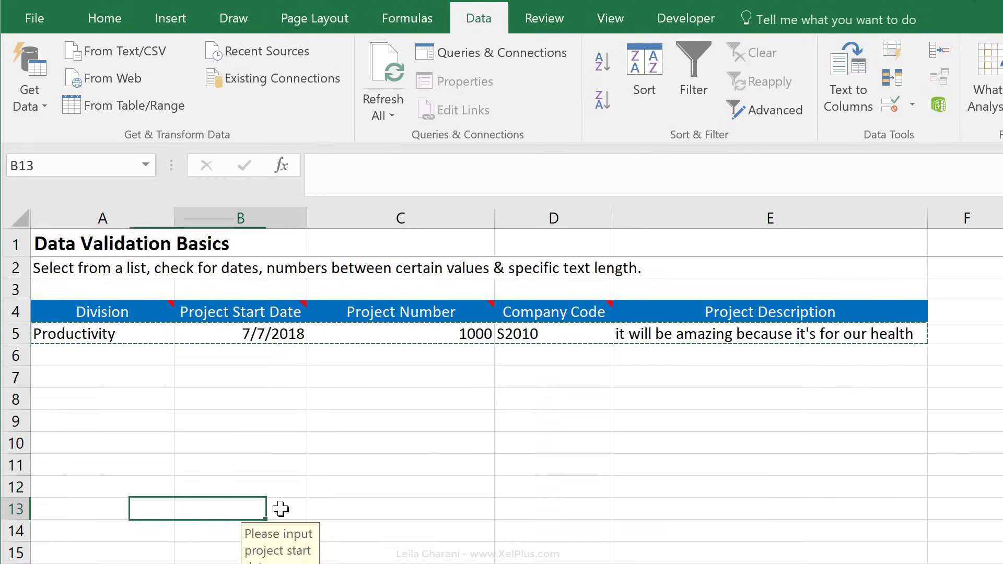
click(365, 510)
click(509, 510)
click(667, 524)
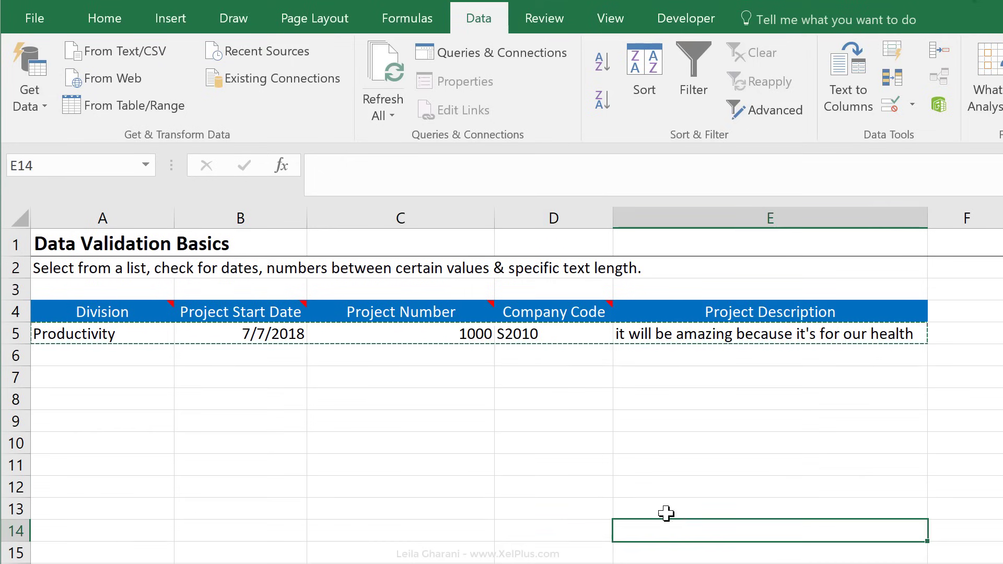
click(667, 510)
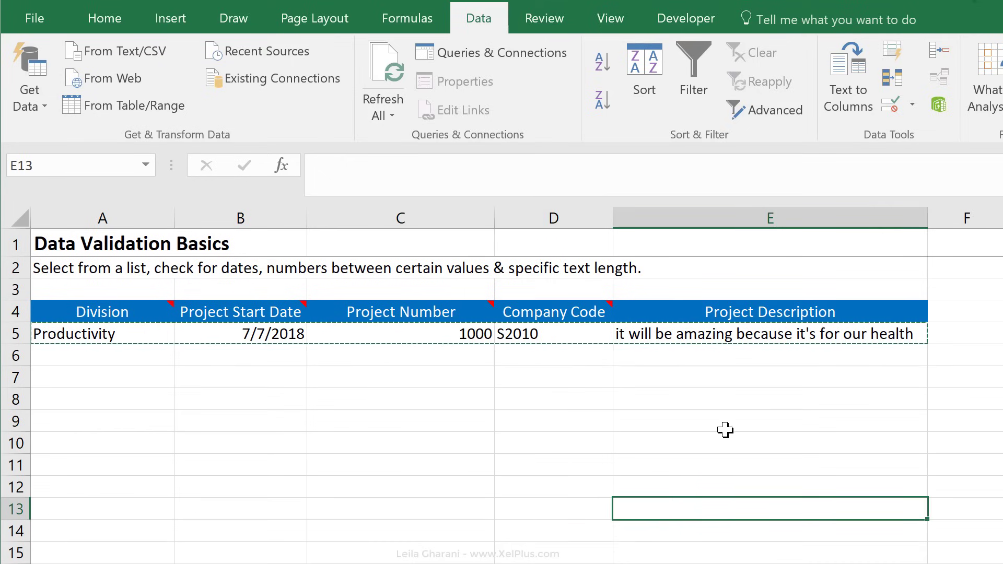
click(891, 105)
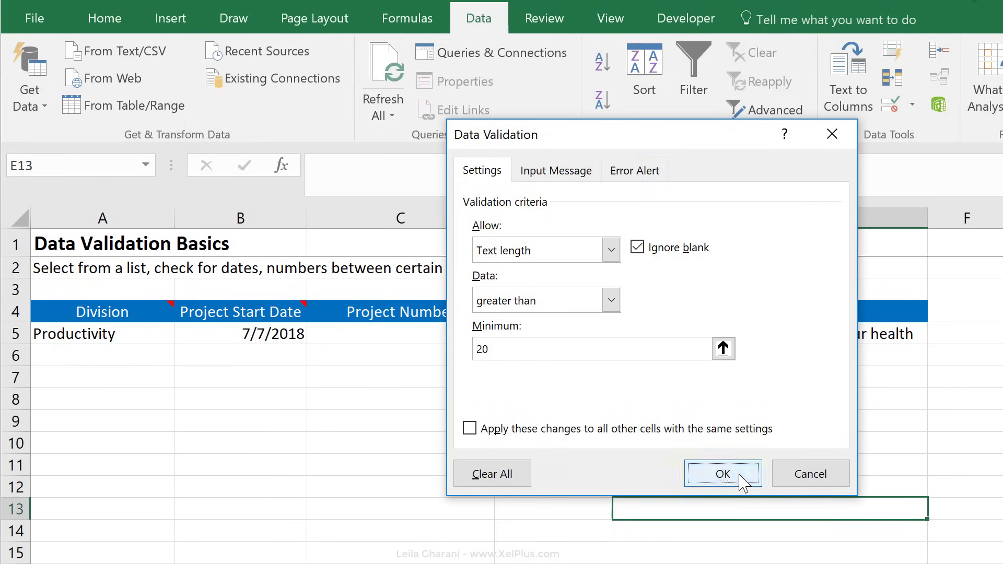
click(725, 475)
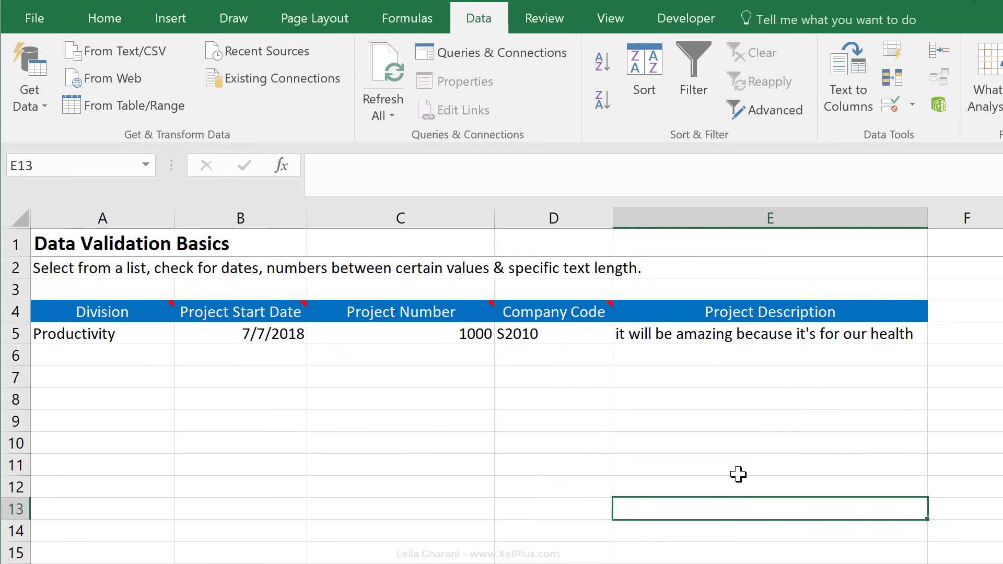